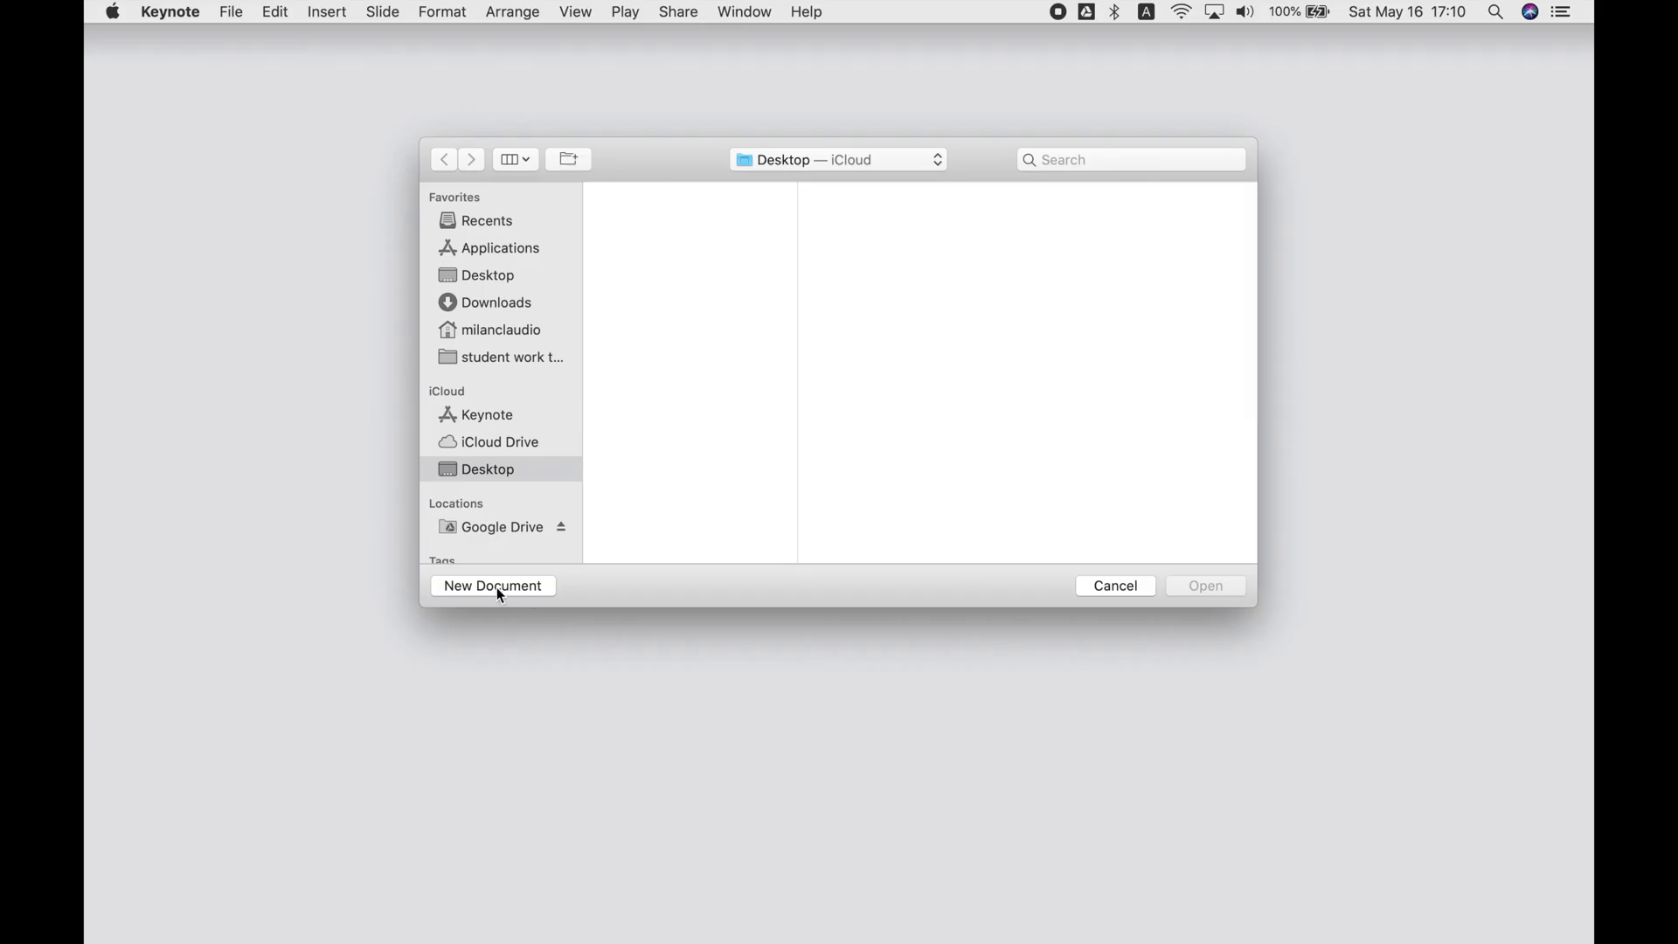
Create a new widescreen presentation with the Basic White theme
left_click(499, 593)
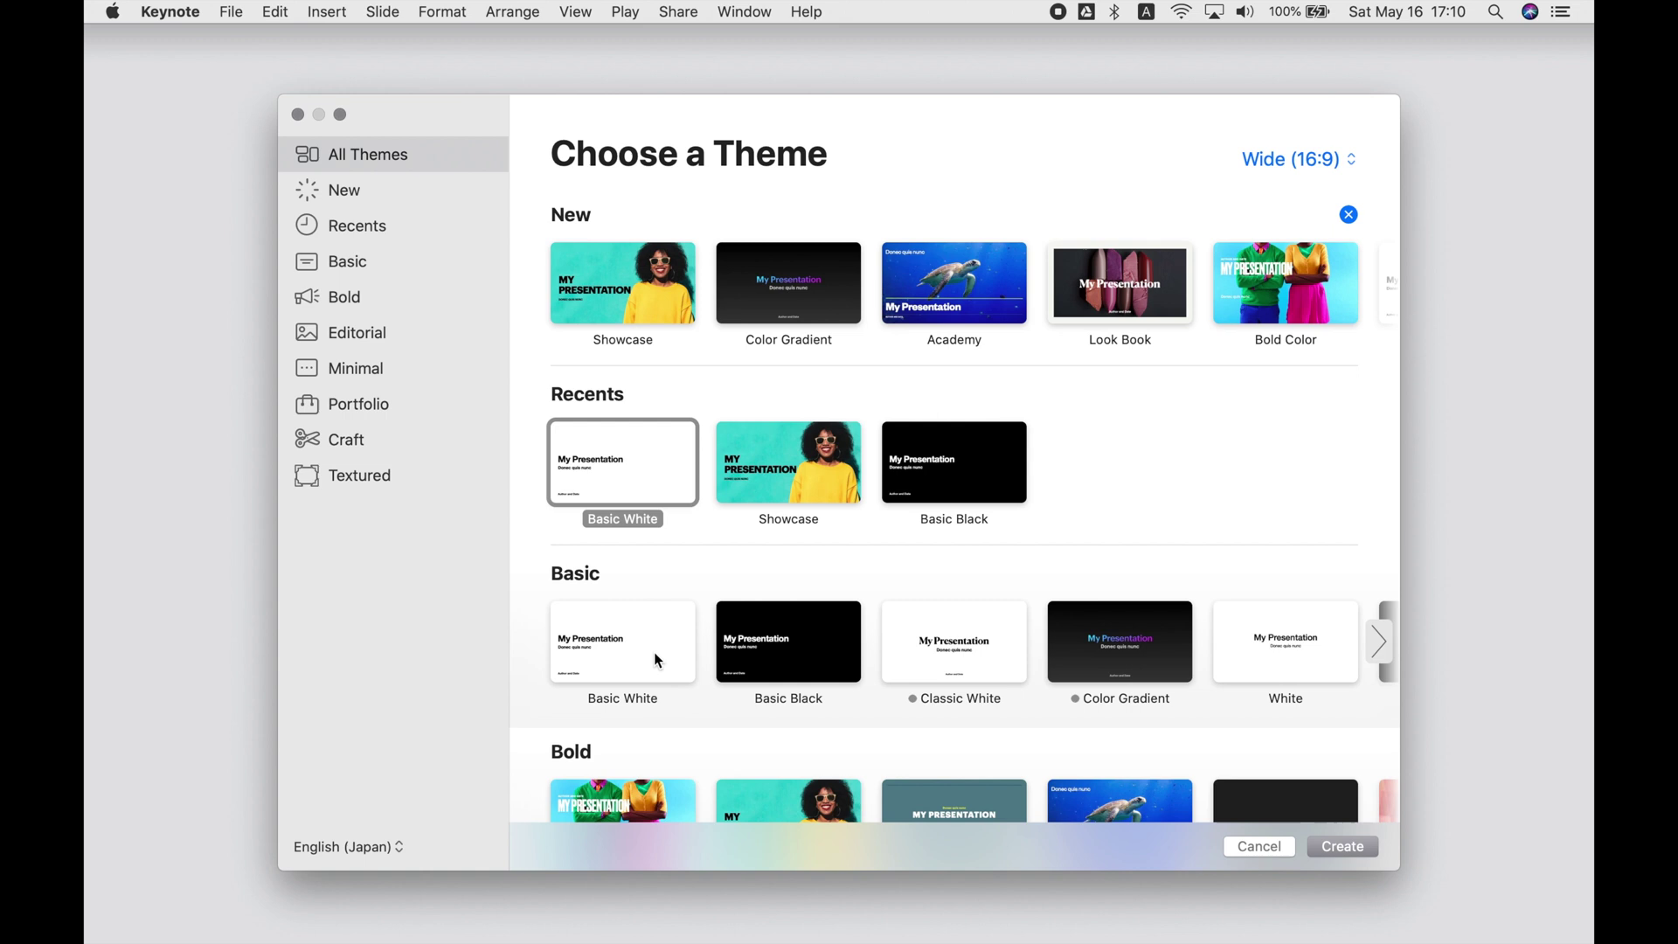
left_click(657, 659)
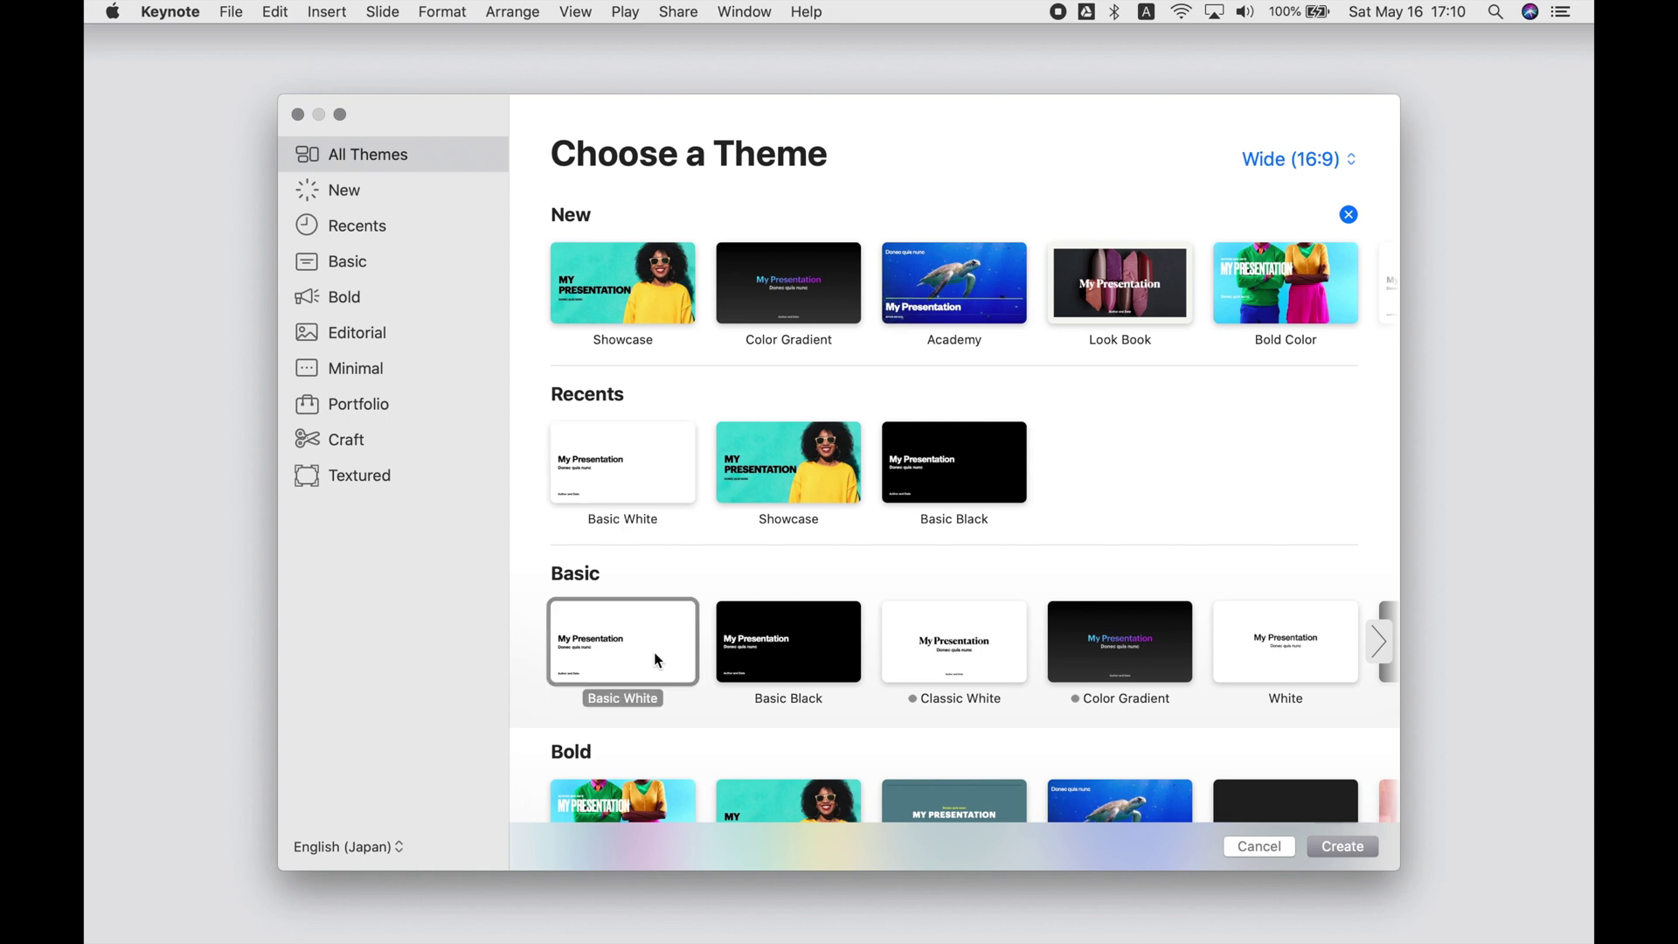
left_click(1355, 847)
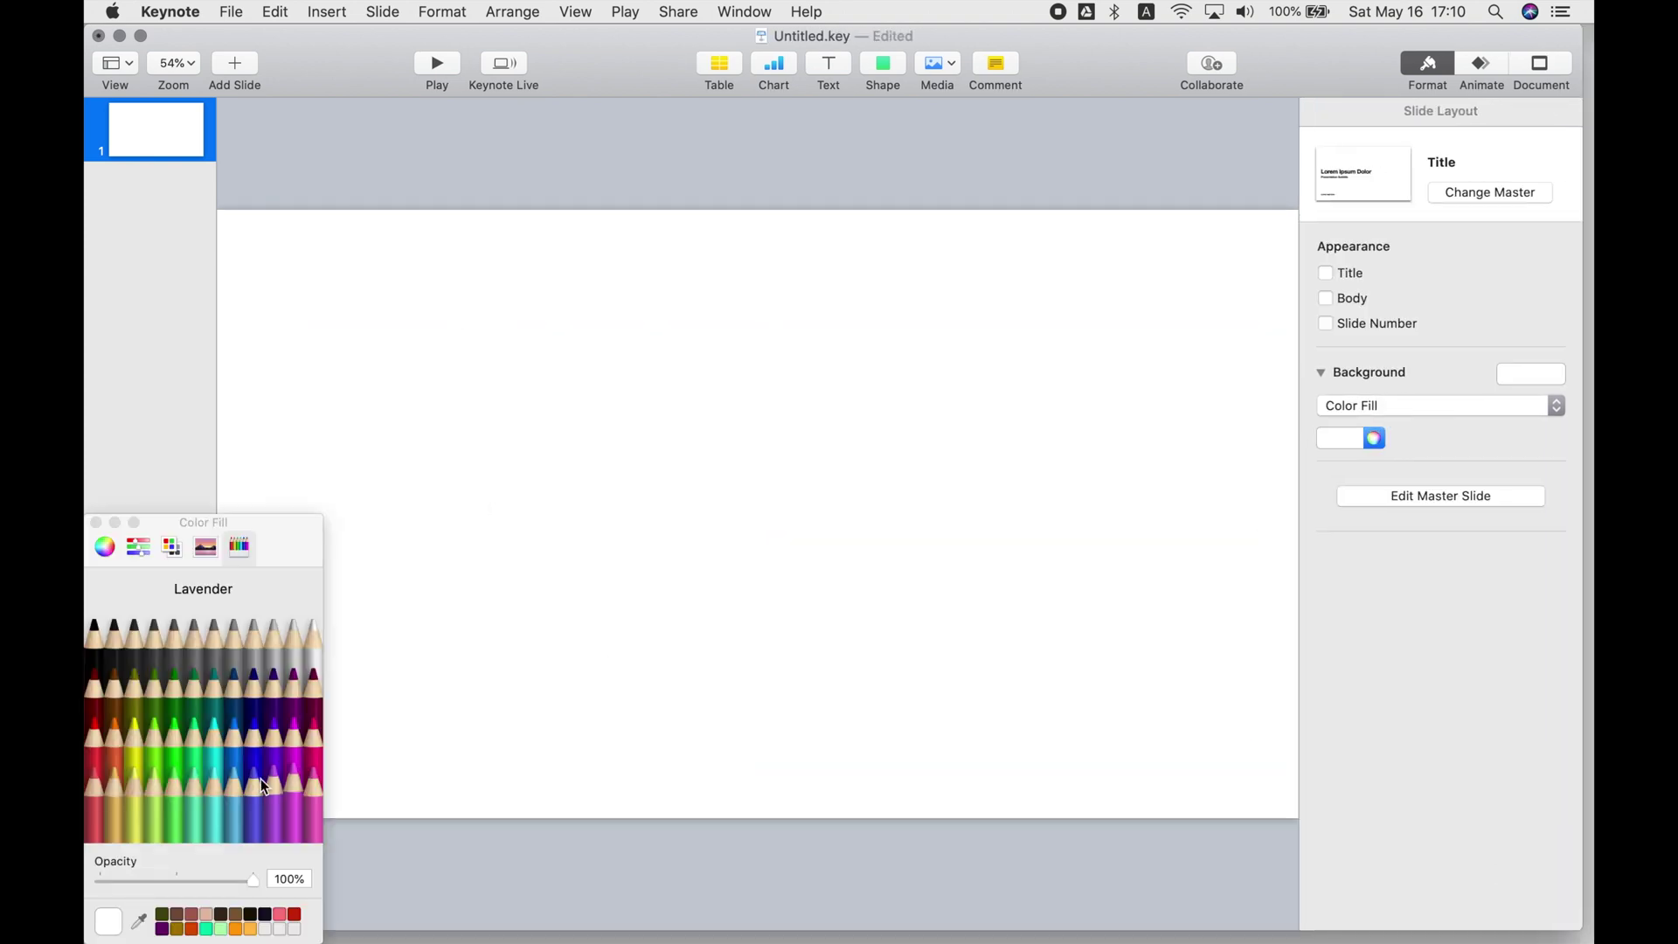
Fill the slide background with a bright turquoise colour and close the colour palette
left_click(260, 779)
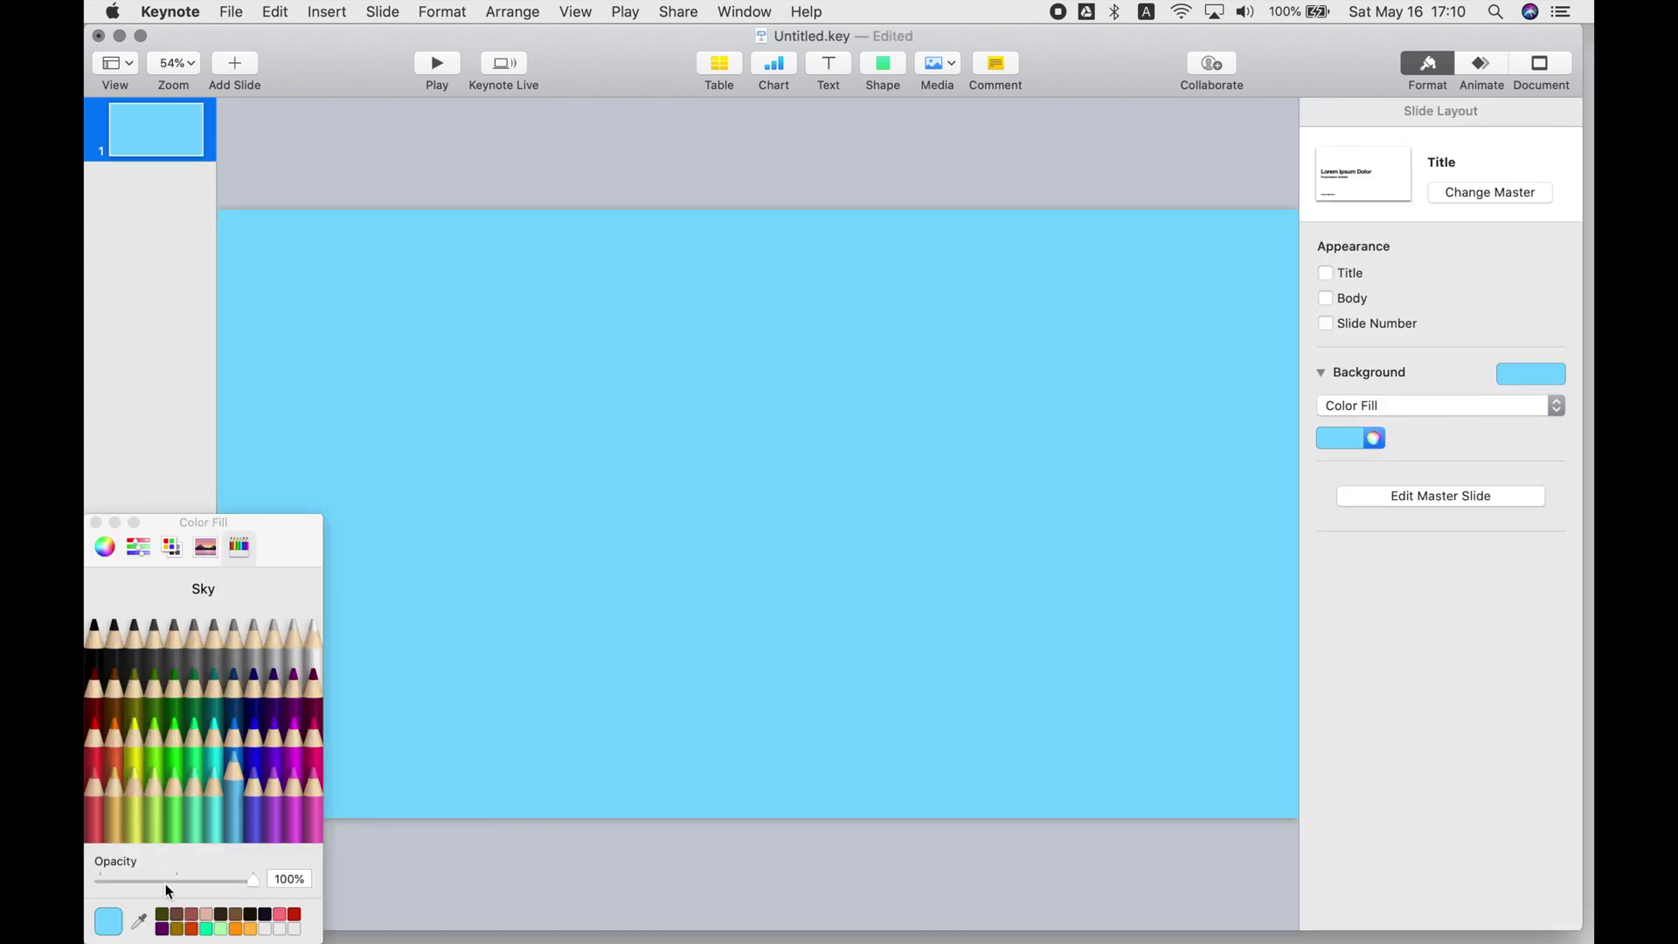
left_click(104, 547)
left_click_drag(159, 708, 112, 693)
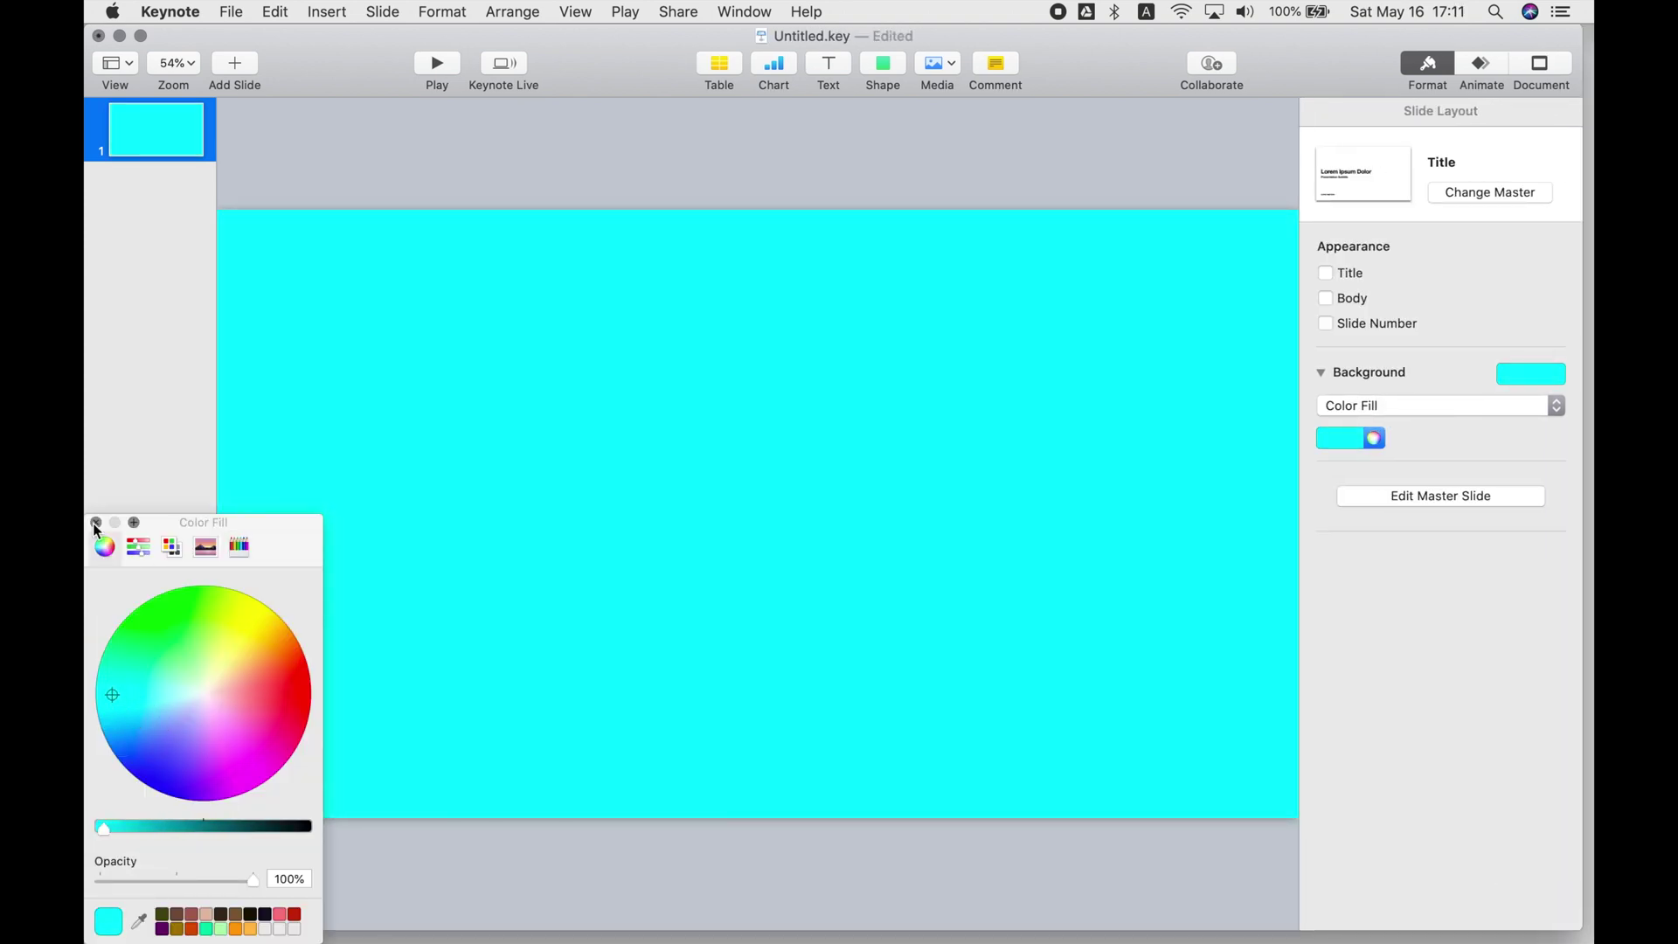
left_click_drag(103, 828, 120, 828)
left_click(97, 523)
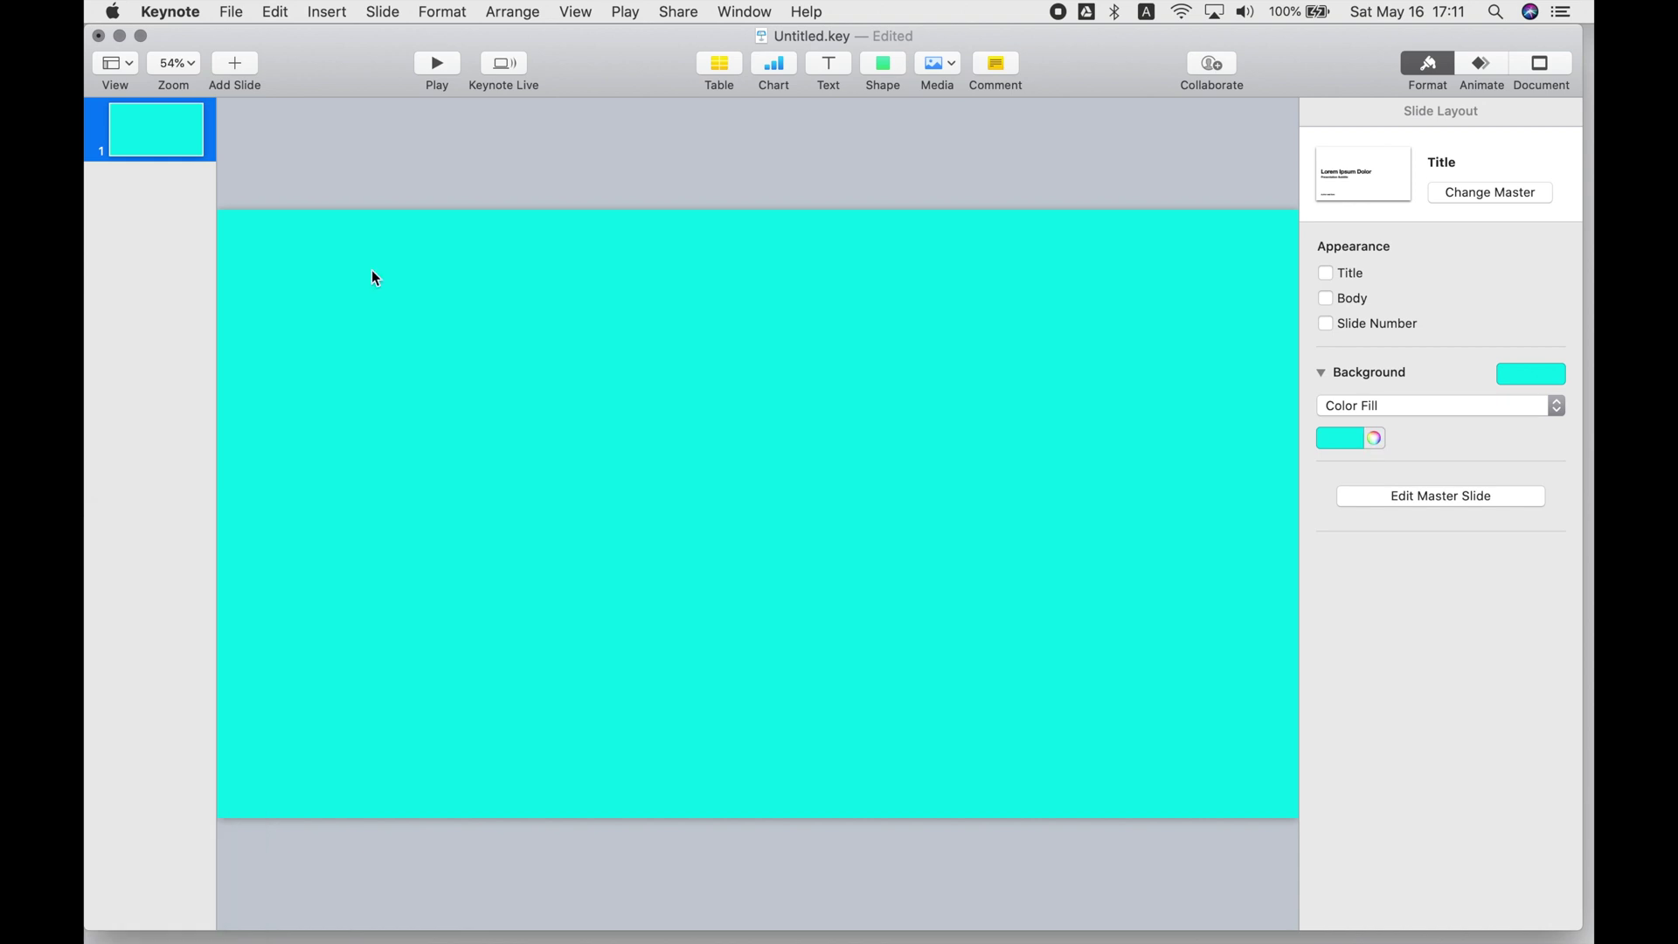
Place the sixteen pointed asterisk from the Bullets/Stars characters in the lower right part of the slide
left_click(277, 12)
left_click(365, 490)
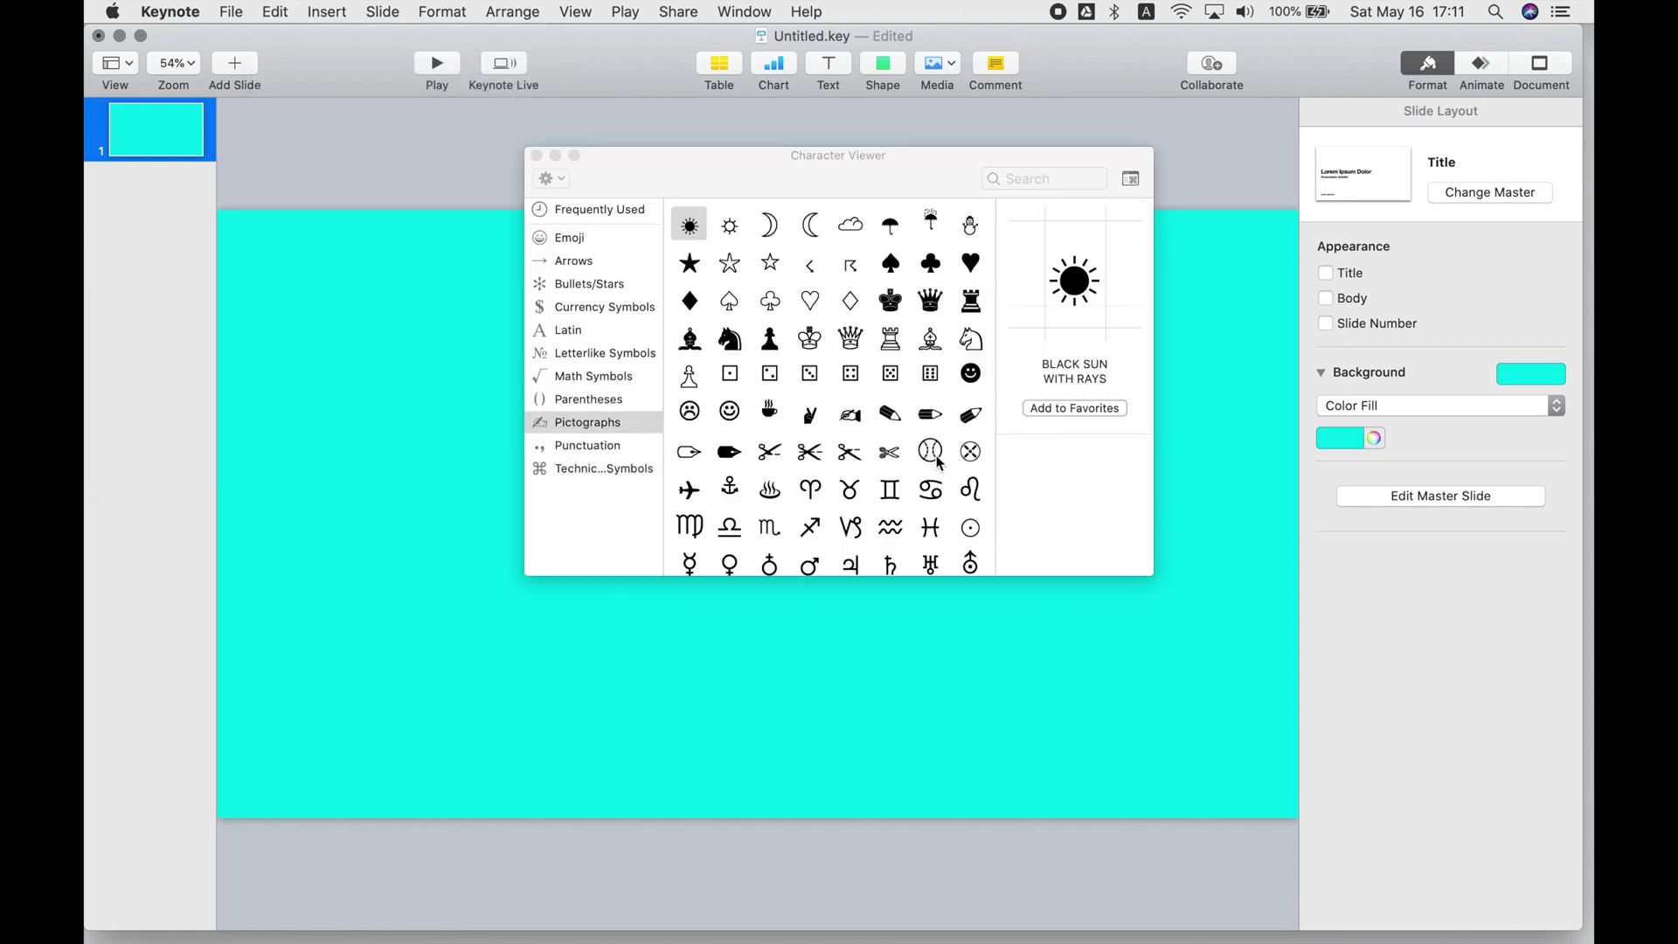
scroll(953, 402, "down", 10)
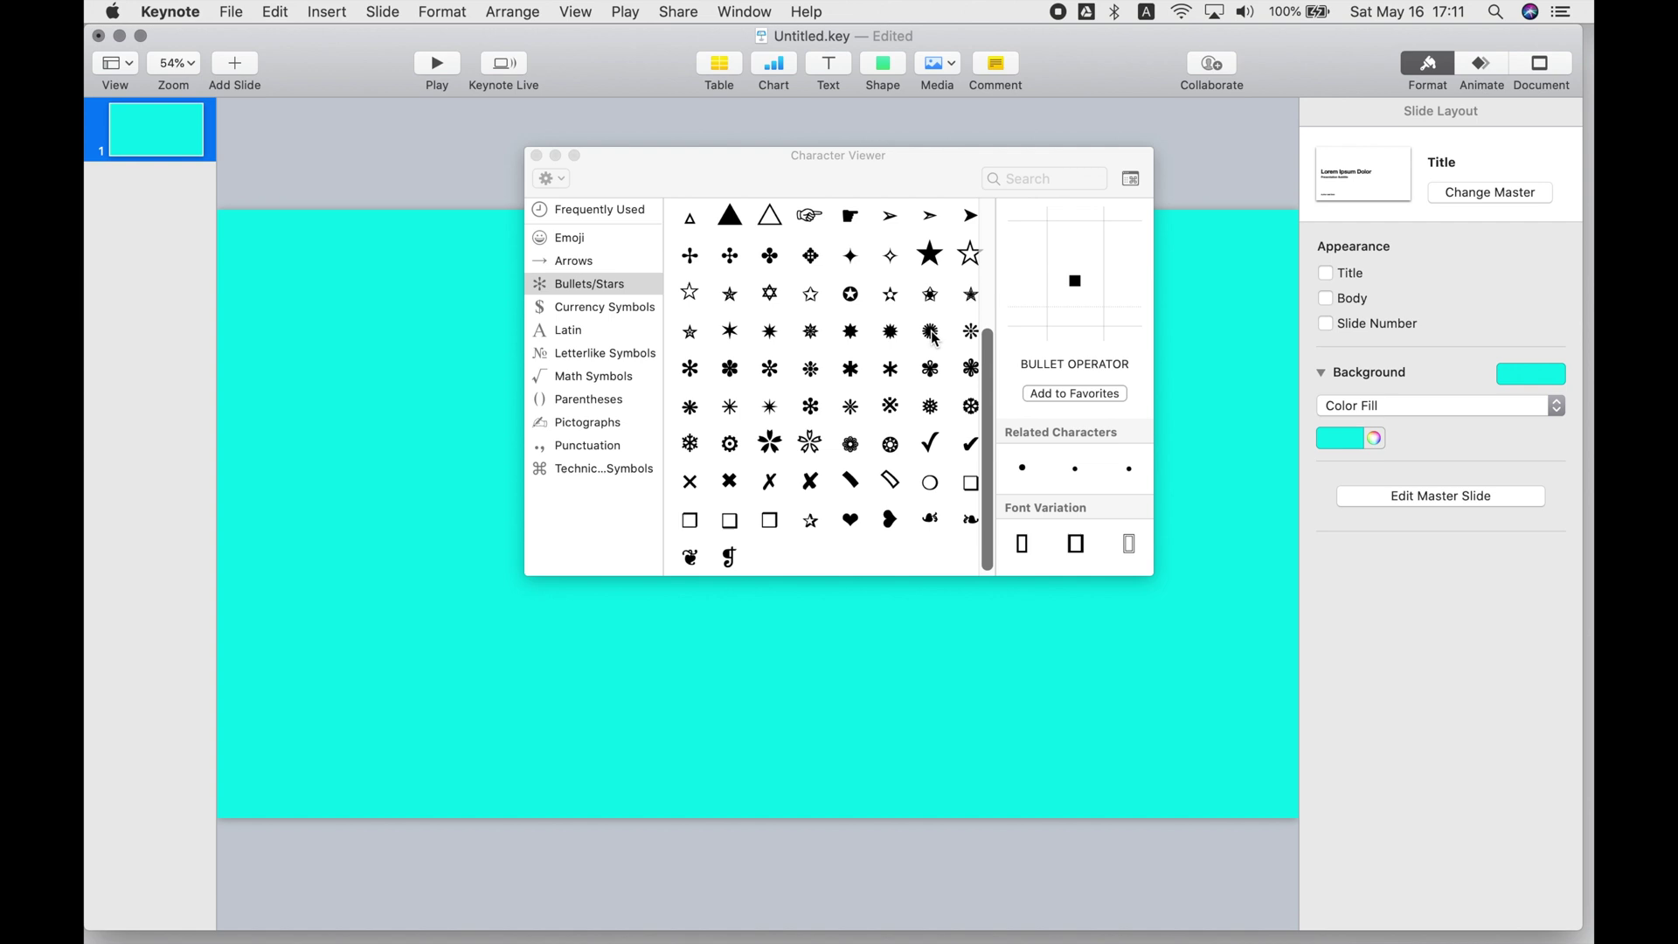
left_click_drag(933, 339, 1009, 687)
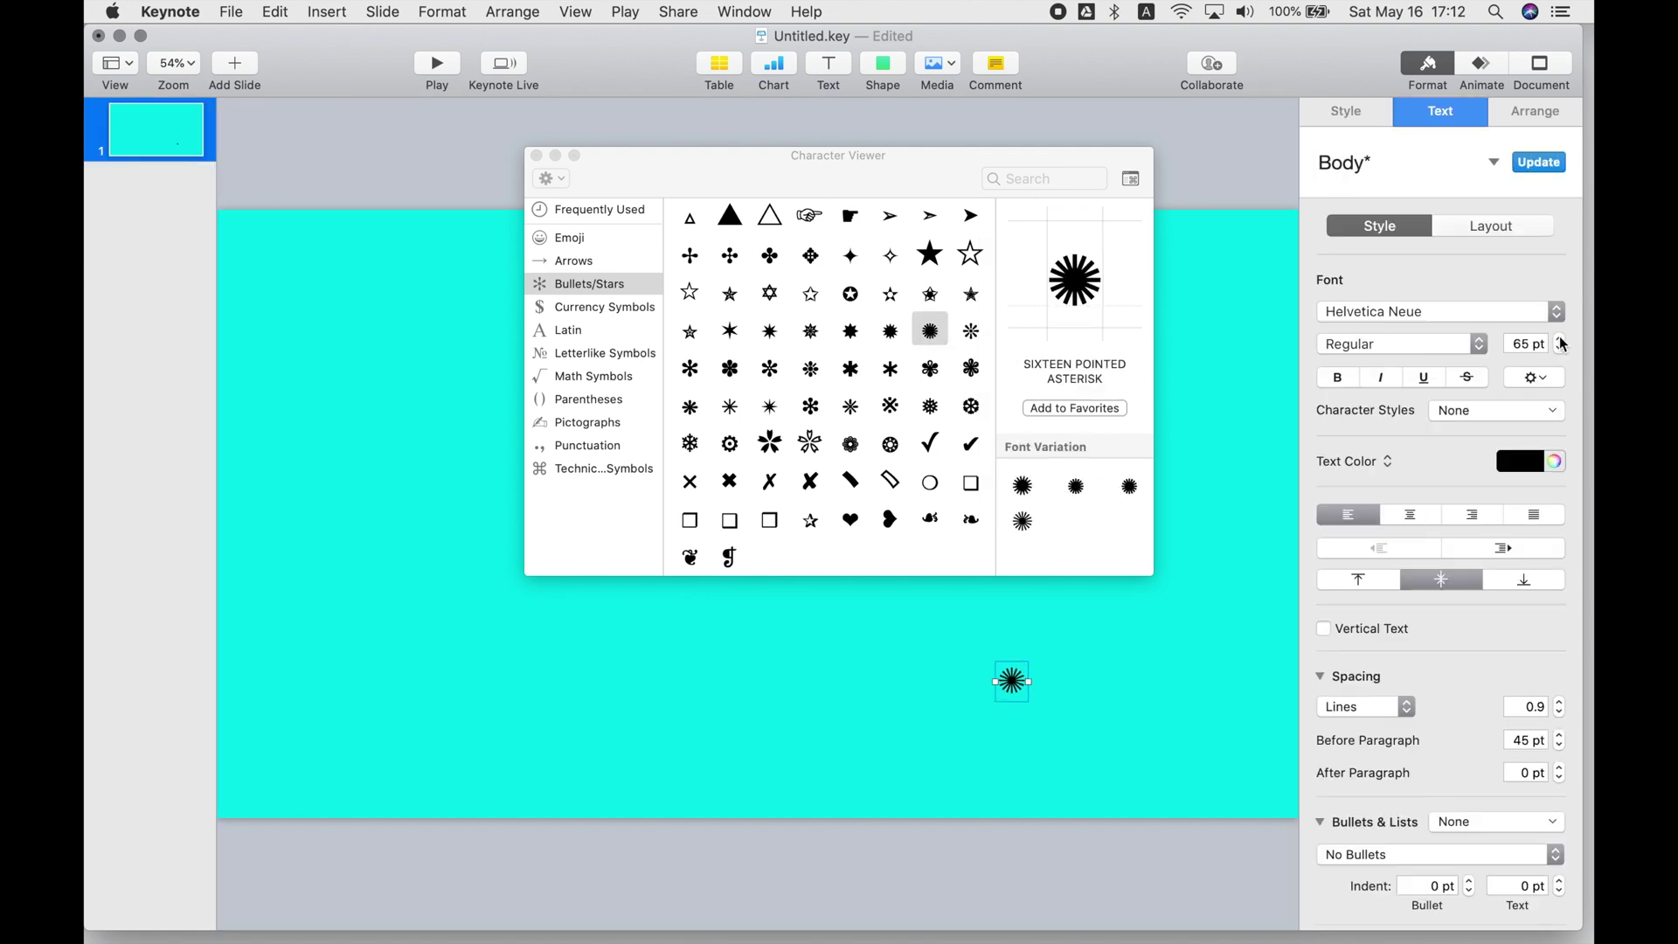
Replace the asterisk with the camera with flash emoji and move it towards the slide's centre
left_click(568, 236)
left_click(720, 383)
double_click(883, 400)
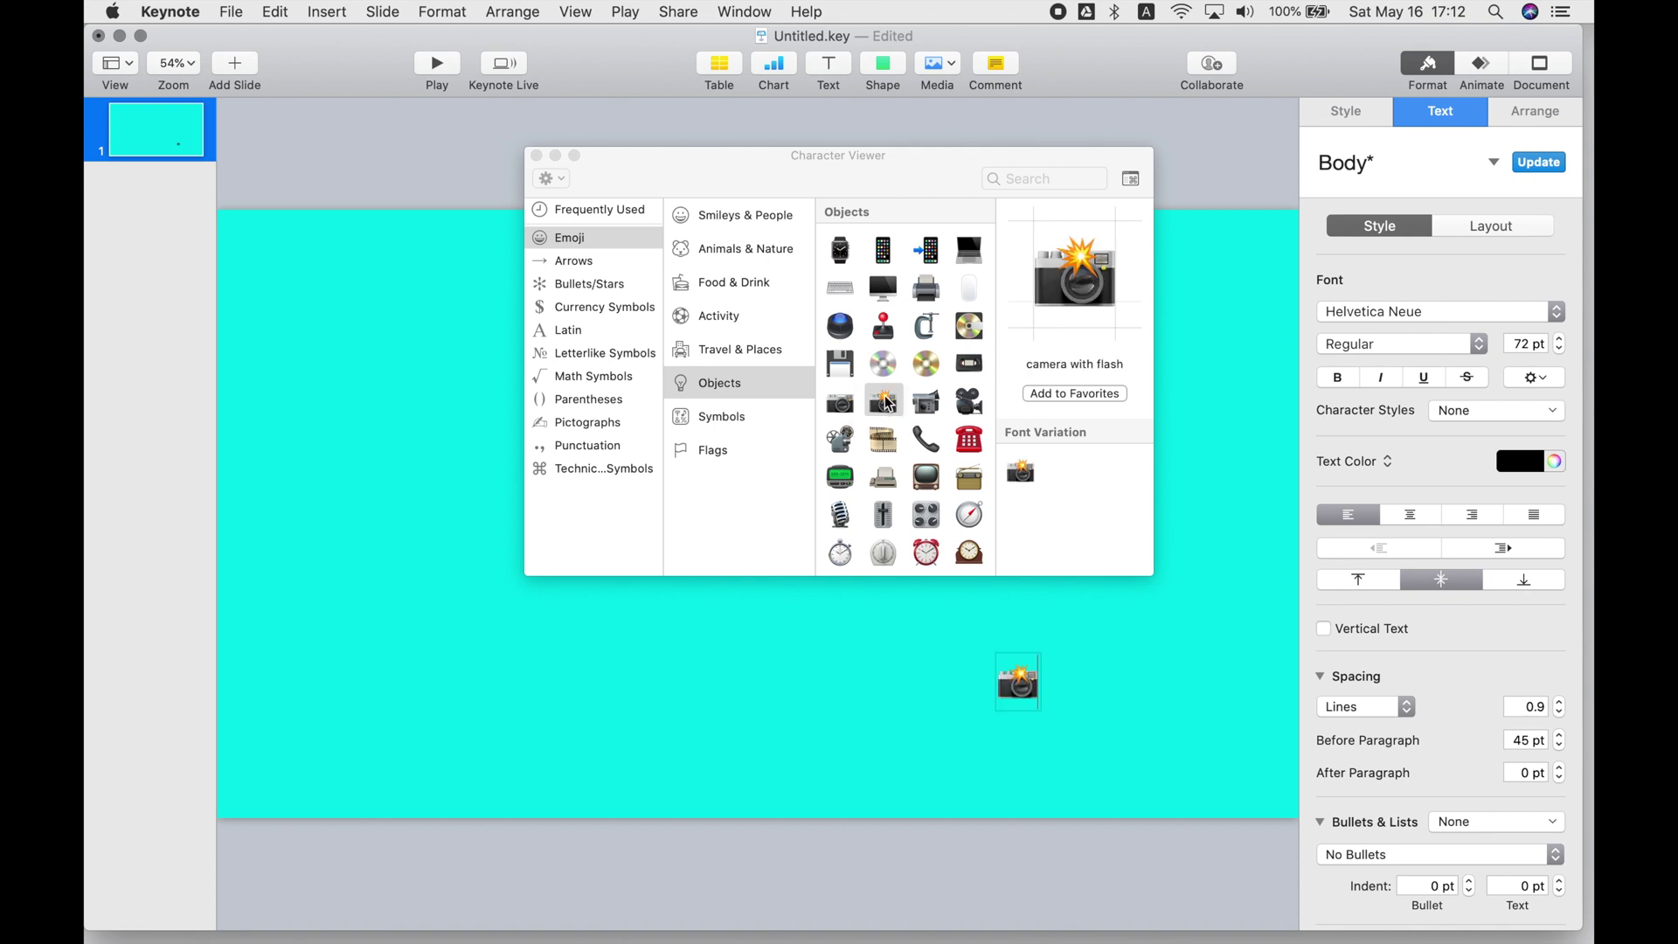
left_click(953, 687)
left_click_drag(1018, 683, 878, 693)
Enlarge the camera emoji by setting its font size to 300 pt
left_click(1447, 113)
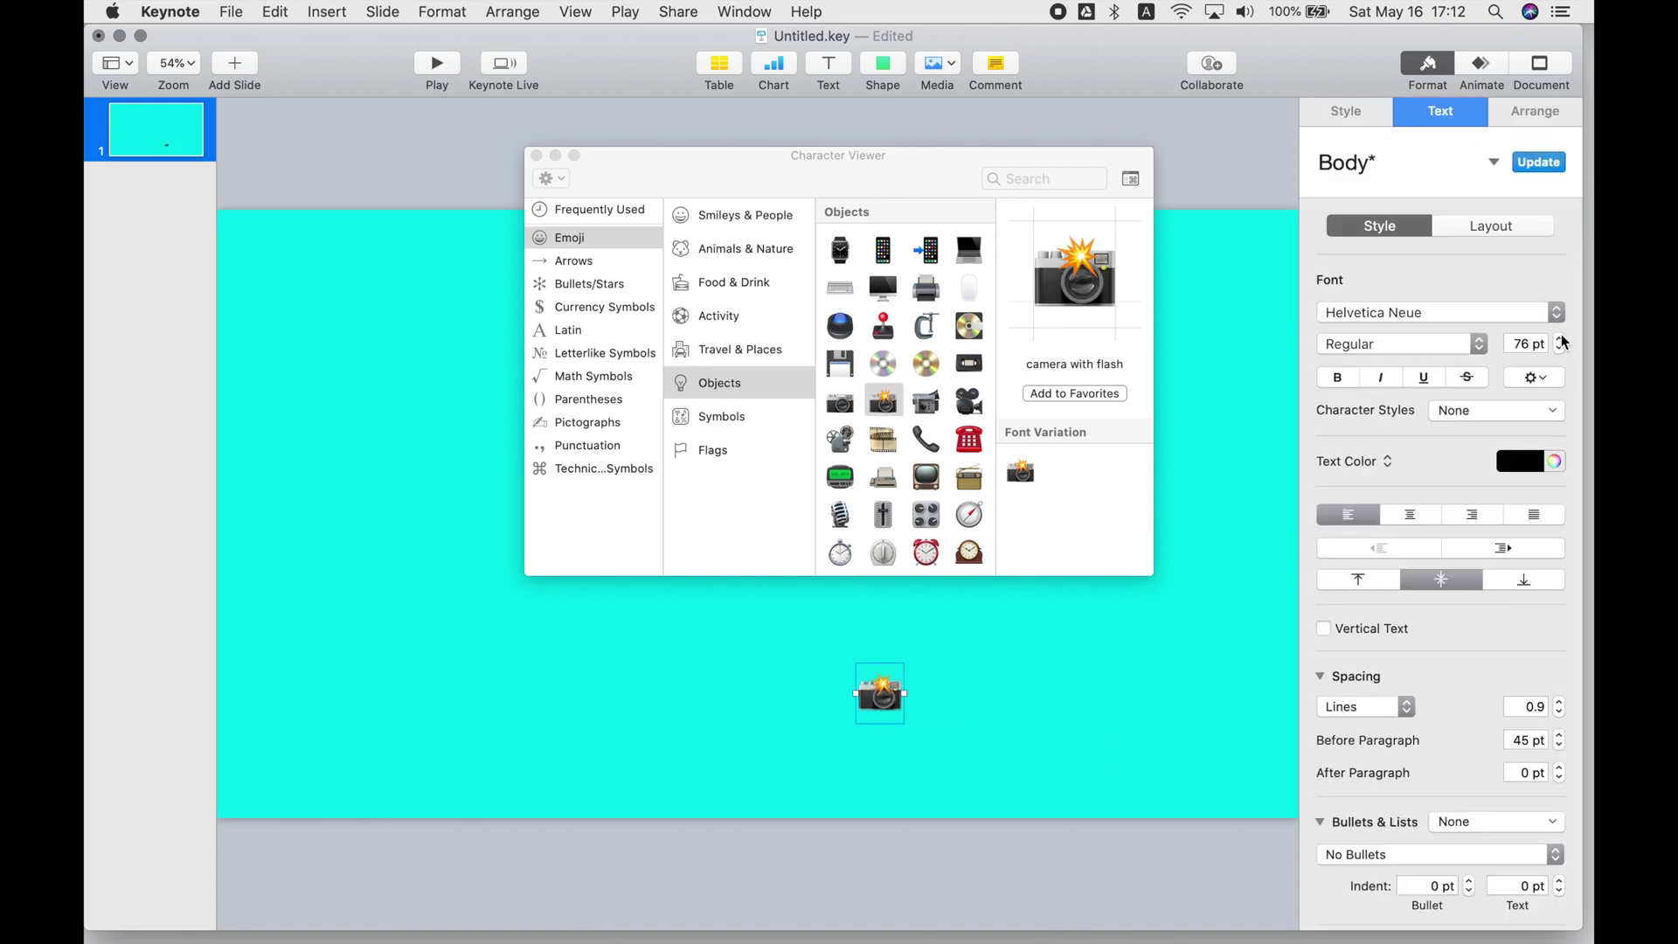
type("300")
key("Return")
left_click(791, 583)
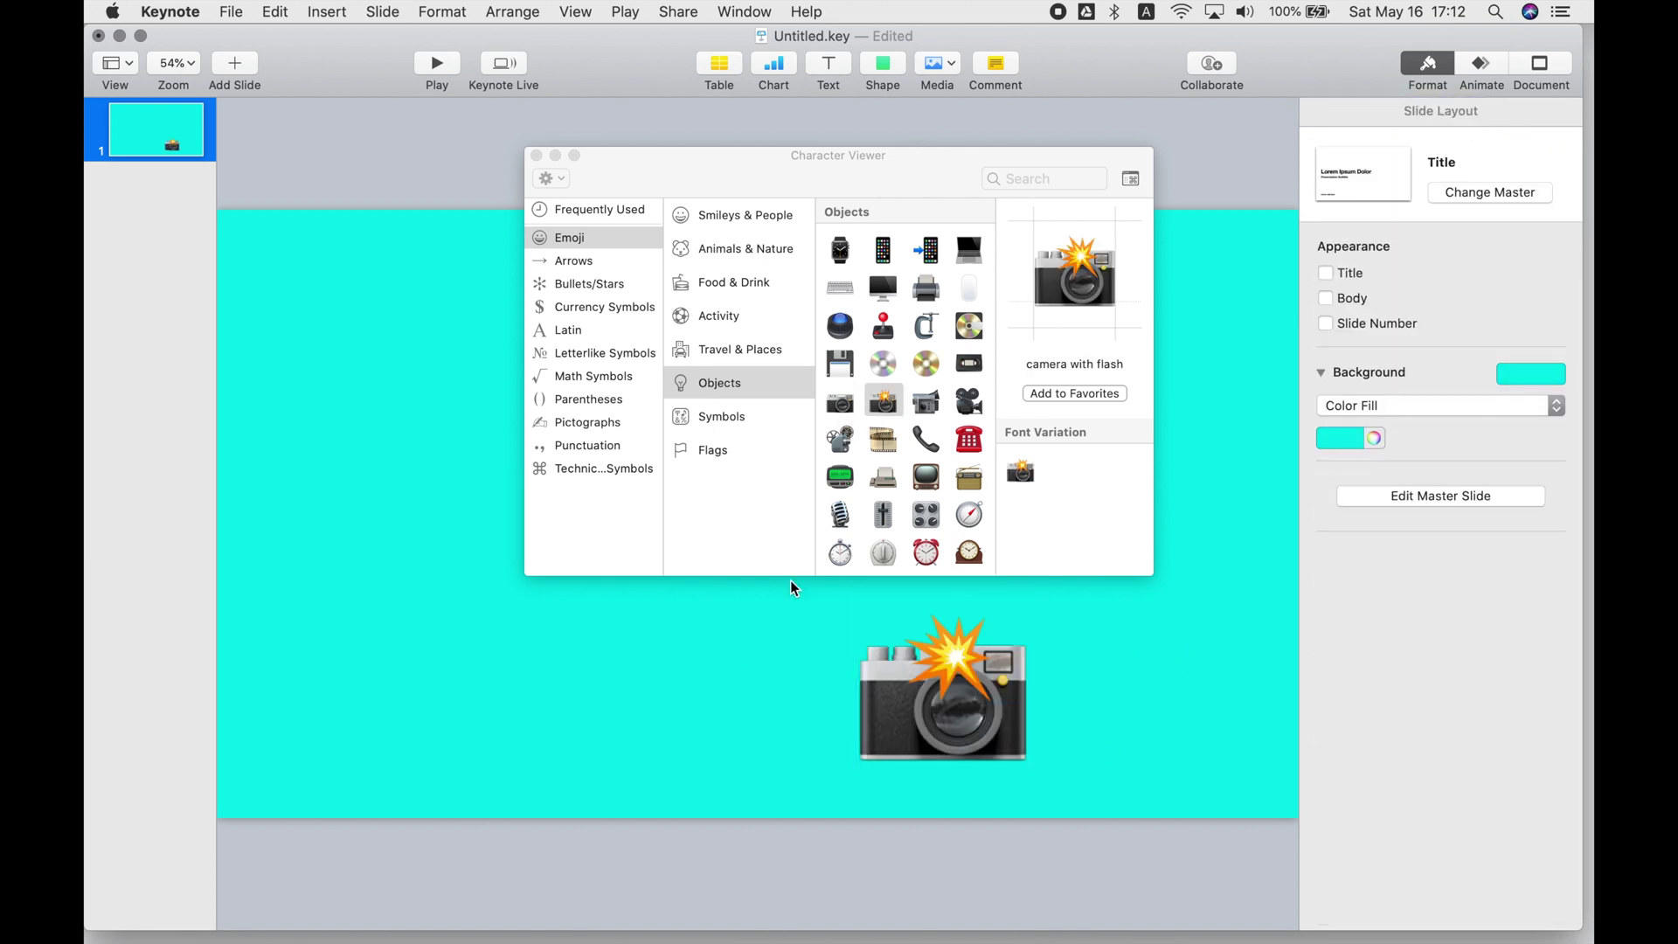
left_click(844, 291)
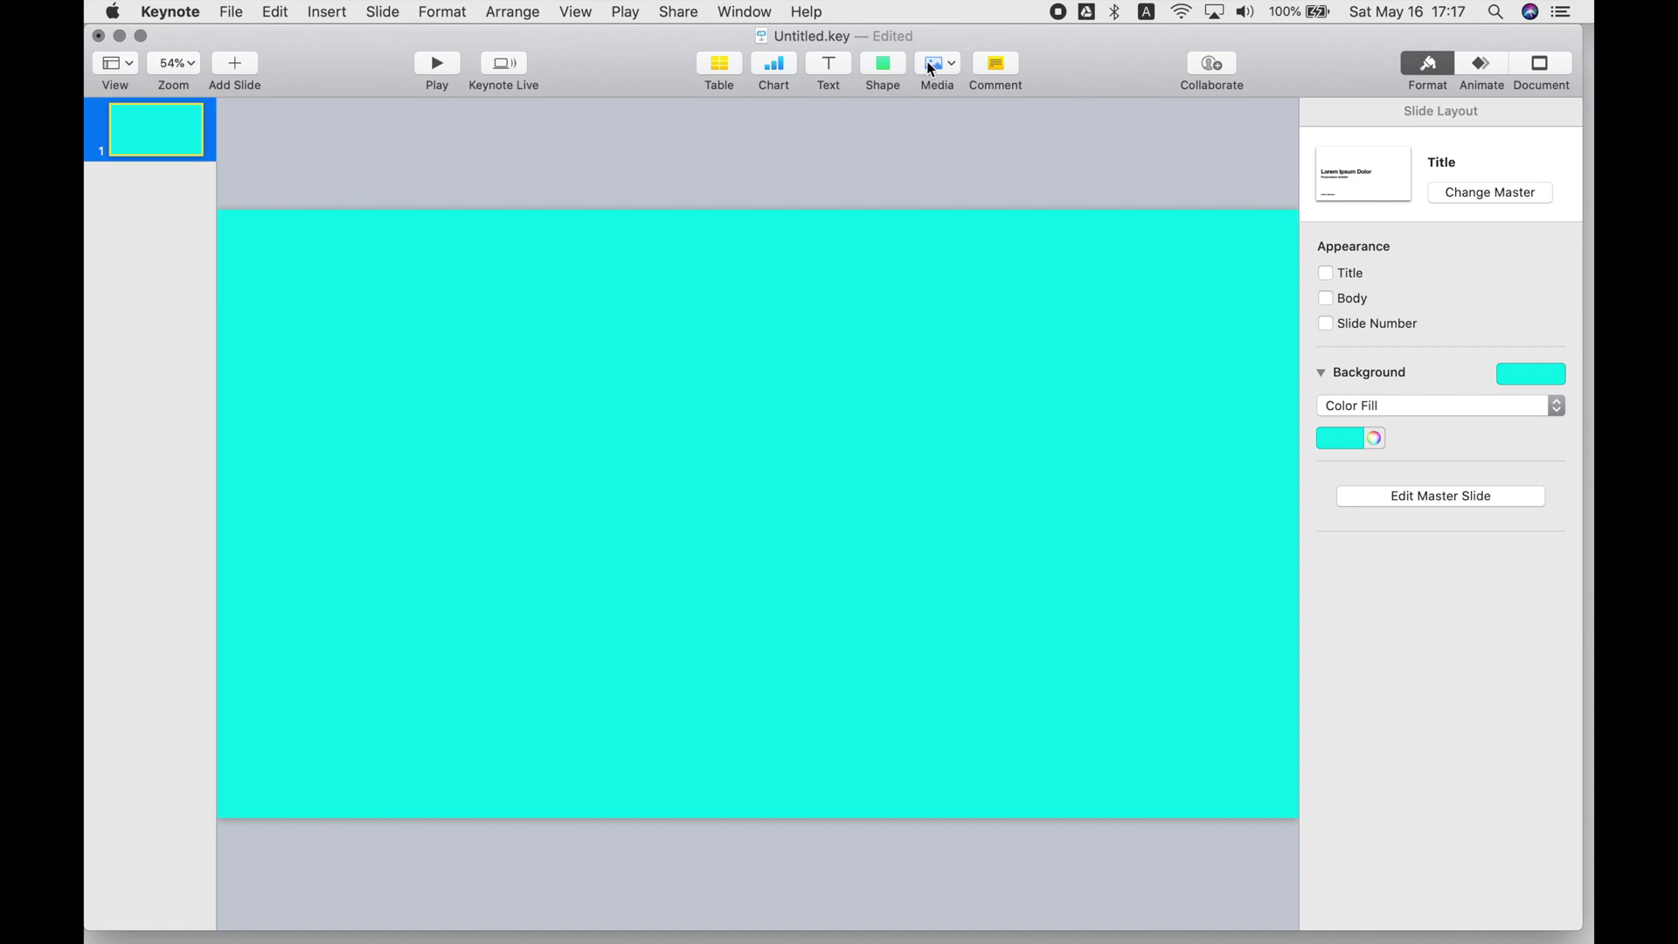
left_click(951, 62)
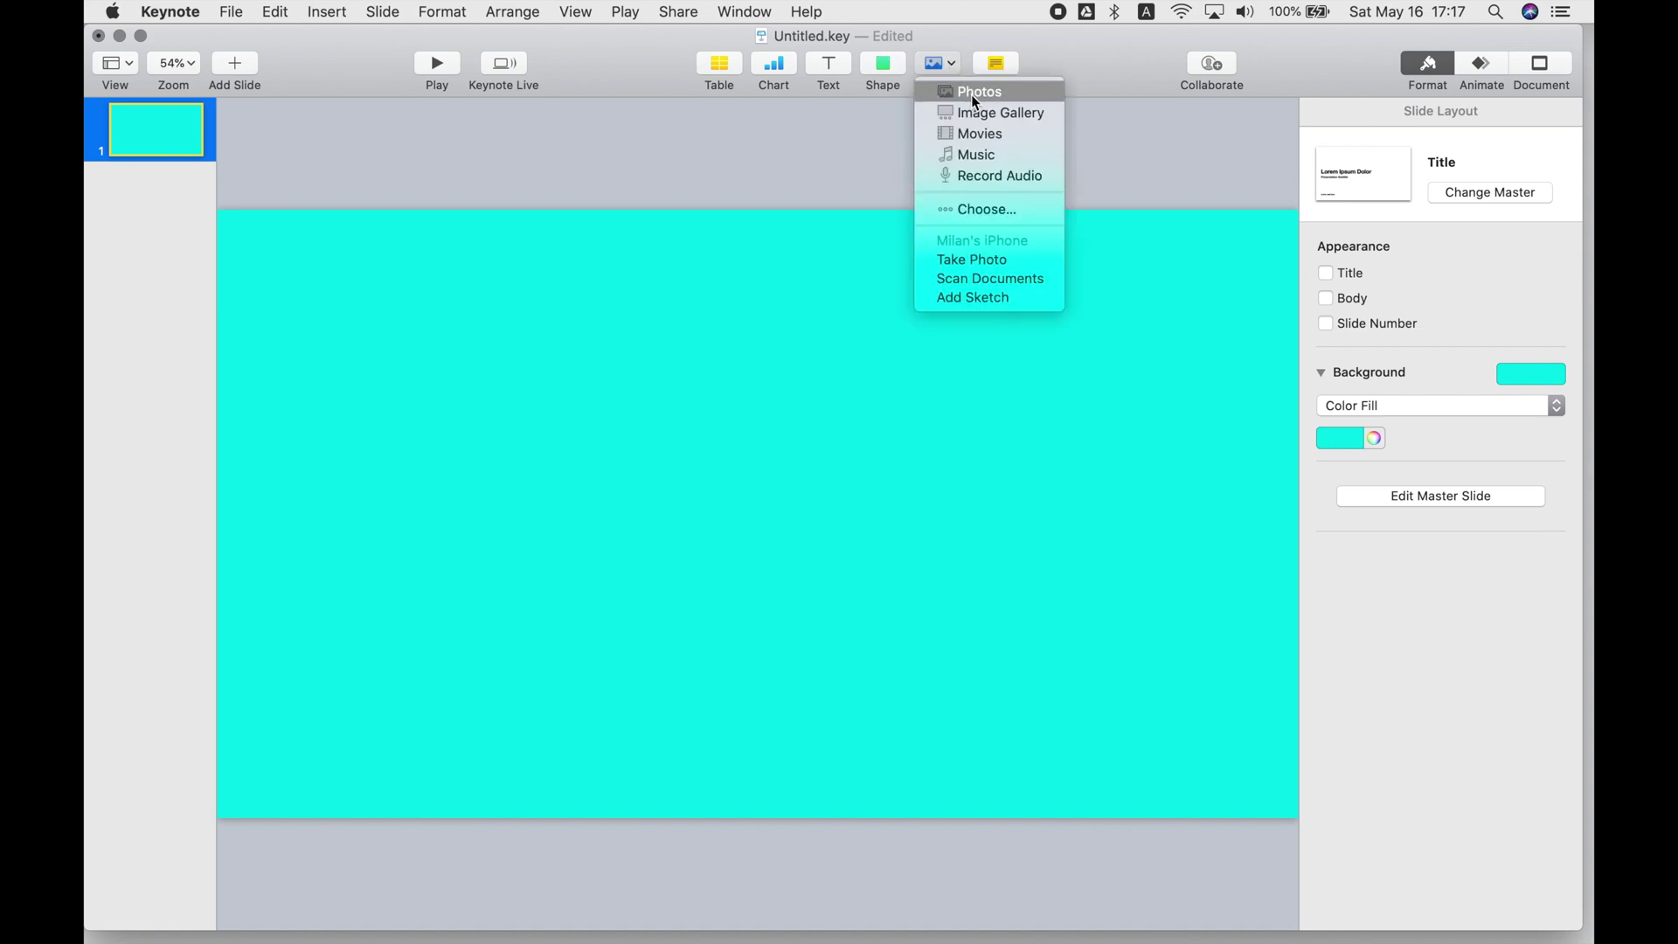
left_click(946, 59)
Insert the deck chair shape from the Objects category and place it in the slide's lower-left corner, about 327 × 334 pt
left_click(883, 63)
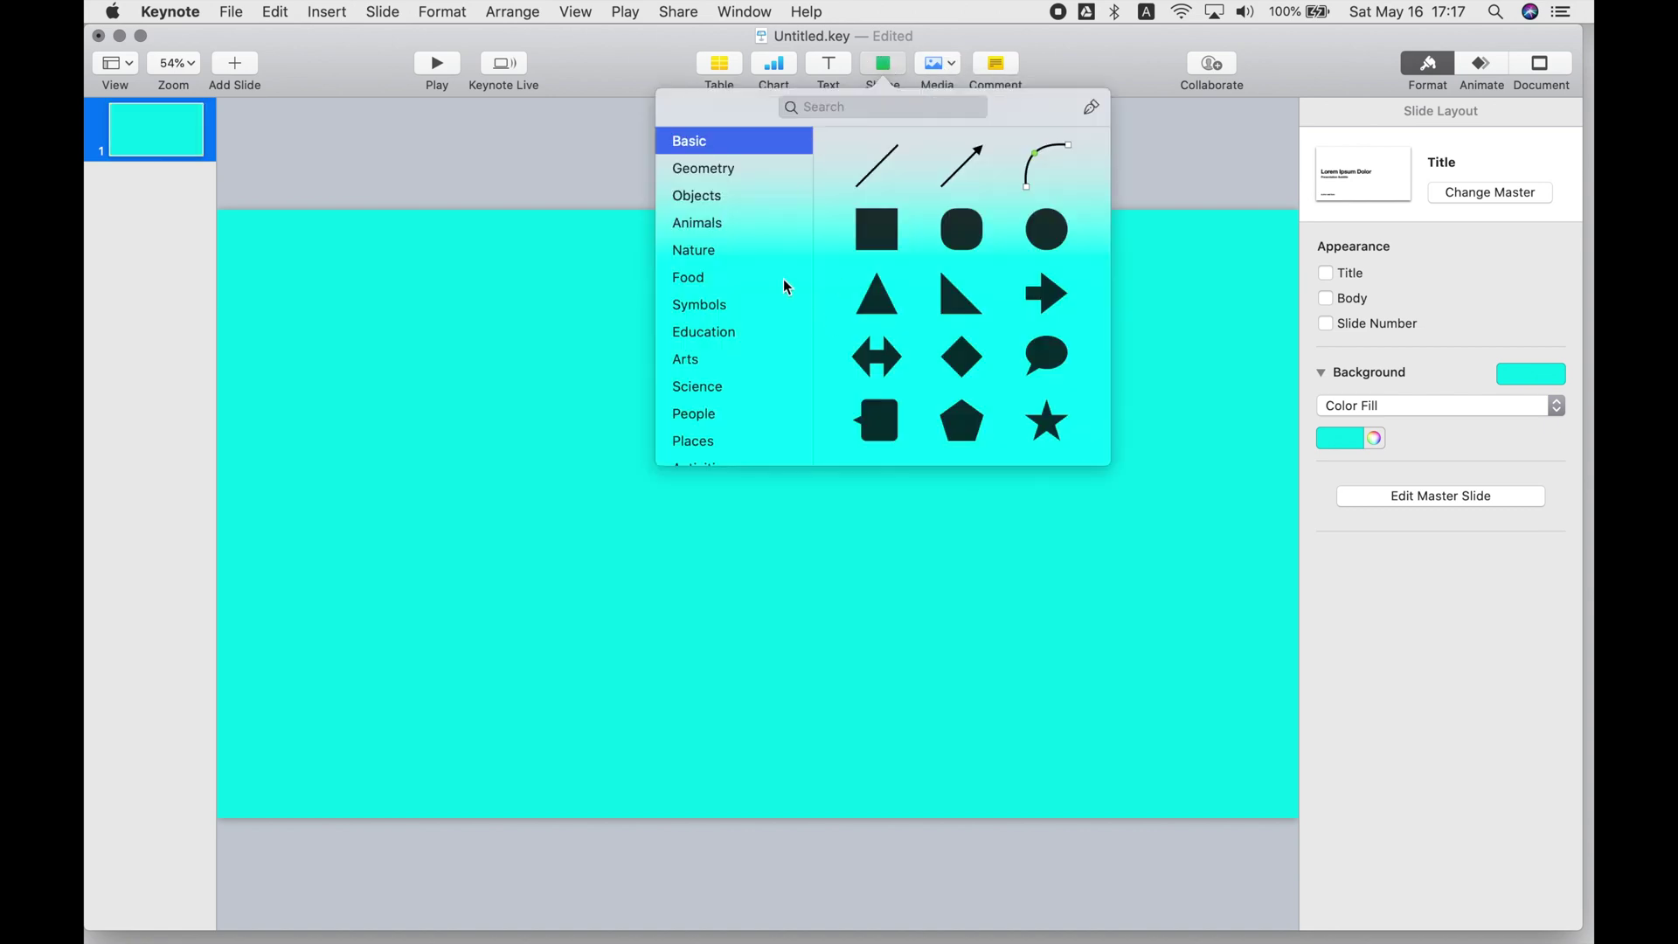
left_click(715, 197)
scroll(935, 303, "down", 10)
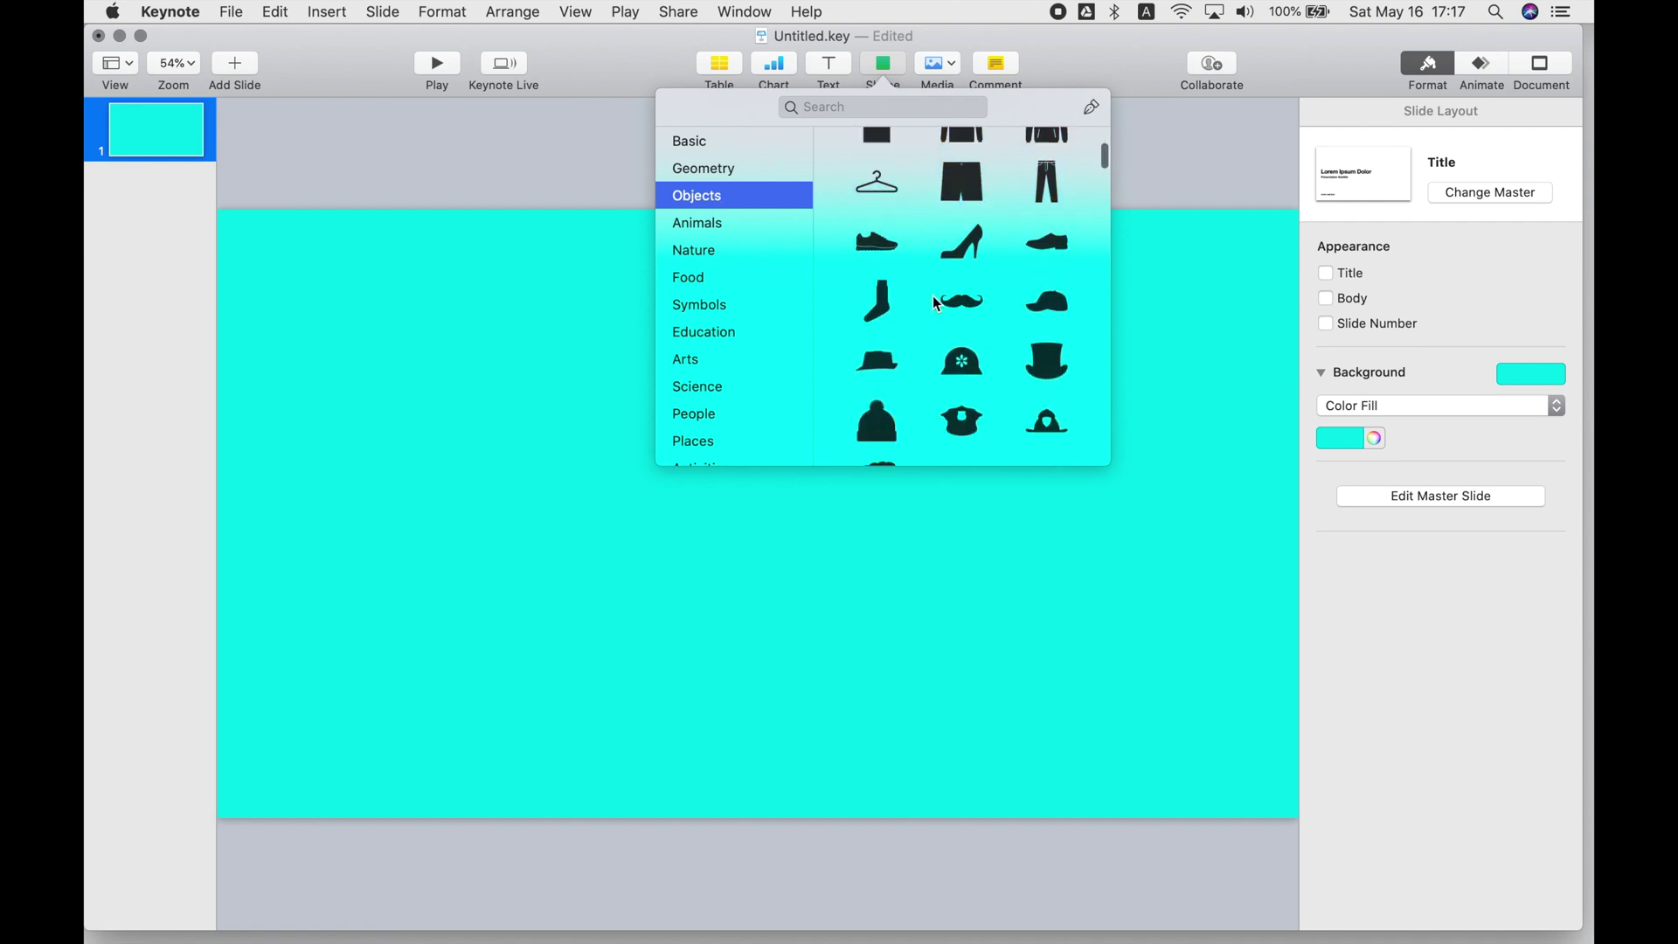
scroll(931, 296, "down", 1)
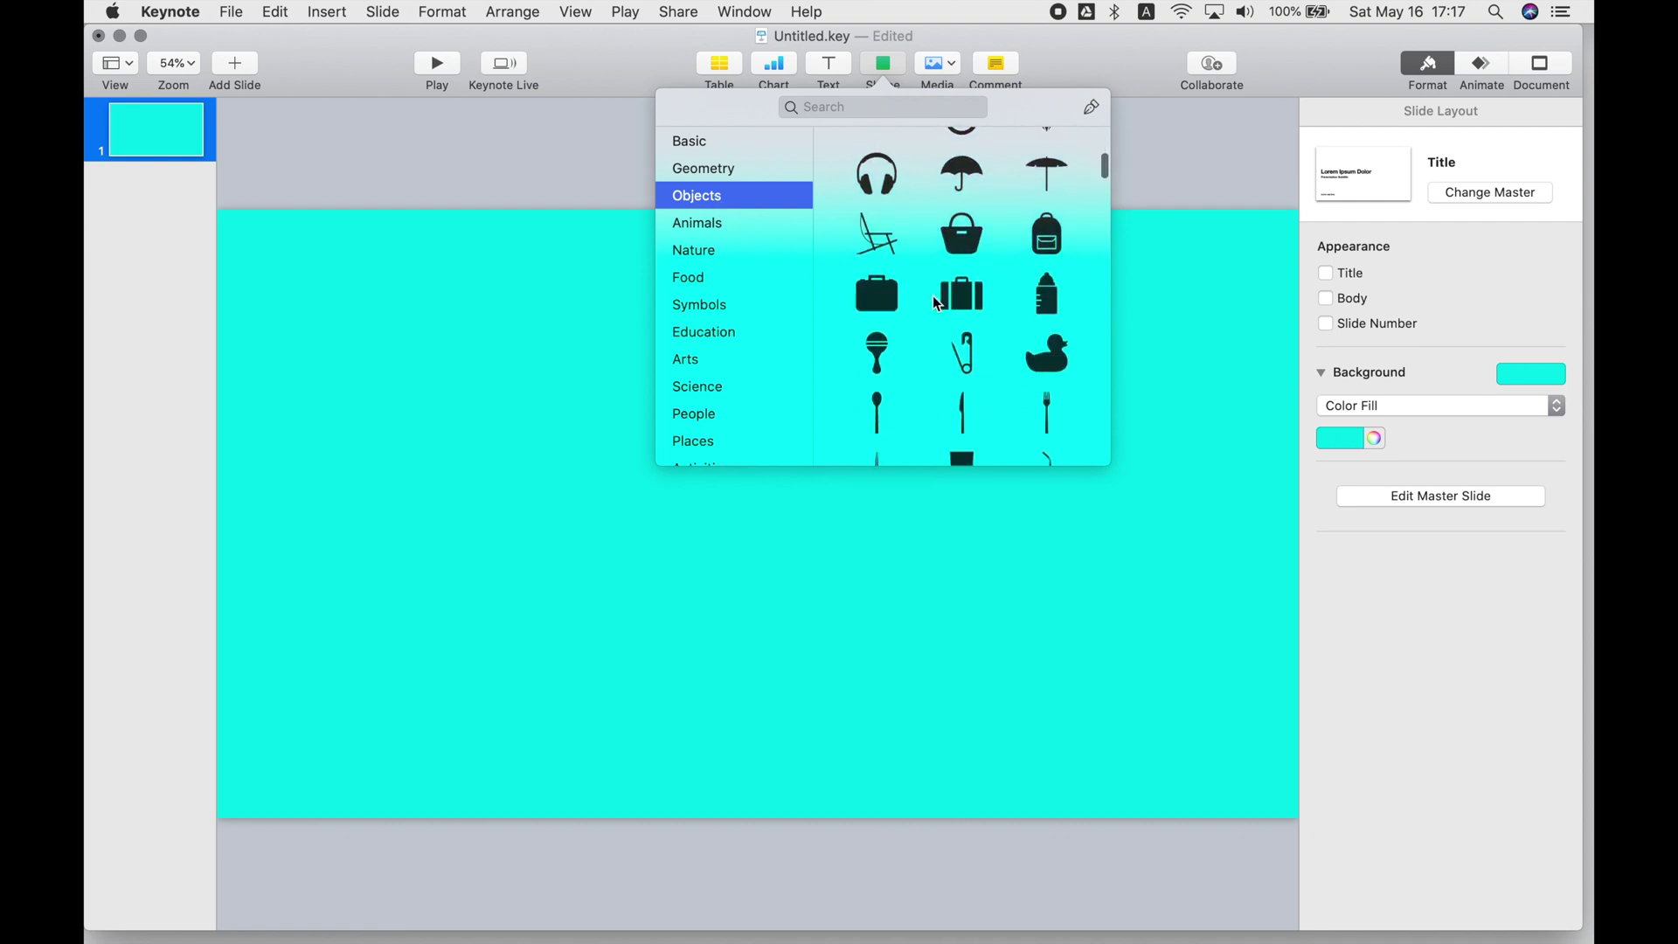
left_click(877, 238)
left_click_drag(743, 530, 419, 622)
left_click(491, 675)
left_click(298, 789)
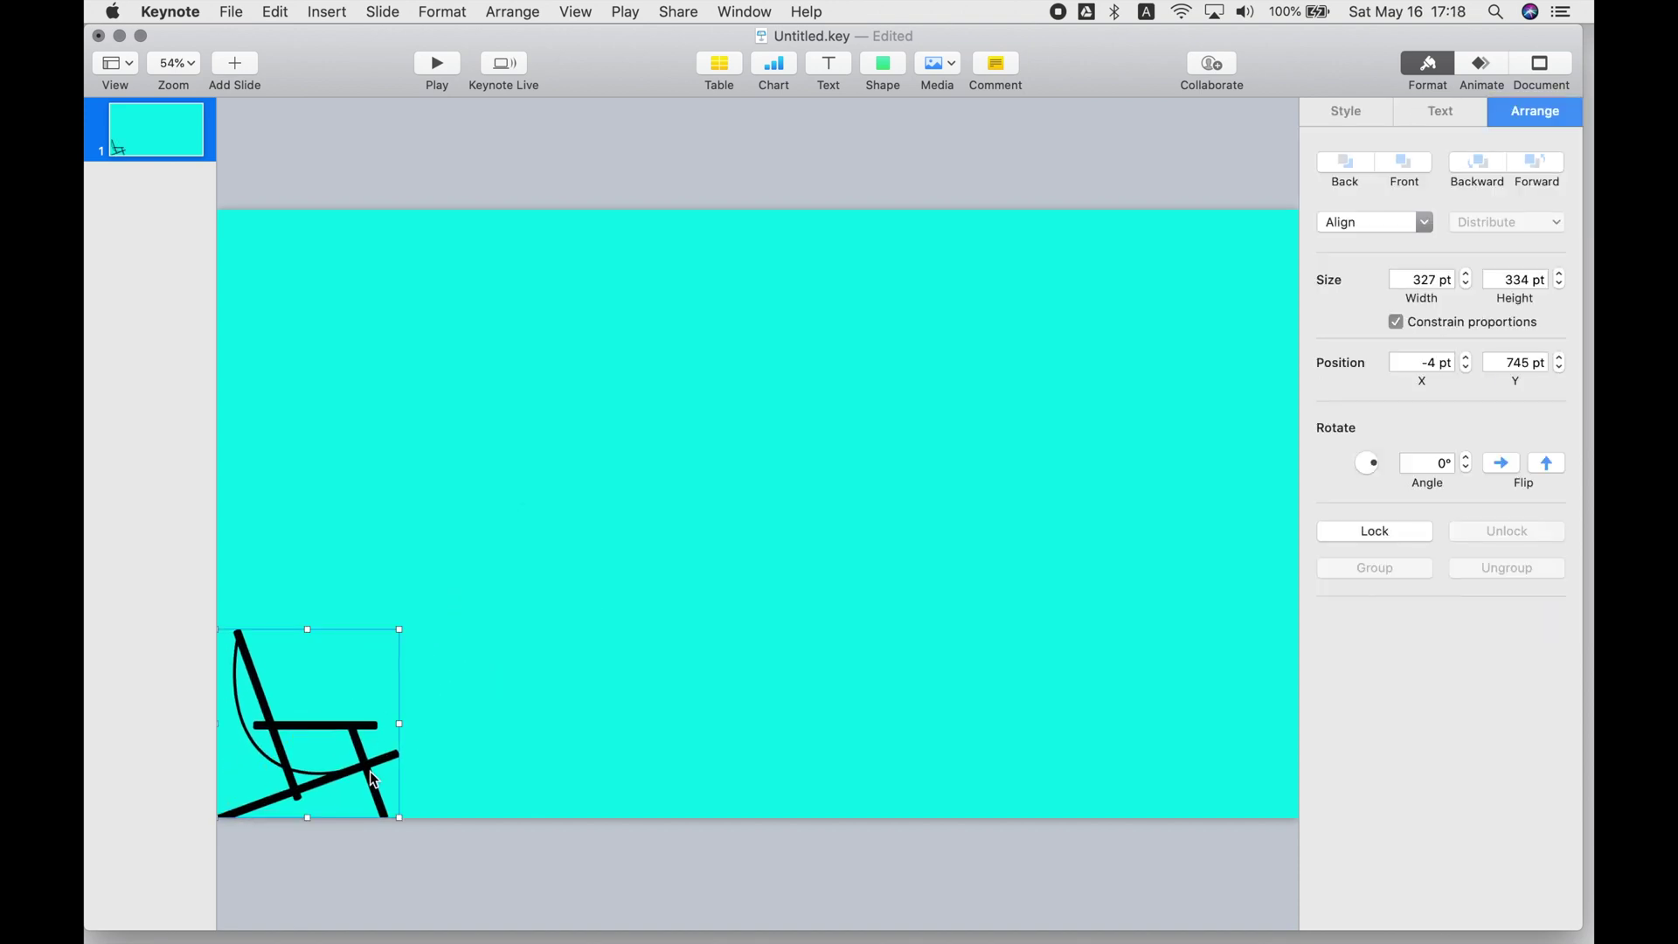
Fill the deck chair with the saved burnt-orange colour and deselect it
left_click(273, 789)
left_click(271, 800)
double_click(292, 781)
left_click(307, 727)
left_click(1346, 111)
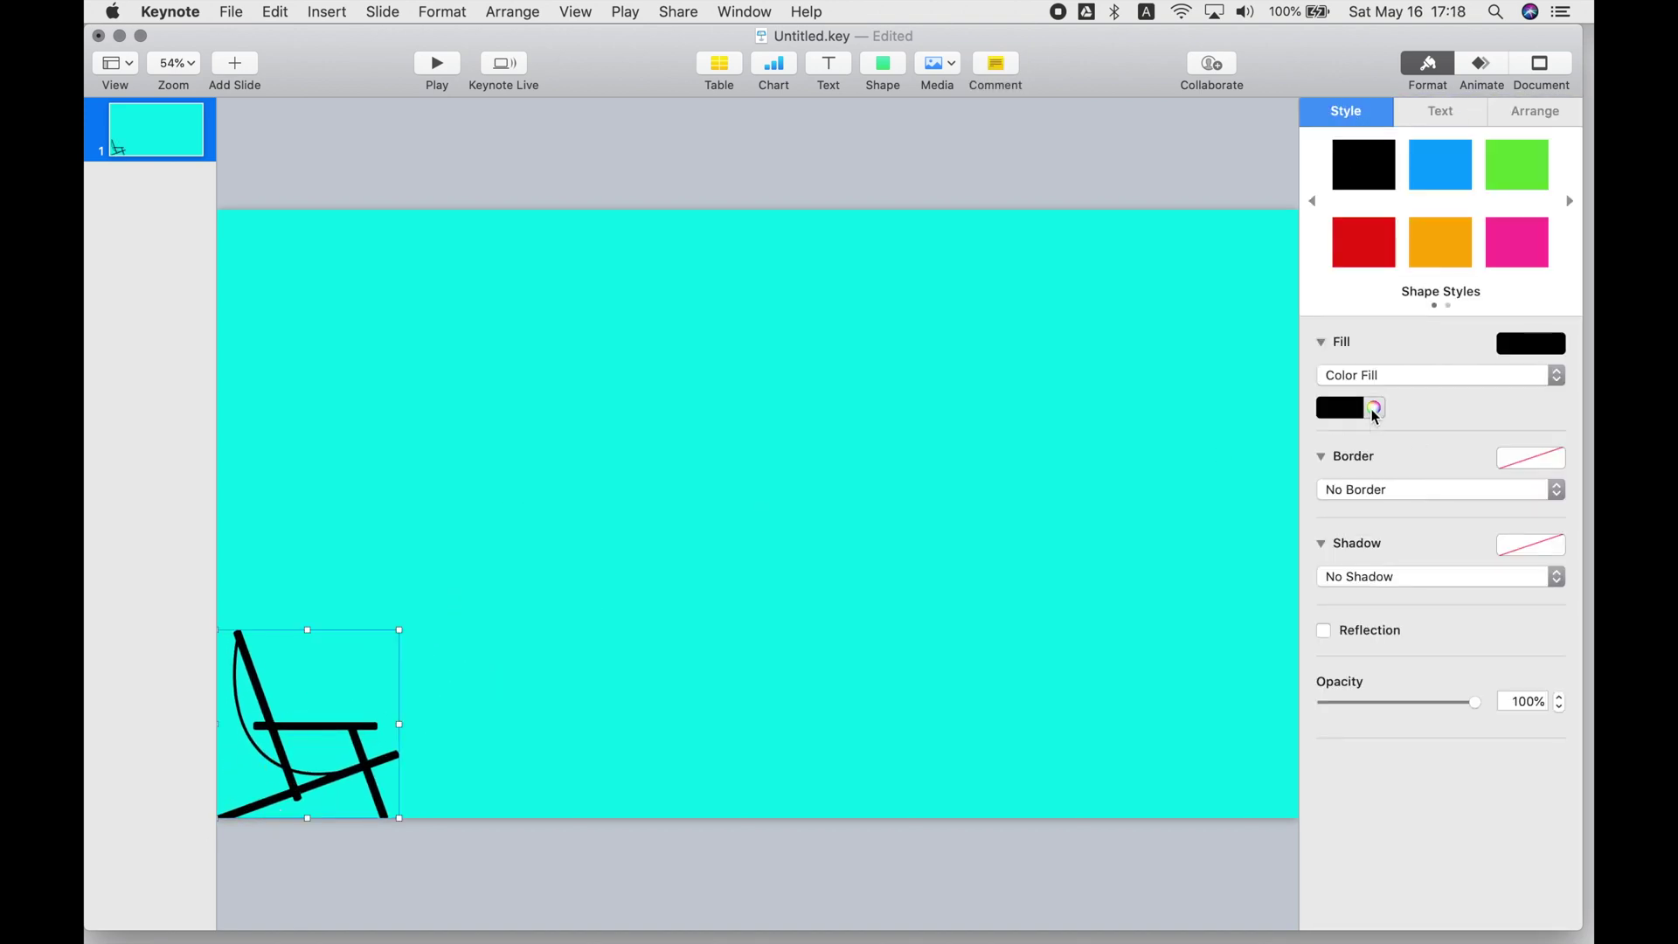
left_click(1375, 408)
left_click_drag(1228, 555, 1252, 554)
left_click(1160, 929)
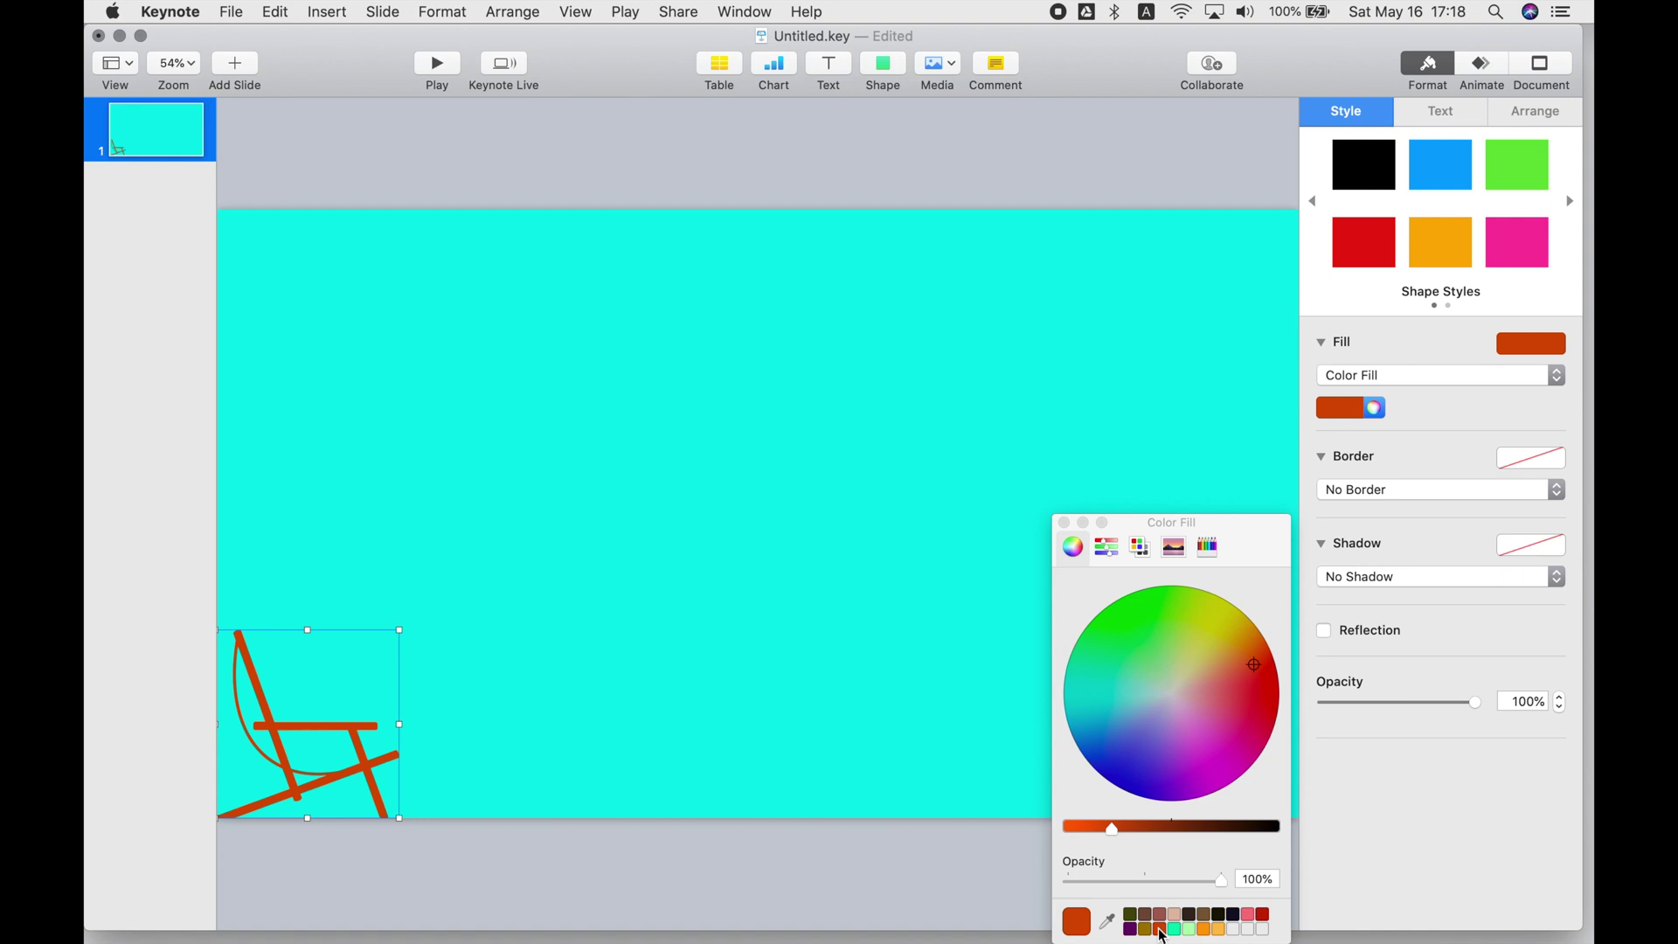
left_click(1064, 523)
left_click(702, 629)
Insert the beach umbrella shape and enlarge it to about 620 × 515 pt in the slide's upper-right area
left_click(883, 64)
scroll(921, 199, "down", 5)
left_click(1056, 267)
left_click_drag(758, 504, 1204, 285)
left_click_drag(1171, 322, 906, 541)
left_click_drag(1071, 304, 1113, 274)
left_click_drag(951, 505, 926, 528)
Rotate the umbrella to 331°, shrink it to about 449 × 373 pt and tuck it into the slide's upper-right corner
left_click(1534, 111)
left_click(1464, 468)
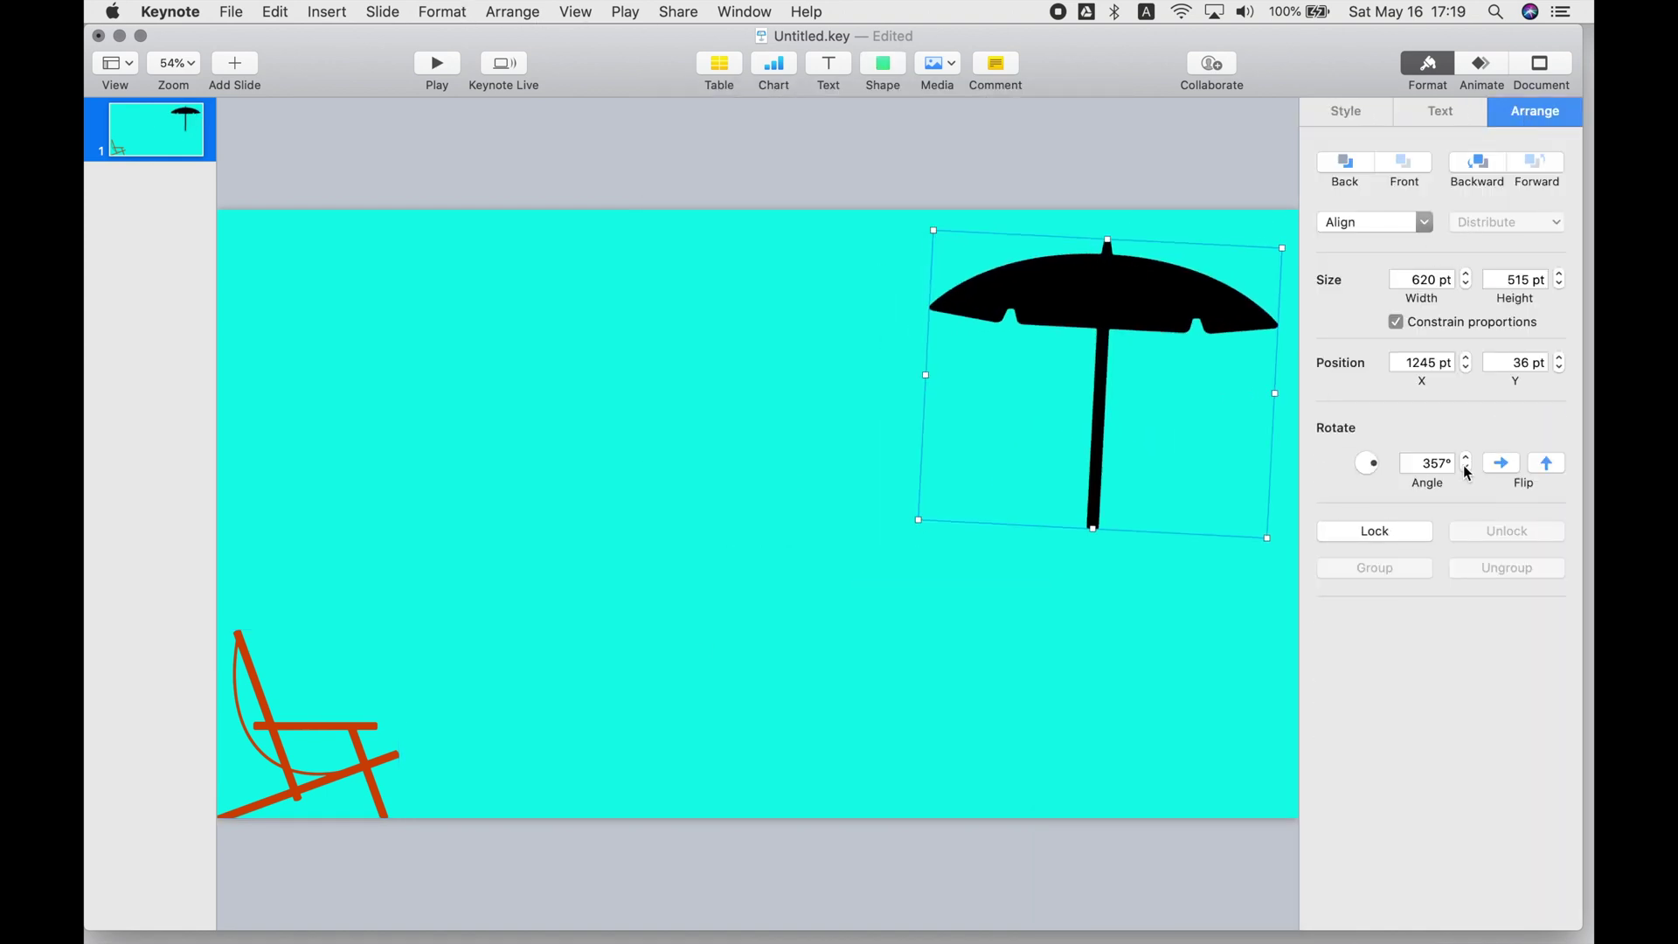
left_click_drag(1156, 323, 1168, 306)
left_click_drag(1093, 457, 1008, 370)
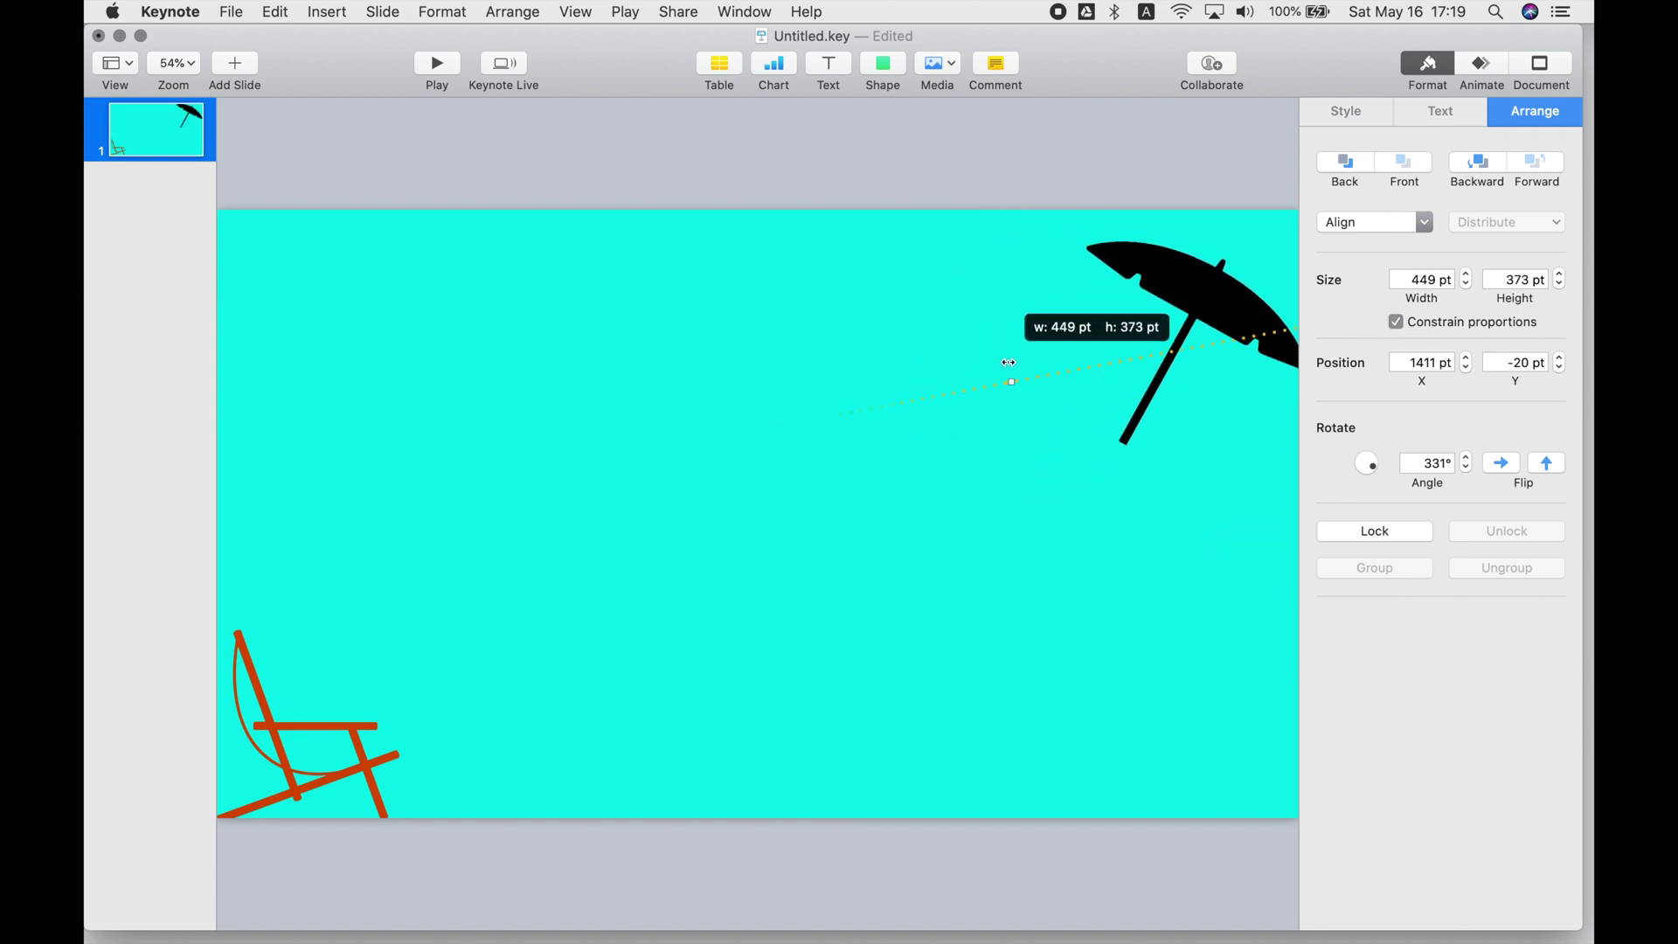
left_click_drag(1198, 293, 1211, 263)
Fill the umbrella with the burnt orange sampled from the deck chair
left_click(1361, 116)
left_click(1374, 408)
left_click(1207, 547)
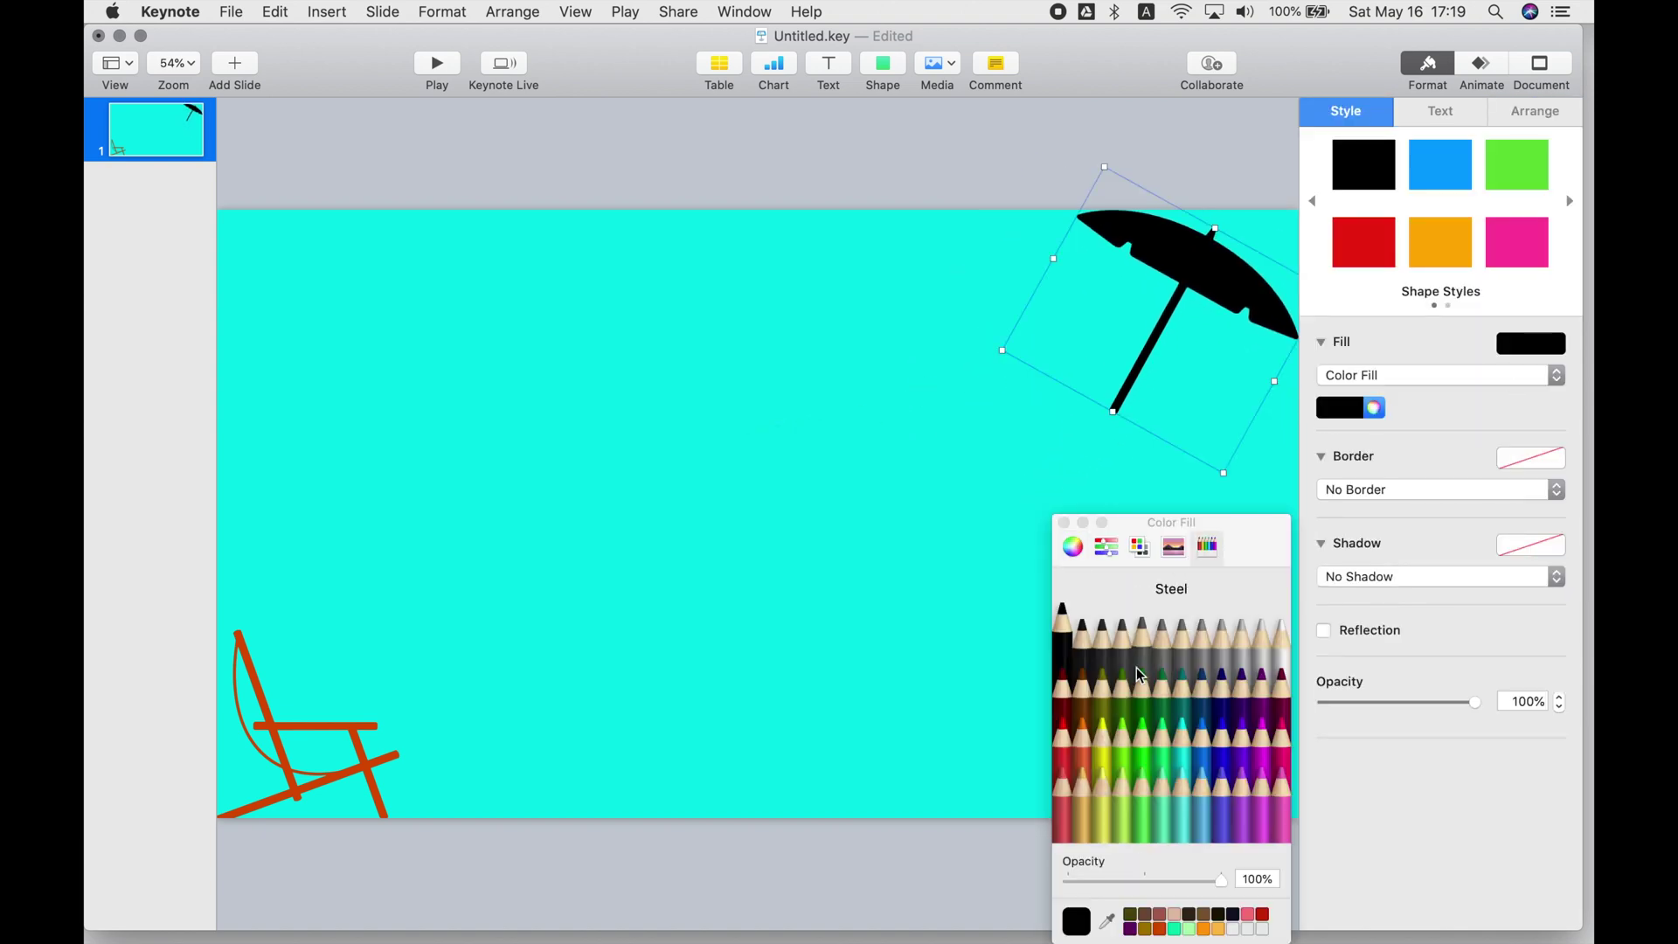
left_click(1108, 922)
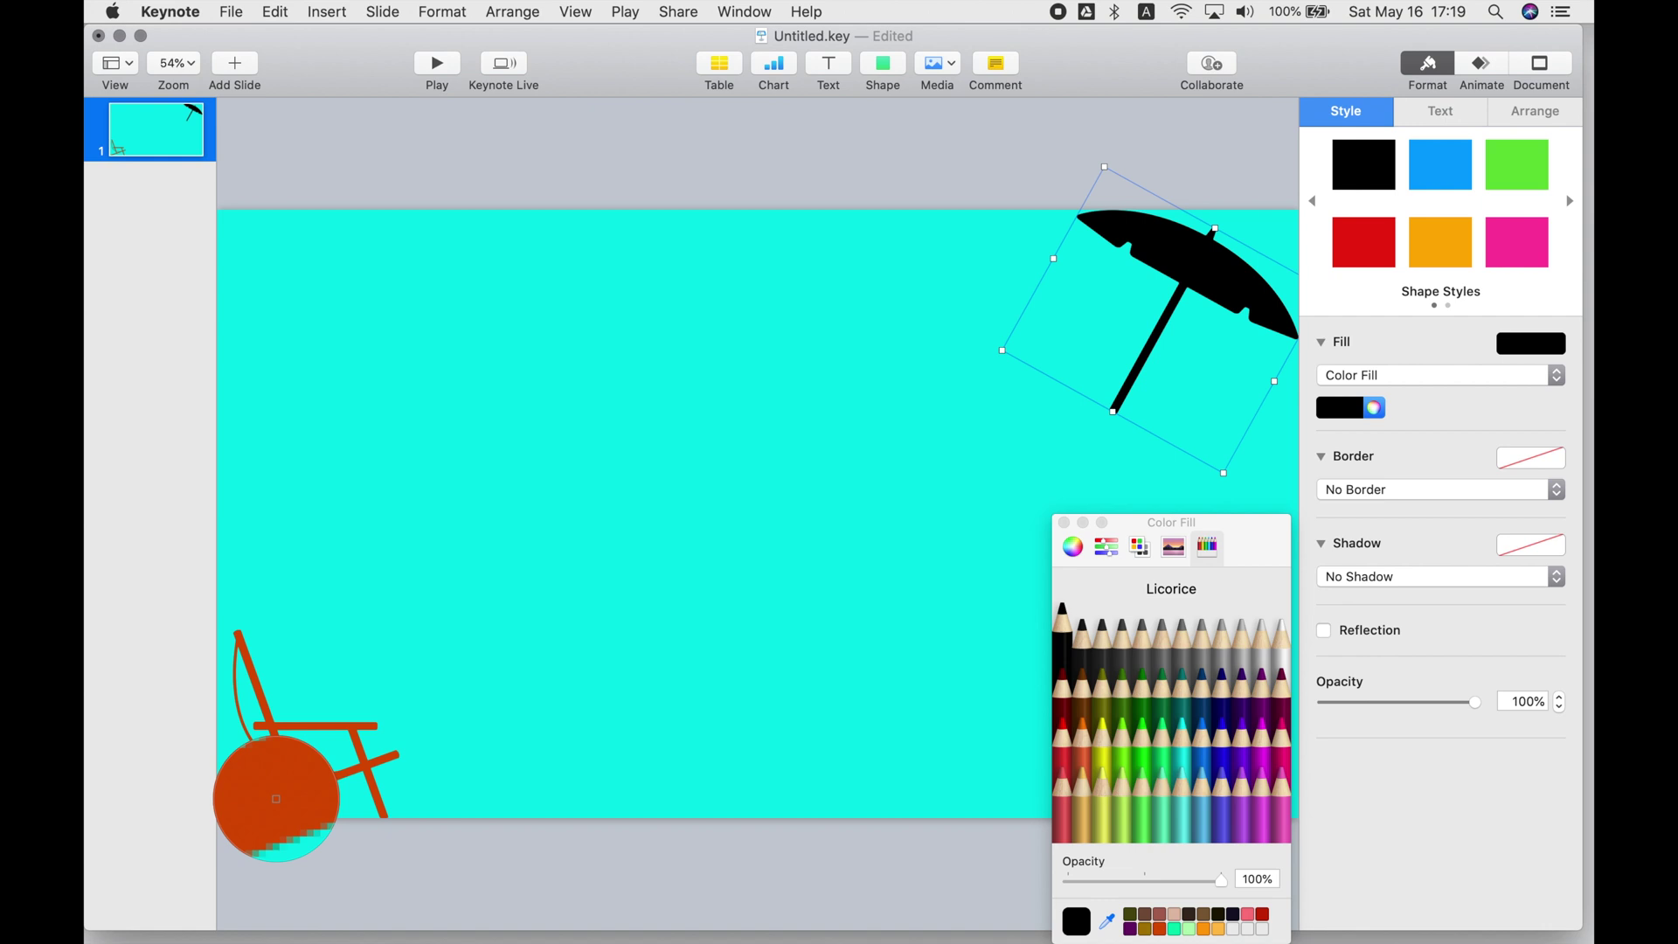
left_click(280, 797)
left_click(1064, 523)
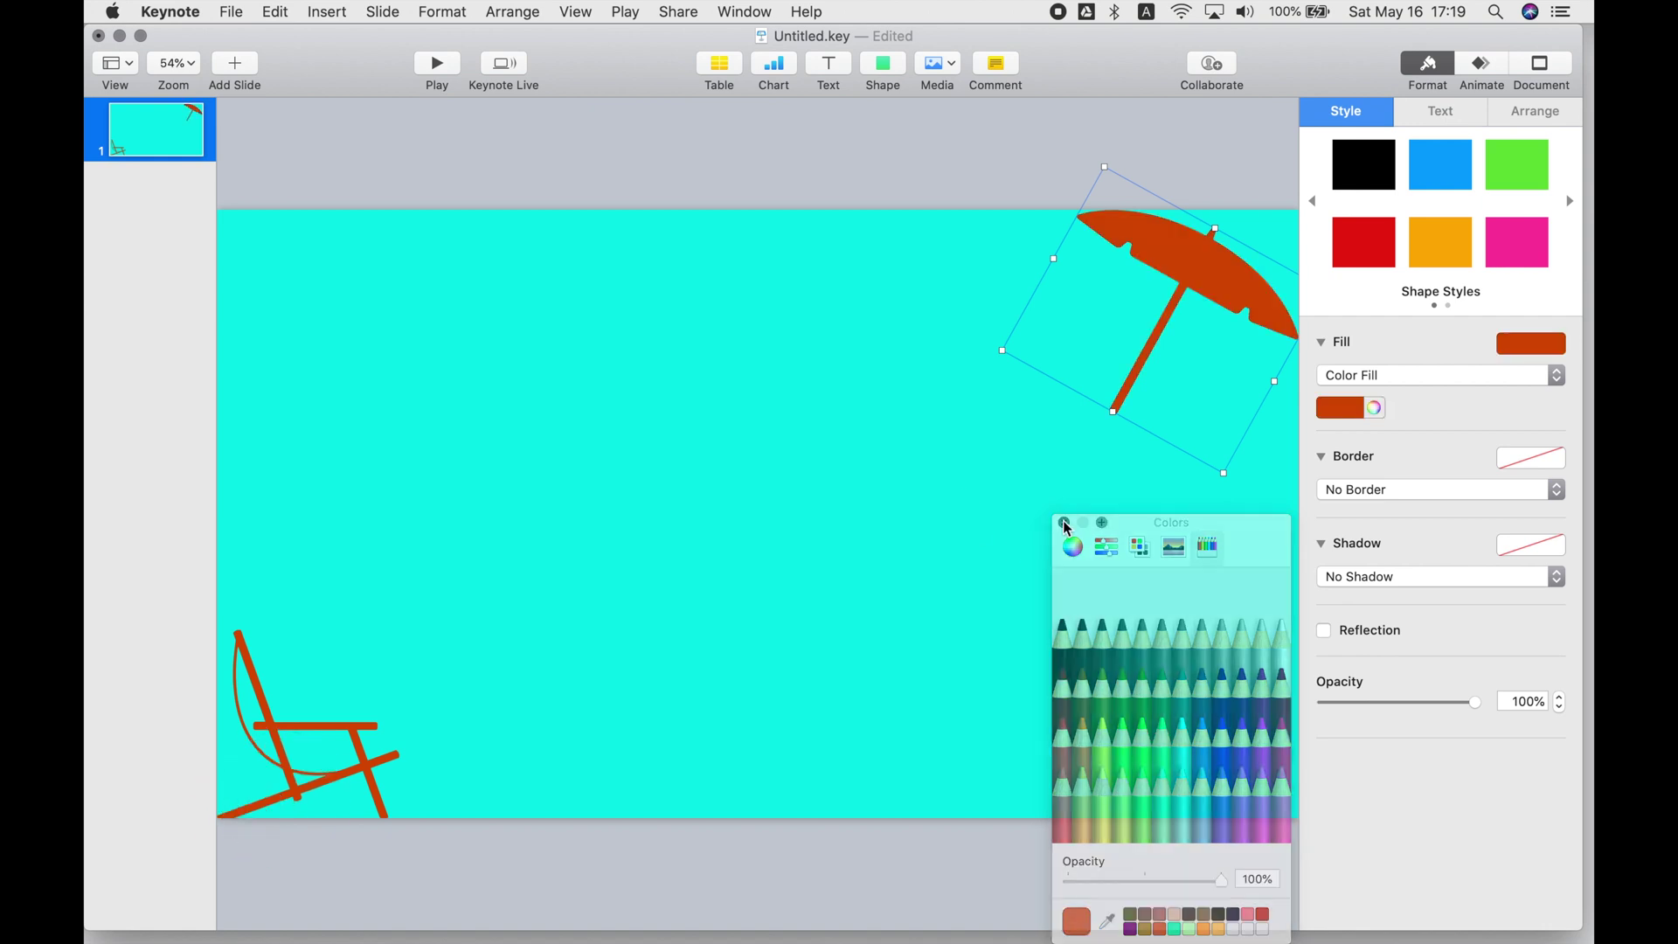
Insert the starfish shape from the Animals category in the slide's lower-right corner
scroll(942, 294, "down", 2)
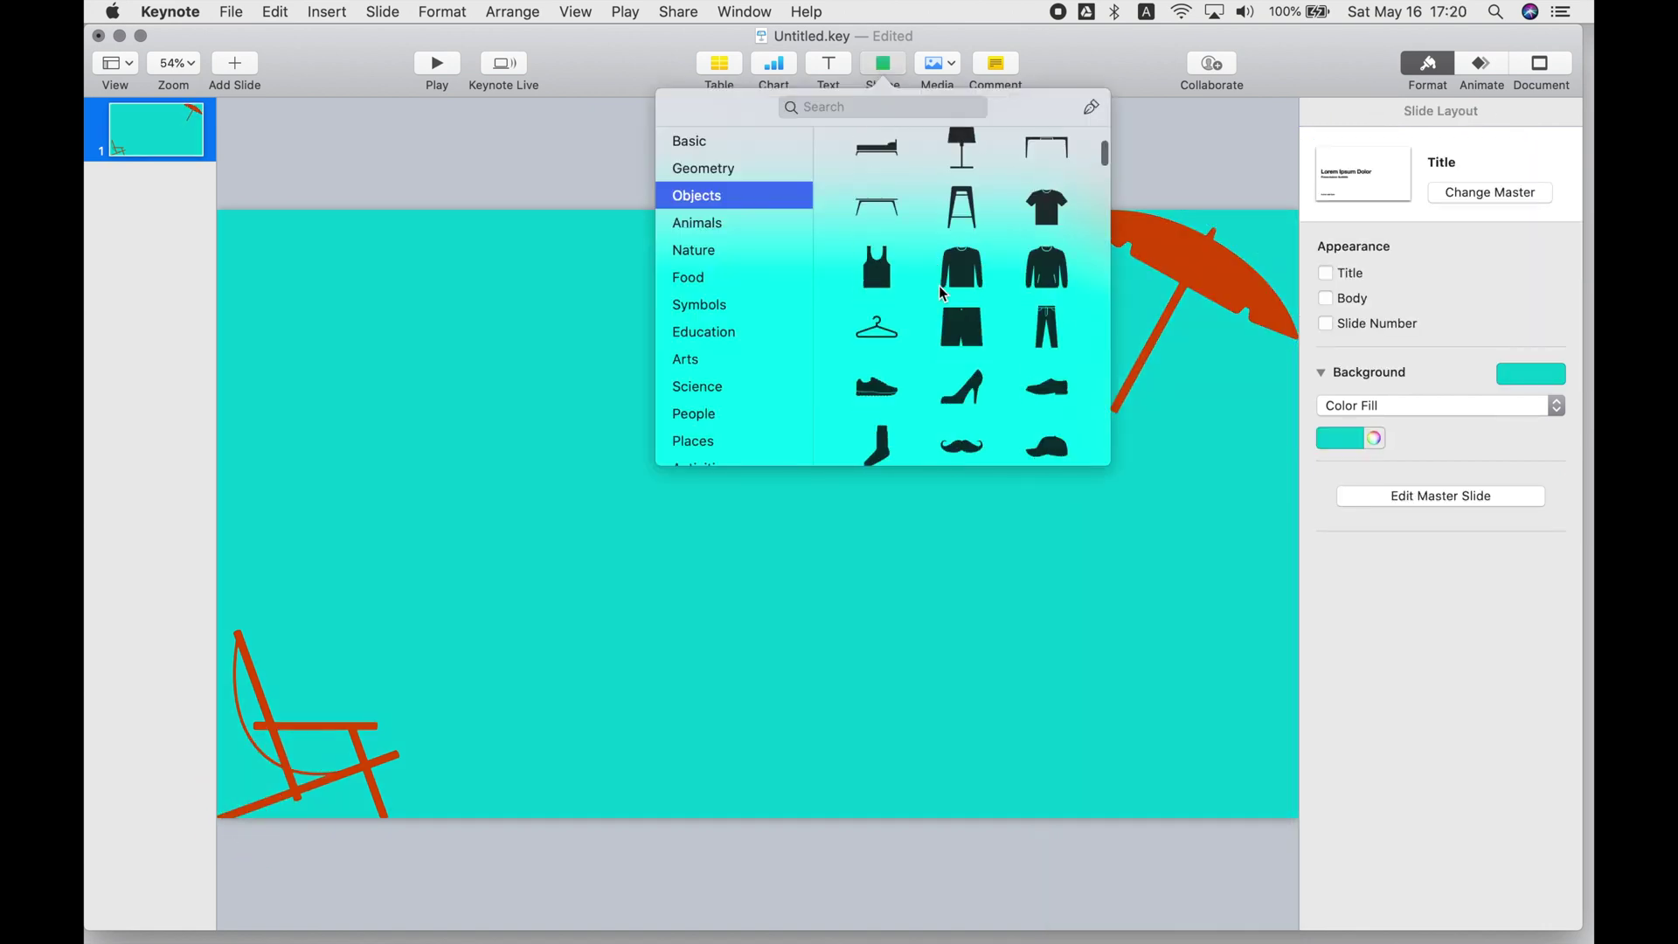
scroll(942, 293, "up", 5)
scroll(942, 294, "down", 4)
scroll(939, 285, "down", 10)
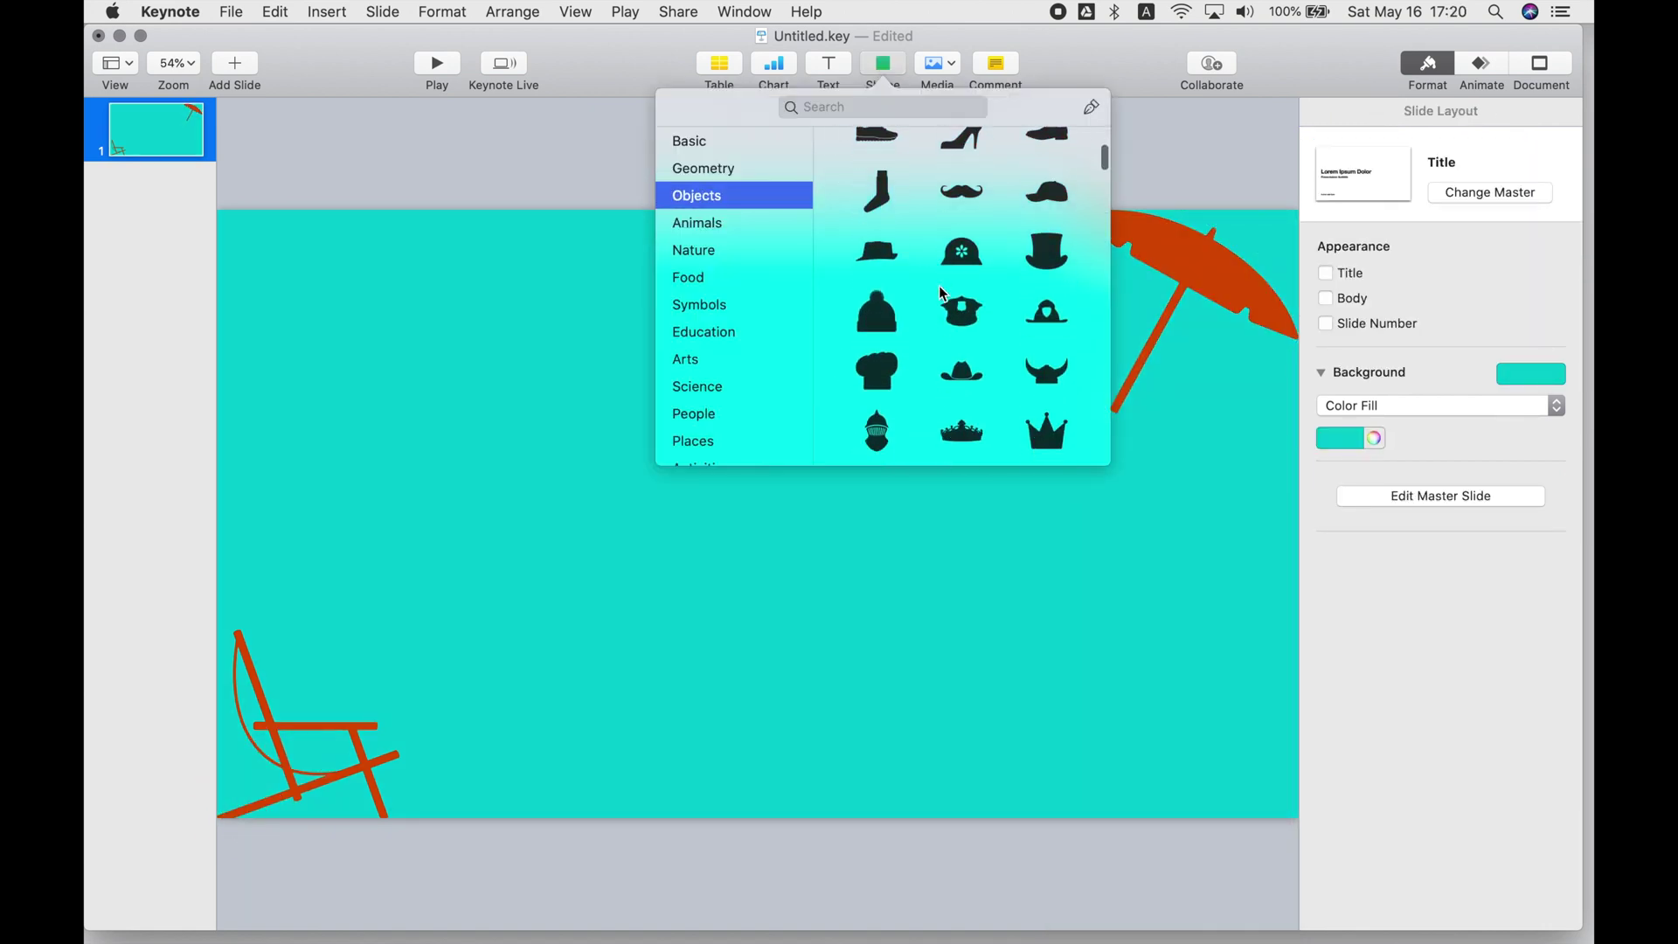
scroll(941, 290, "down", 10)
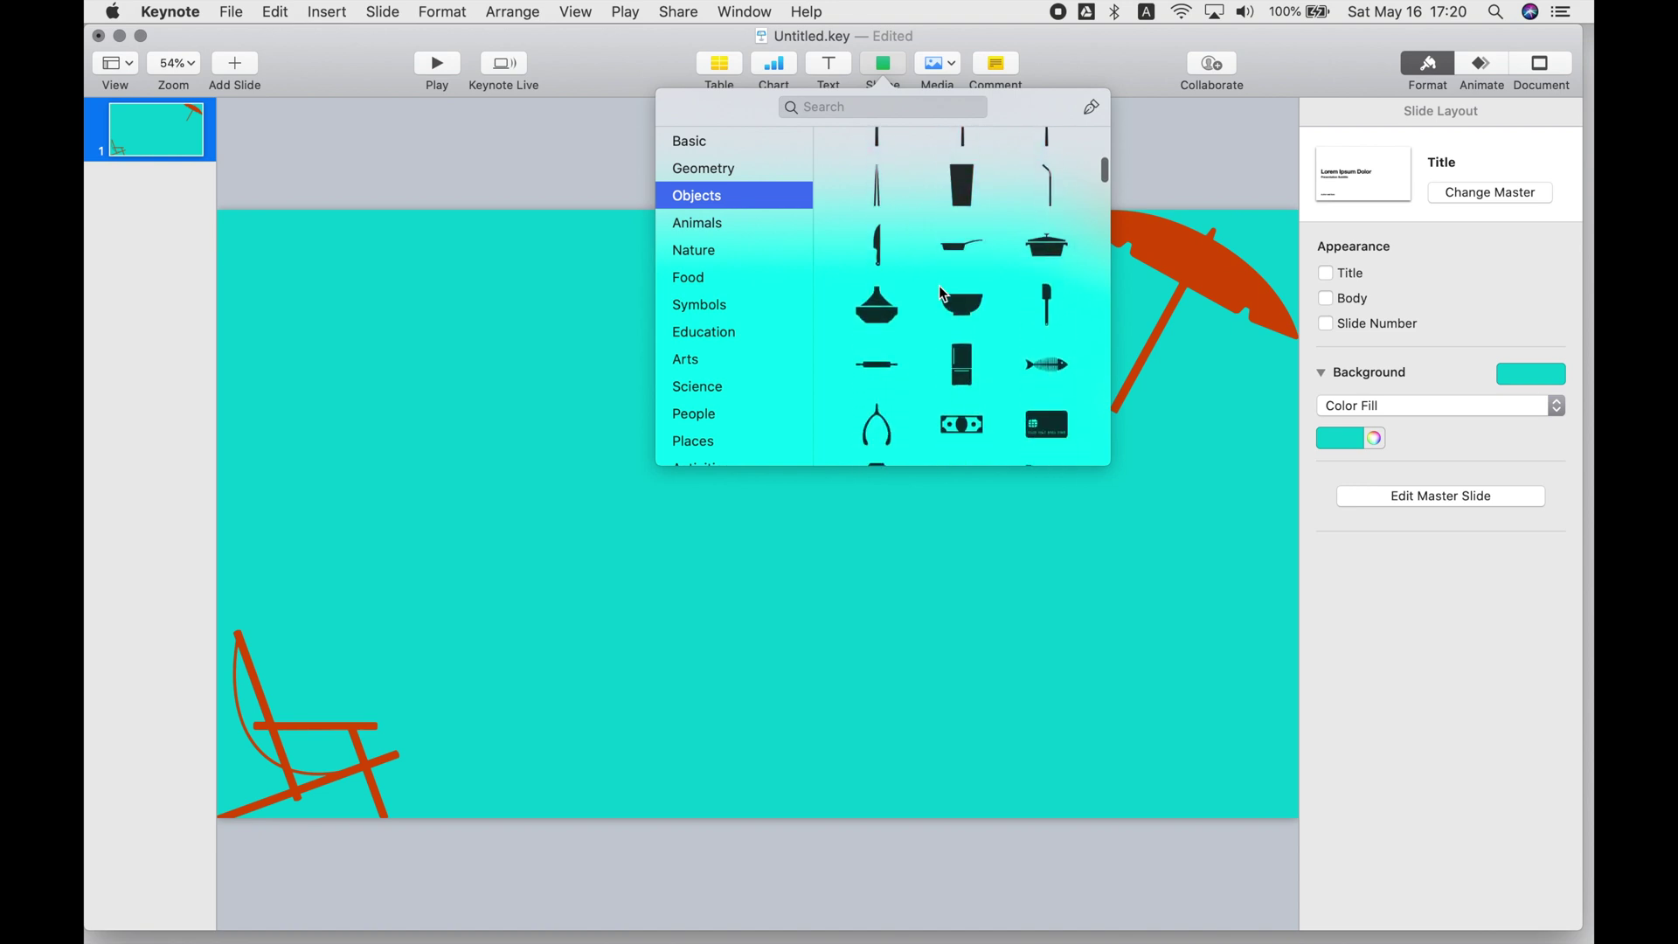
scroll(928, 383, "down", 10)
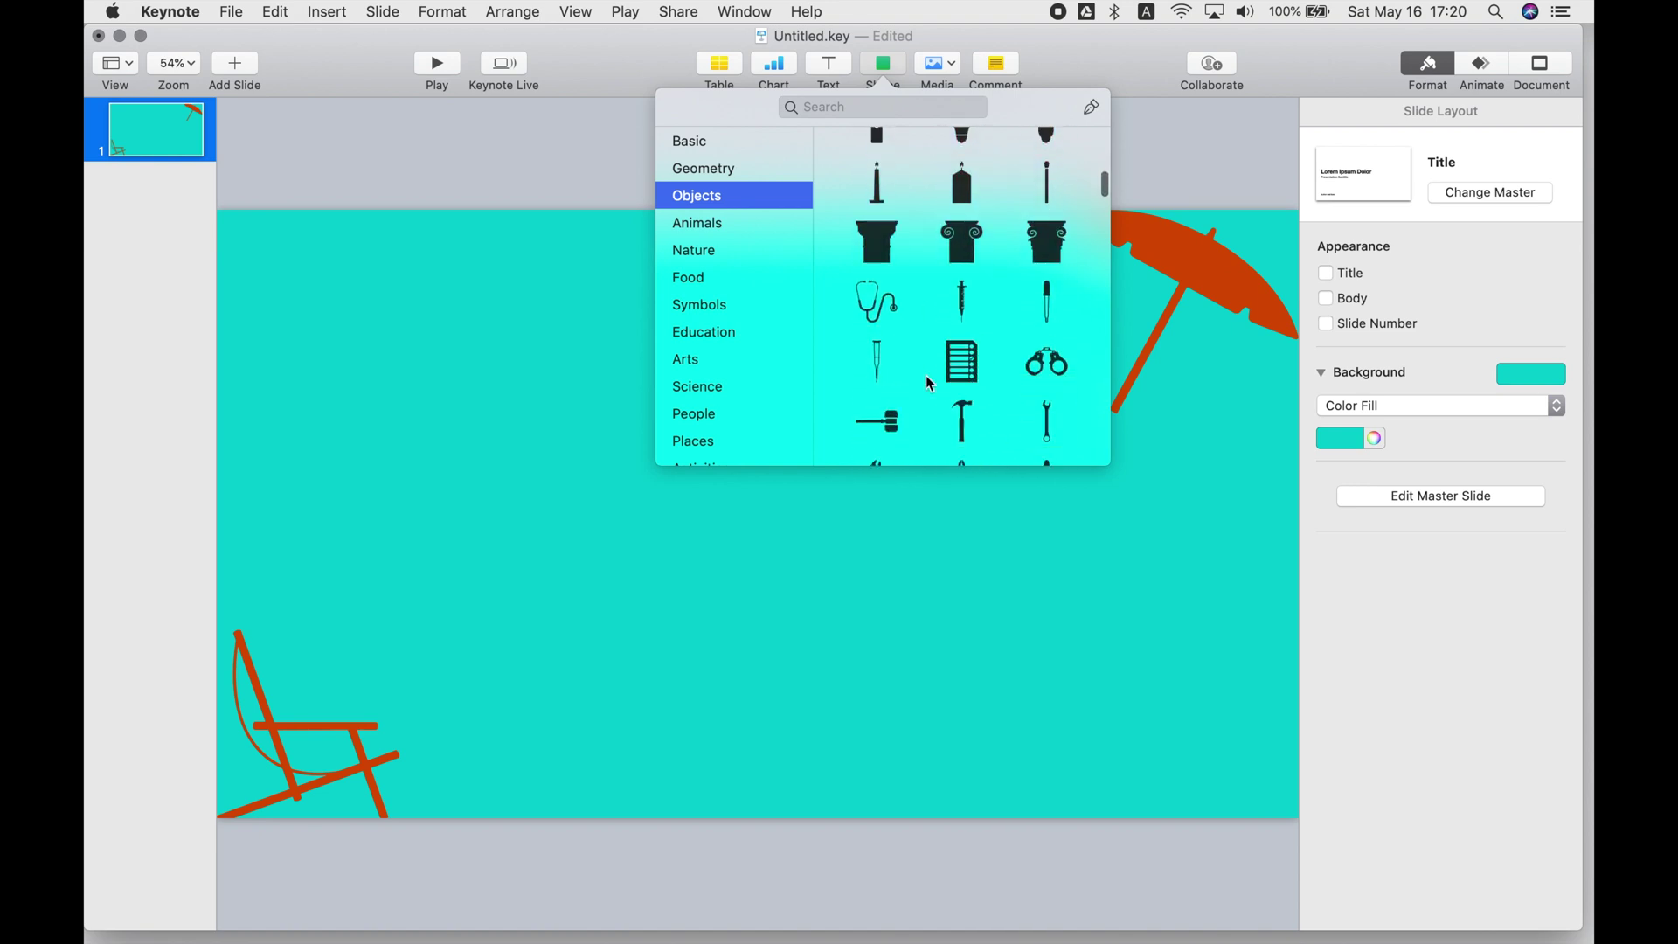
scroll(928, 382, "down", 10)
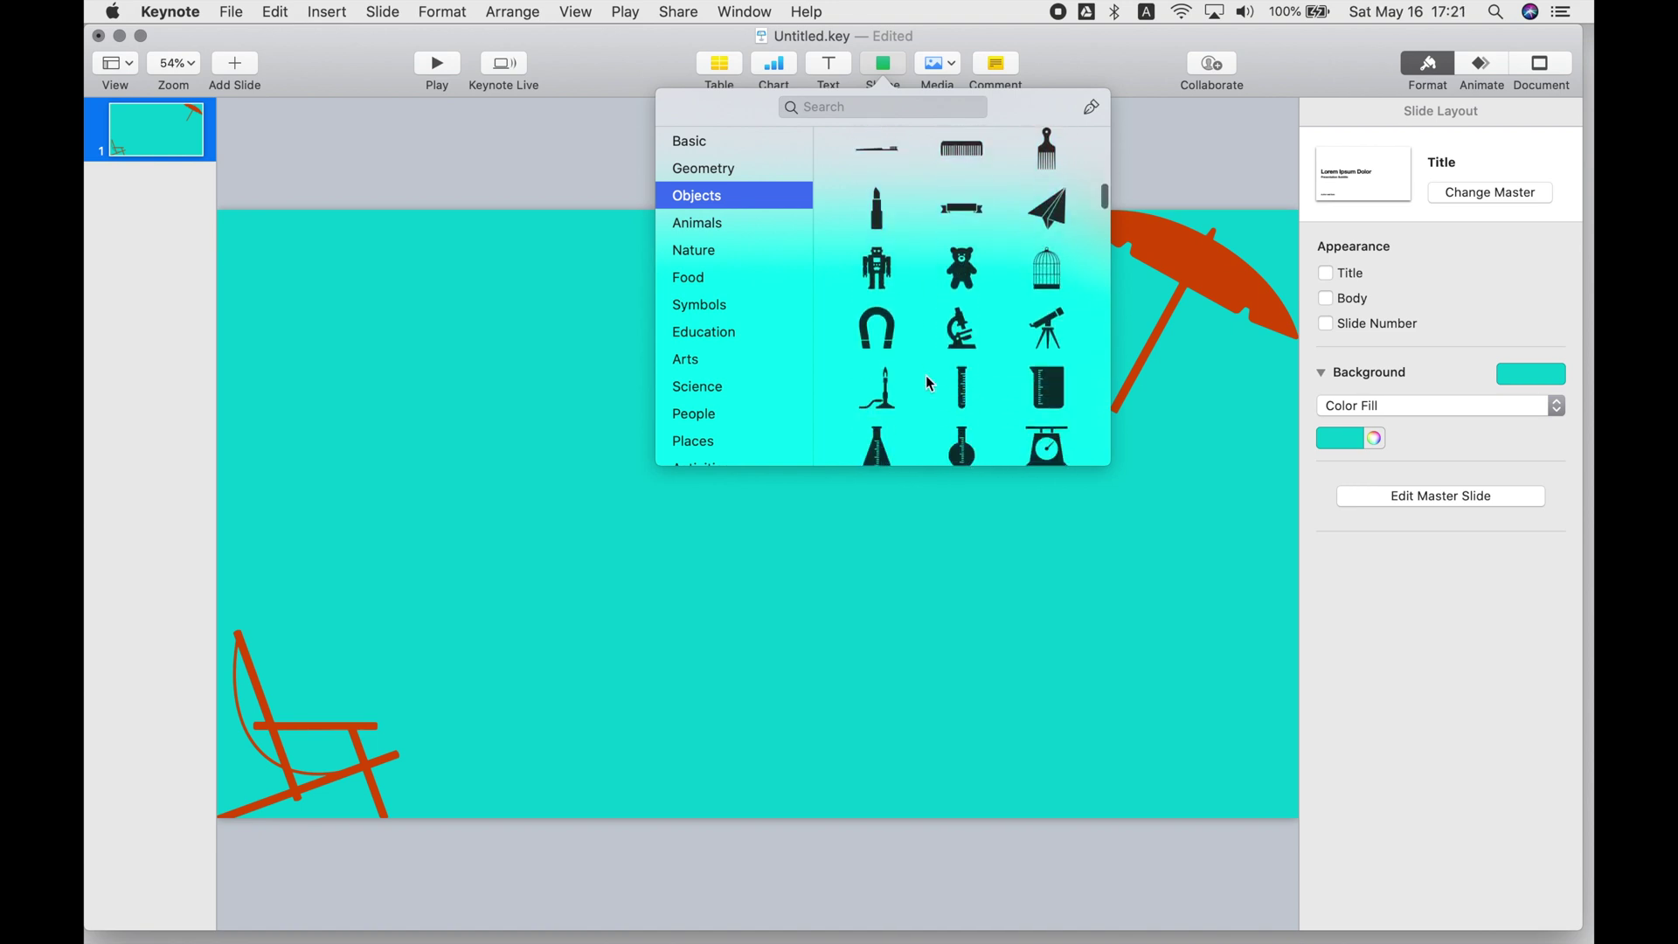
scroll(925, 375, "down", 6)
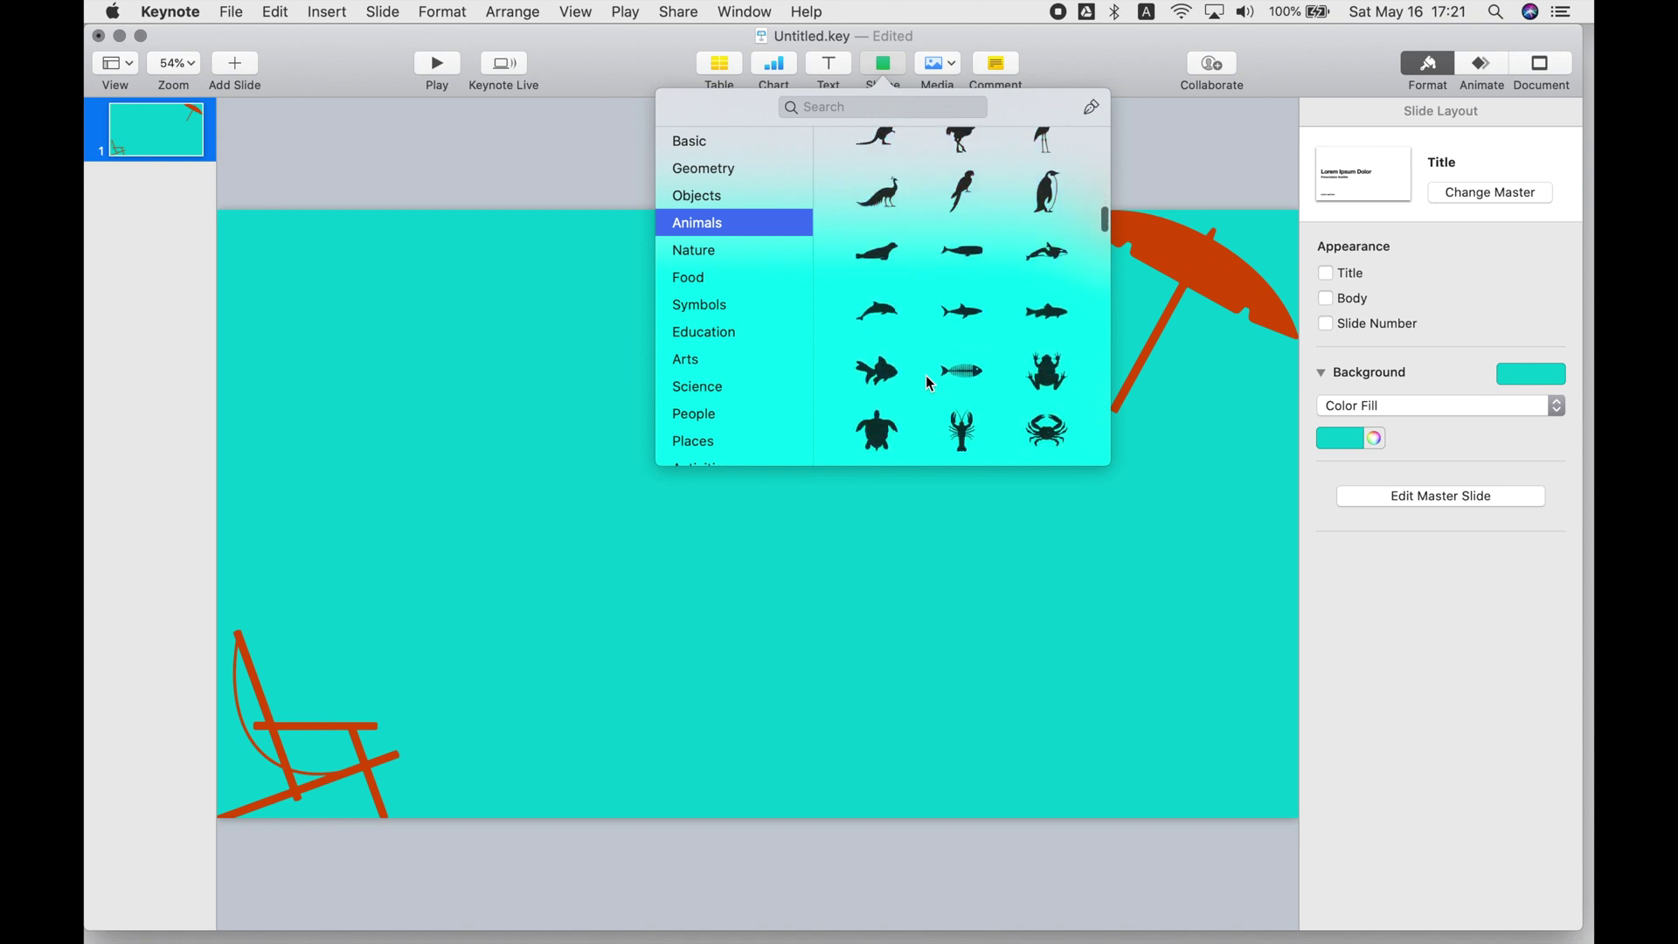
left_click_drag(958, 434, 1242, 779)
Fill the starfish with the Lemon pencil colour
left_click(1374, 408)
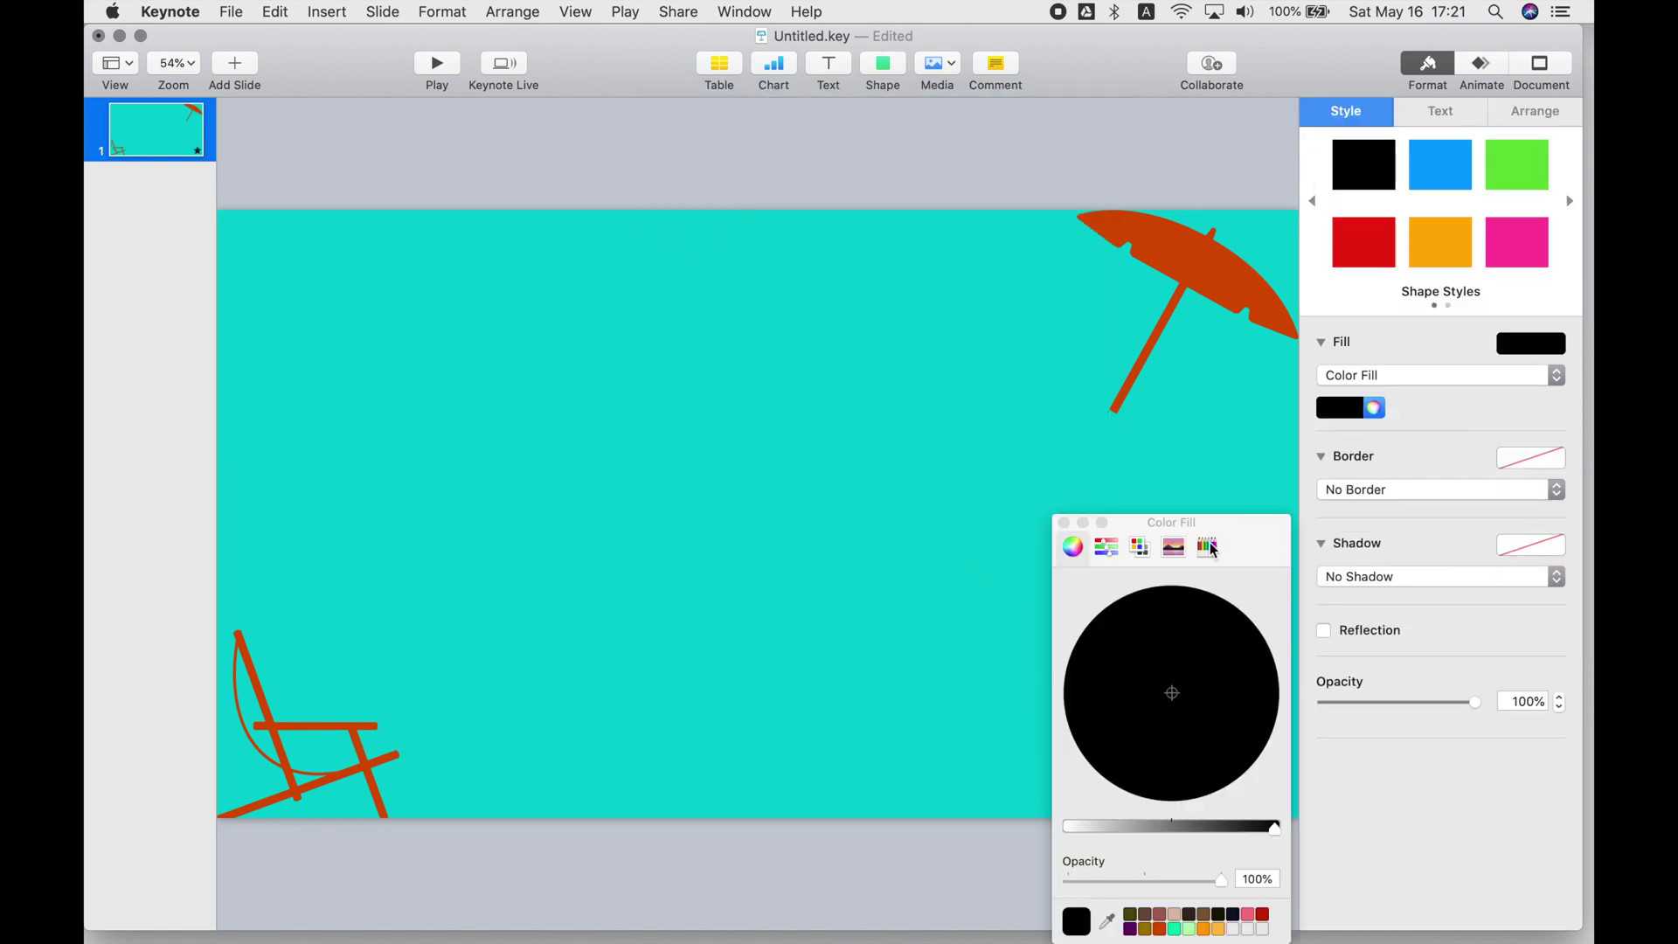
left_click(1207, 548)
left_click(1104, 724)
left_click(1064, 522)
Enlarge the starfish, fit it into the slide's lower-right corner and rotate it slightly
left_click_drag(1196, 715, 1131, 668)
left_click_drag(1196, 728, 1202, 731)
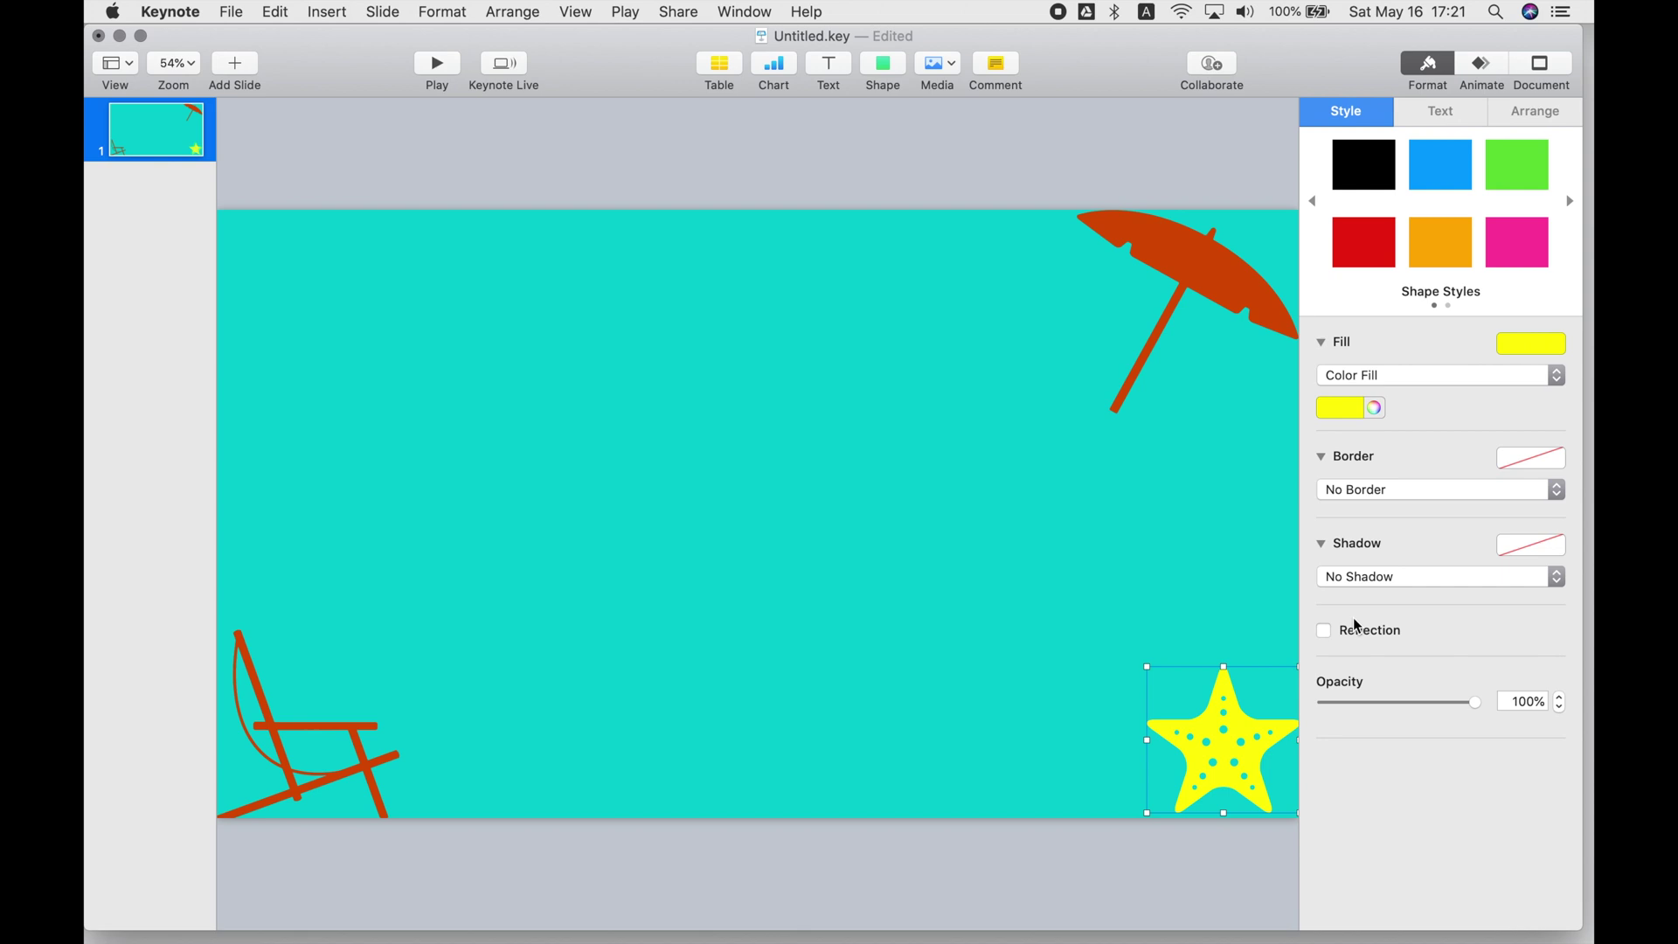
left_click(1535, 112)
left_click(1466, 457)
Adjust the starfish fill to a slightly darker yellow on the colour wheel and deselect the shape
left_click(1346, 111)
left_click(1373, 408)
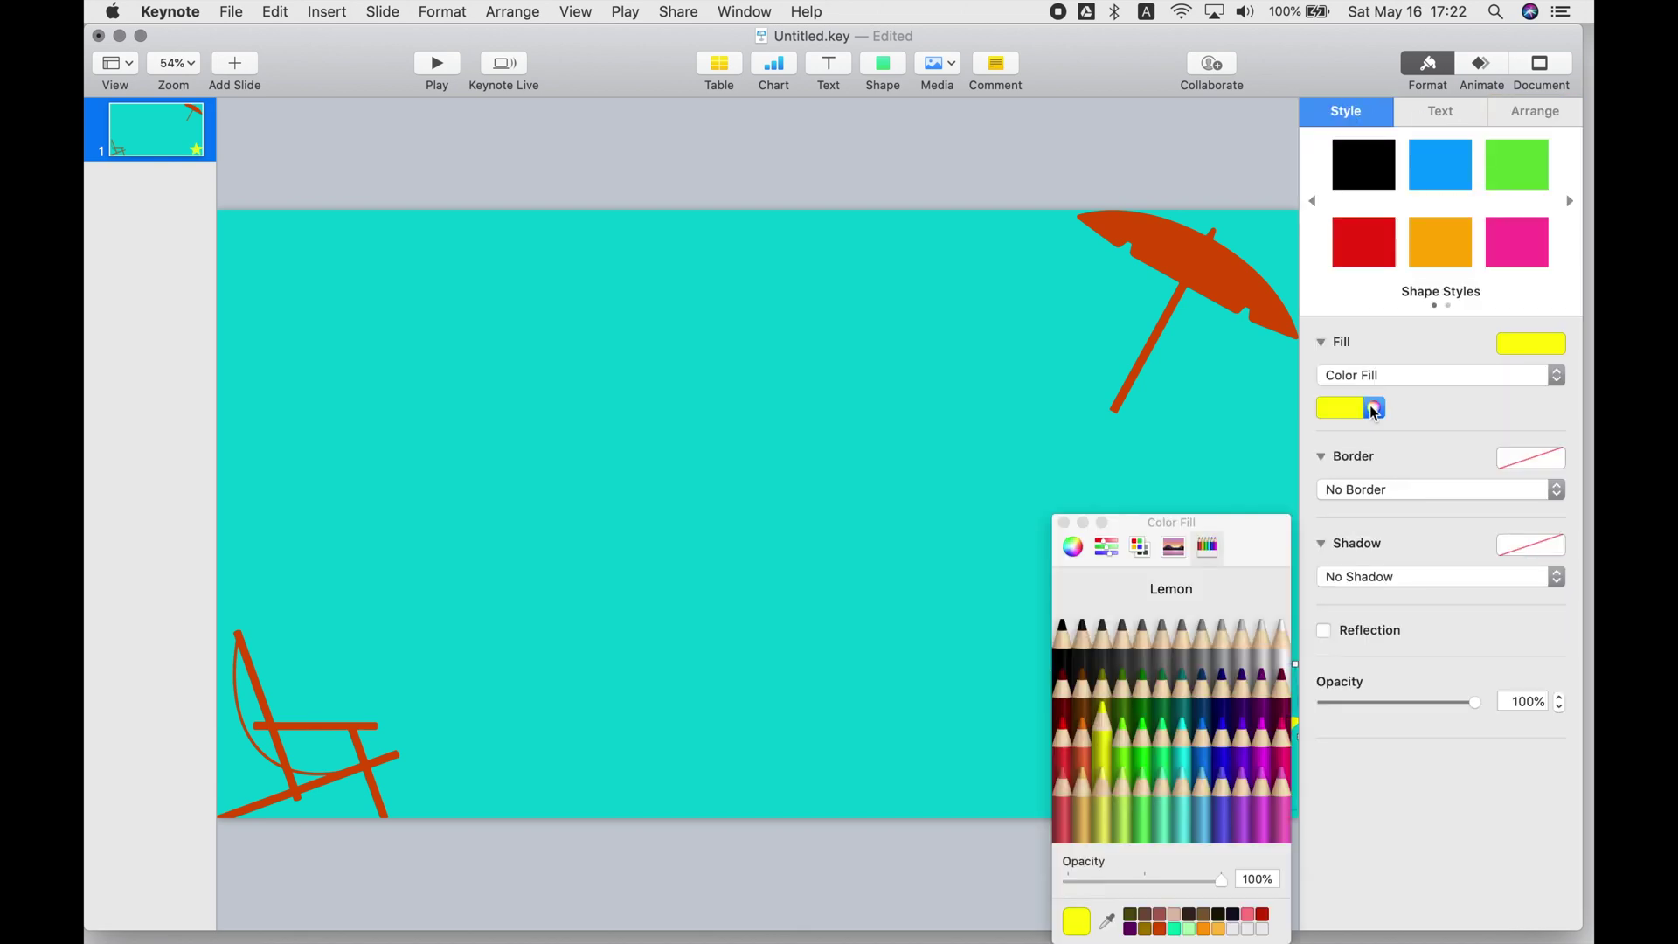
left_click(1072, 547)
left_click_drag(1204, 625, 1211, 638)
left_click(1060, 524)
left_click(846, 619)
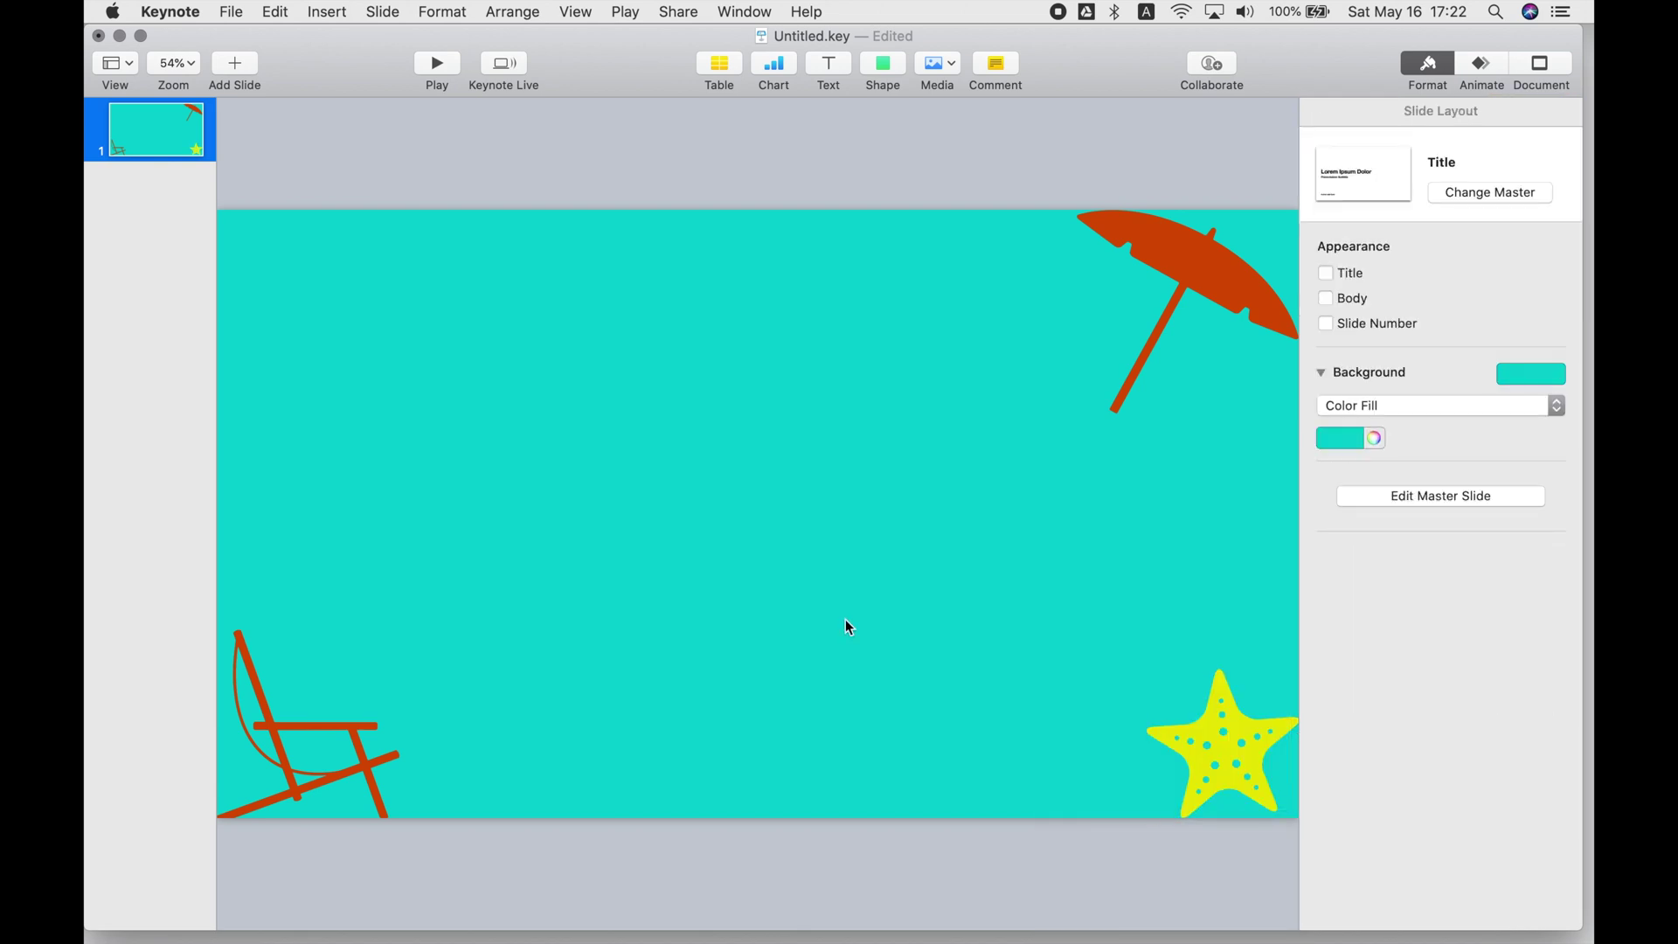
Insert the sun shape from the Nature category and place it in the slide's upper-left corner
left_click(883, 63)
scroll(906, 395, "down", 12)
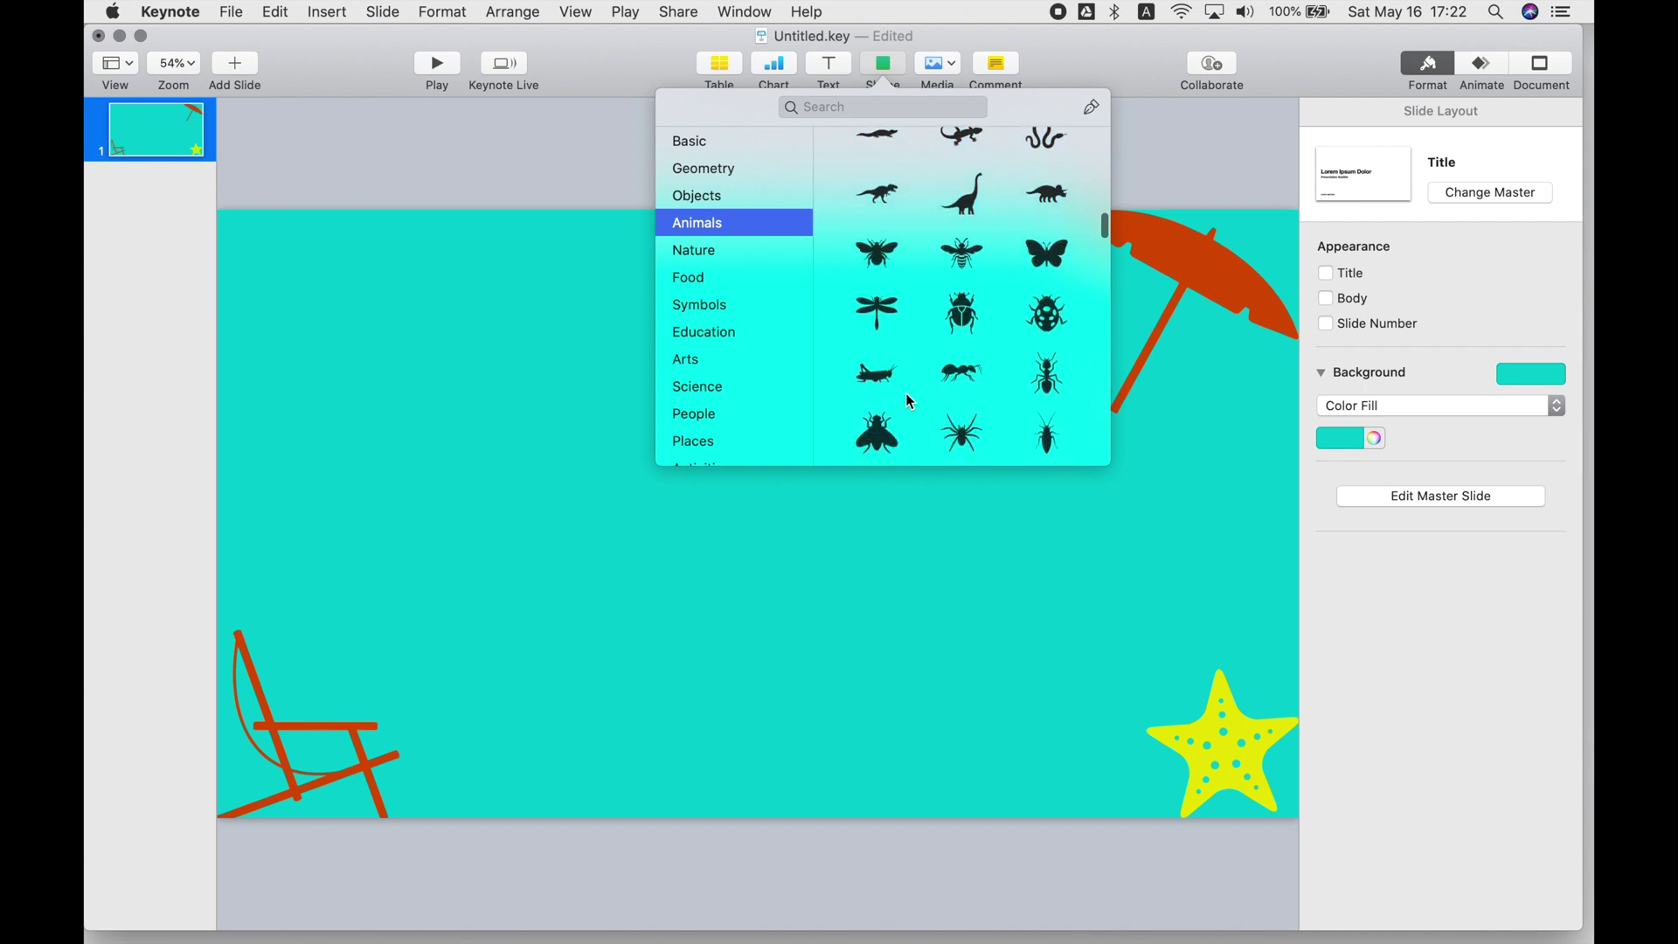
left_click(876, 283)
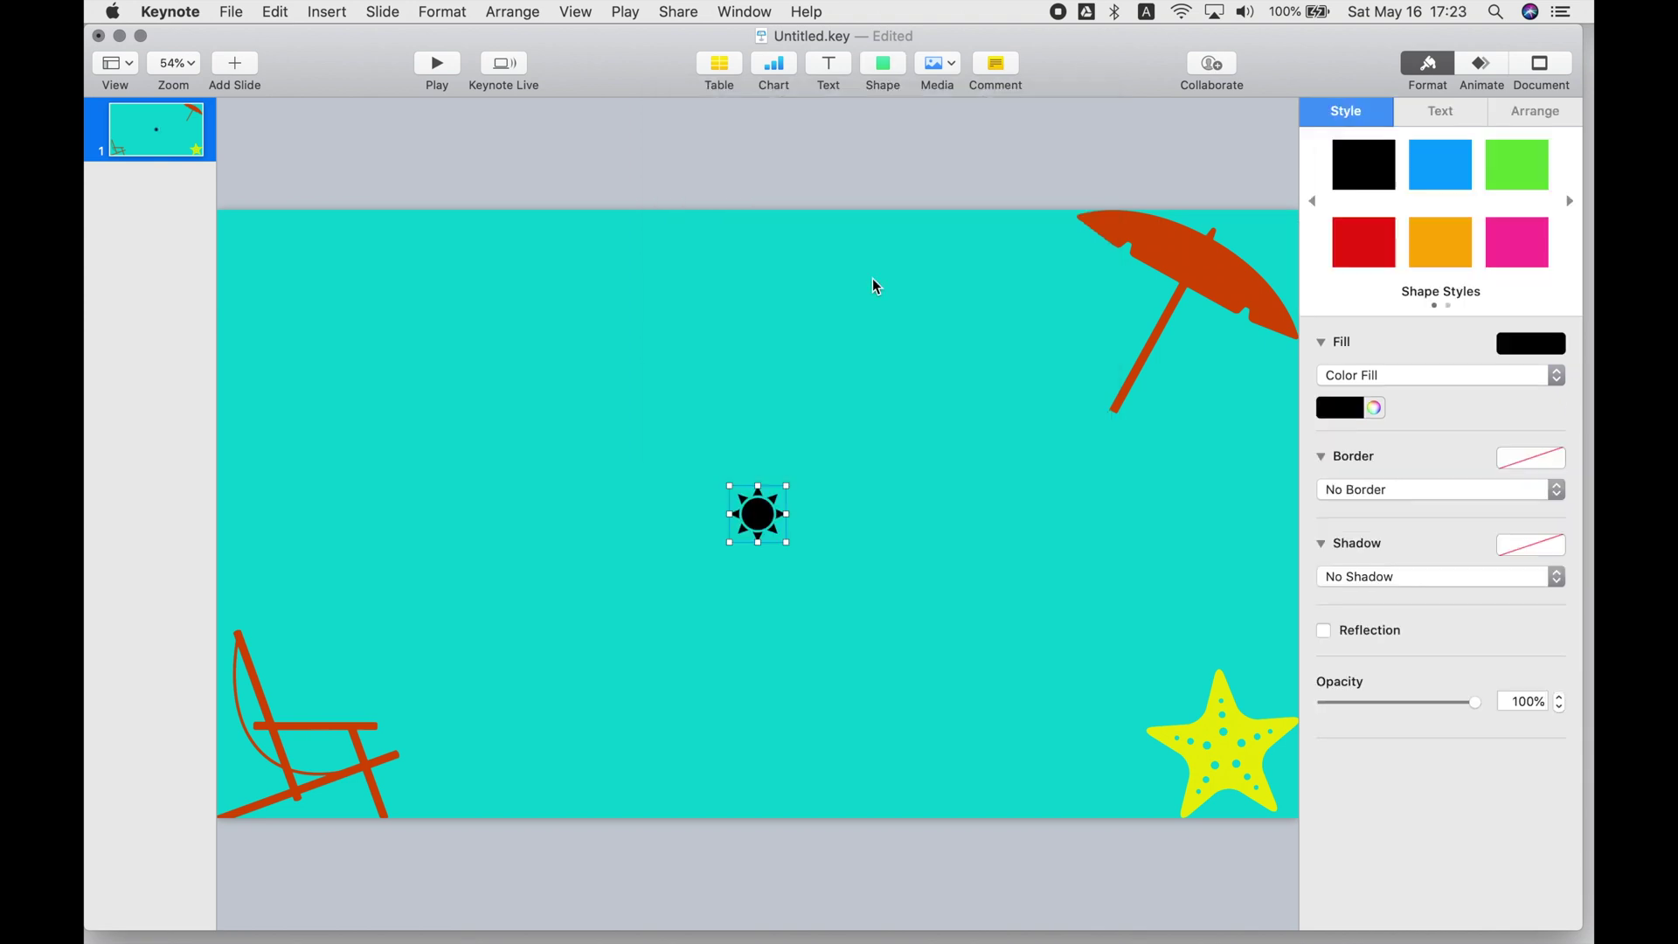
left_click_drag(757, 513, 245, 238)
Fill the sun with the yellow sampled from the starfish and save that yellow as a colour swatch
left_click(1374, 407)
left_click_drag(1123, 527, 1351, 222)
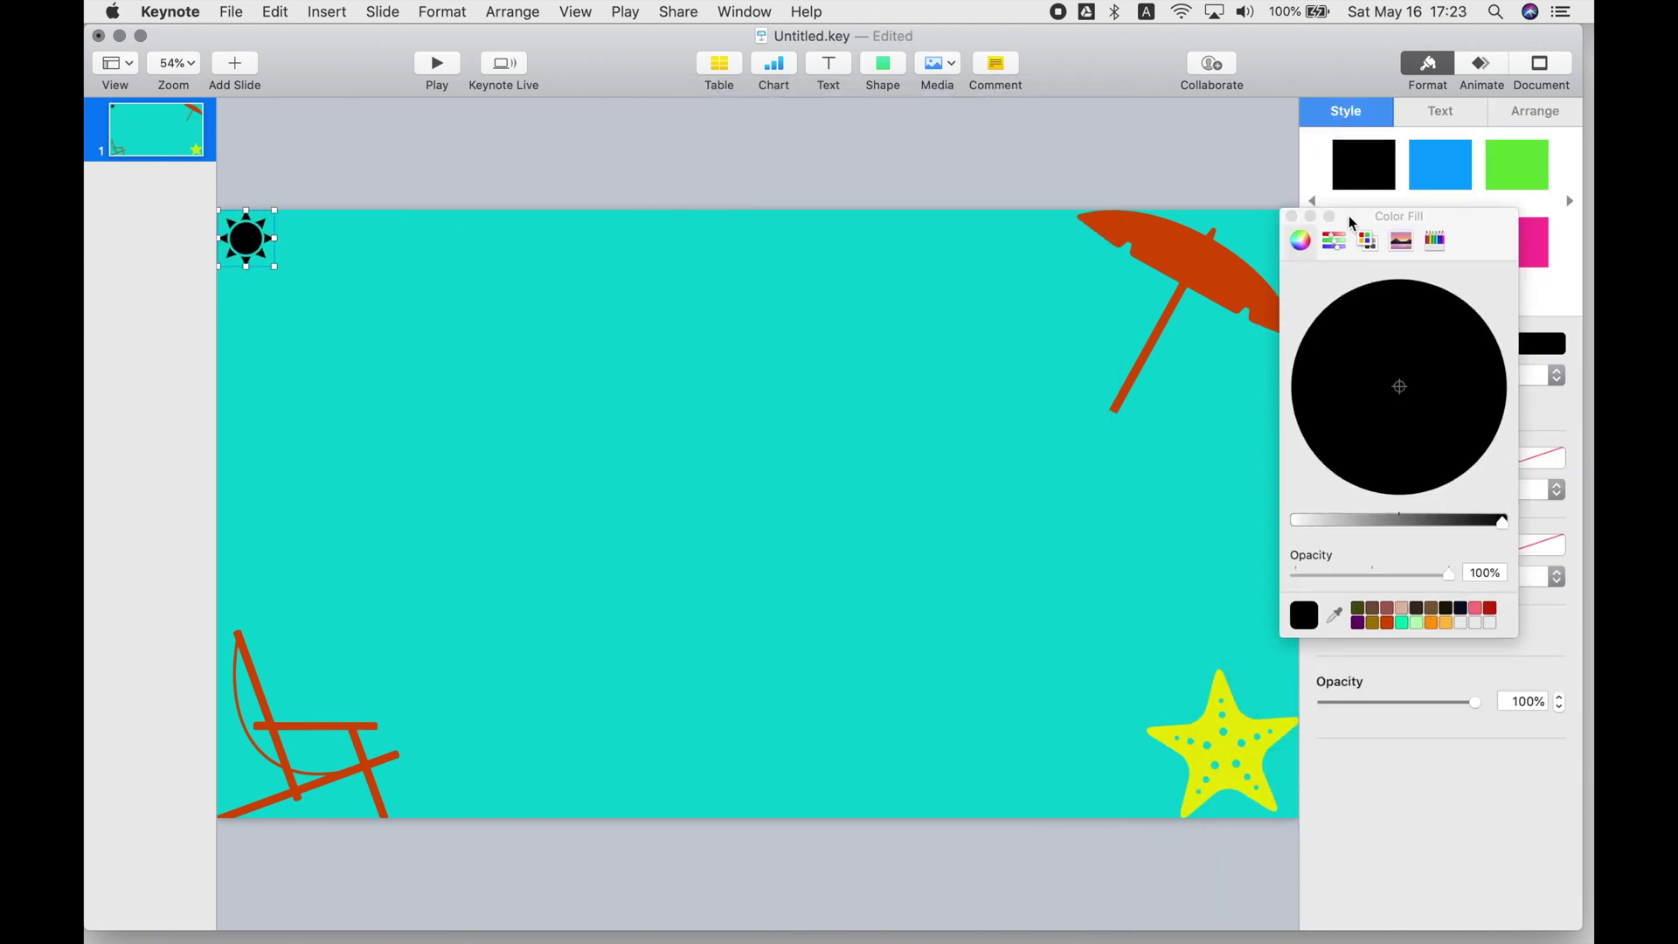
left_click(1333, 615)
left_click(1229, 775)
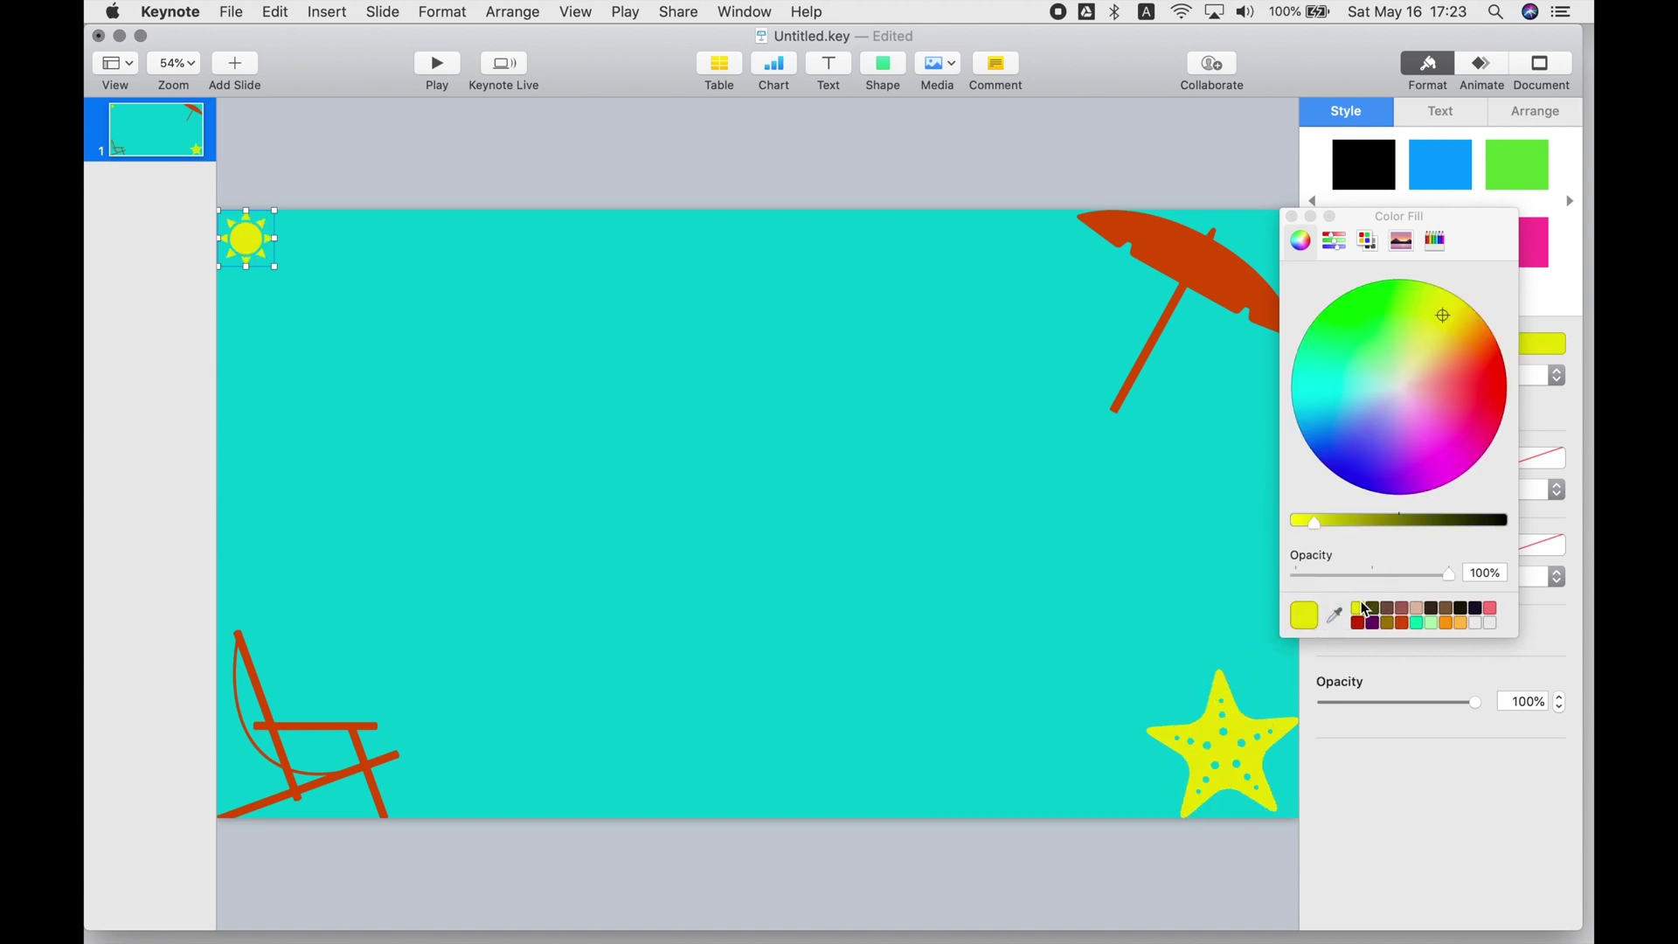
Save the umbrella's orange-red fill as a custom colour swatch
left_click(1216, 260)
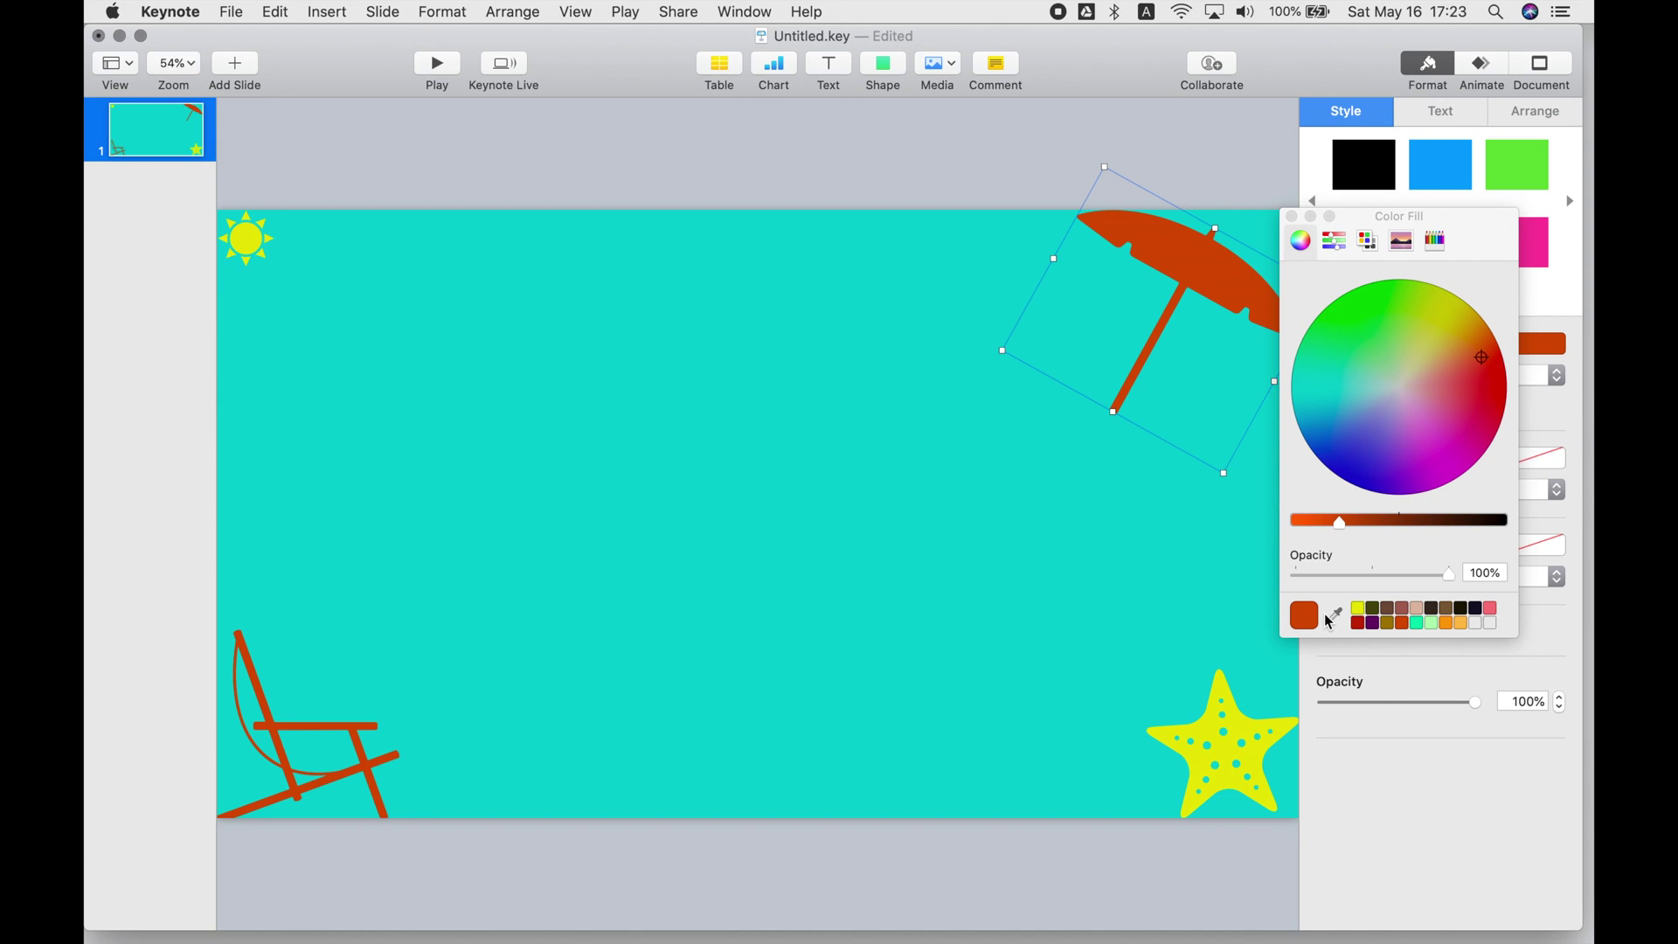
left_click_drag(1310, 617, 1355, 609)
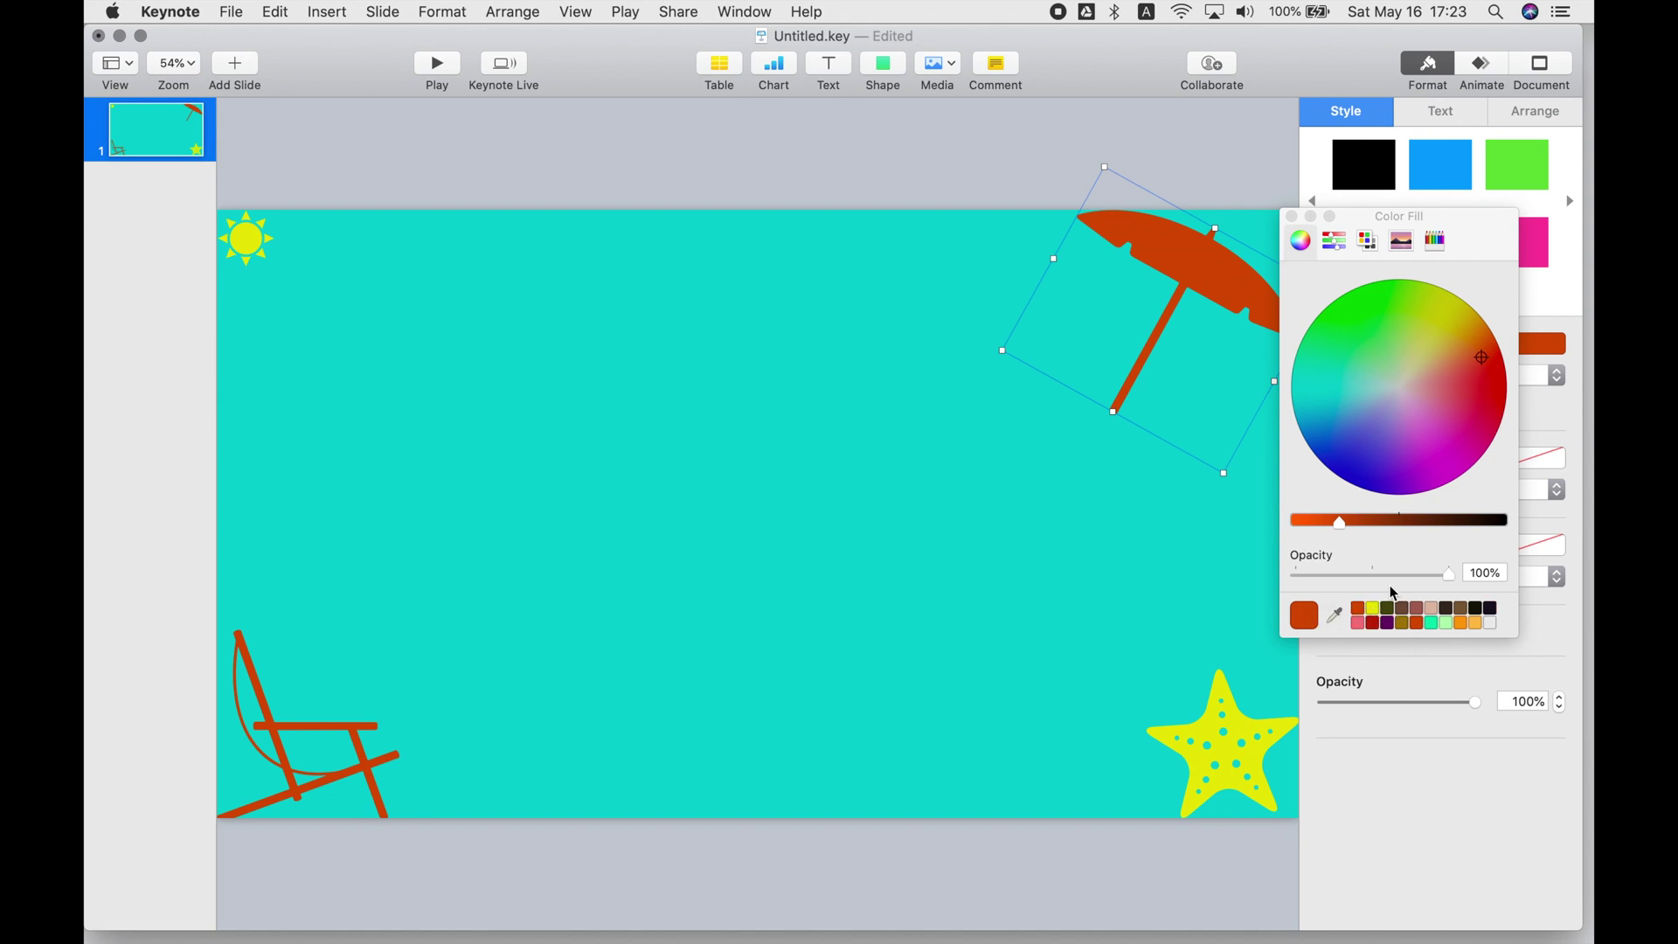
left_click(1292, 218)
Enlarge the sun to roughly three times its size, keeping it in the slide's upper-left corner
left_click(580, 386)
left_click(262, 264)
left_click_drag(273, 266, 379, 364)
Insert the wavy water lines shape and place it along the slide's lower edge beside the deck chair
left_click(882, 63)
scroll(948, 286, "down", 8)
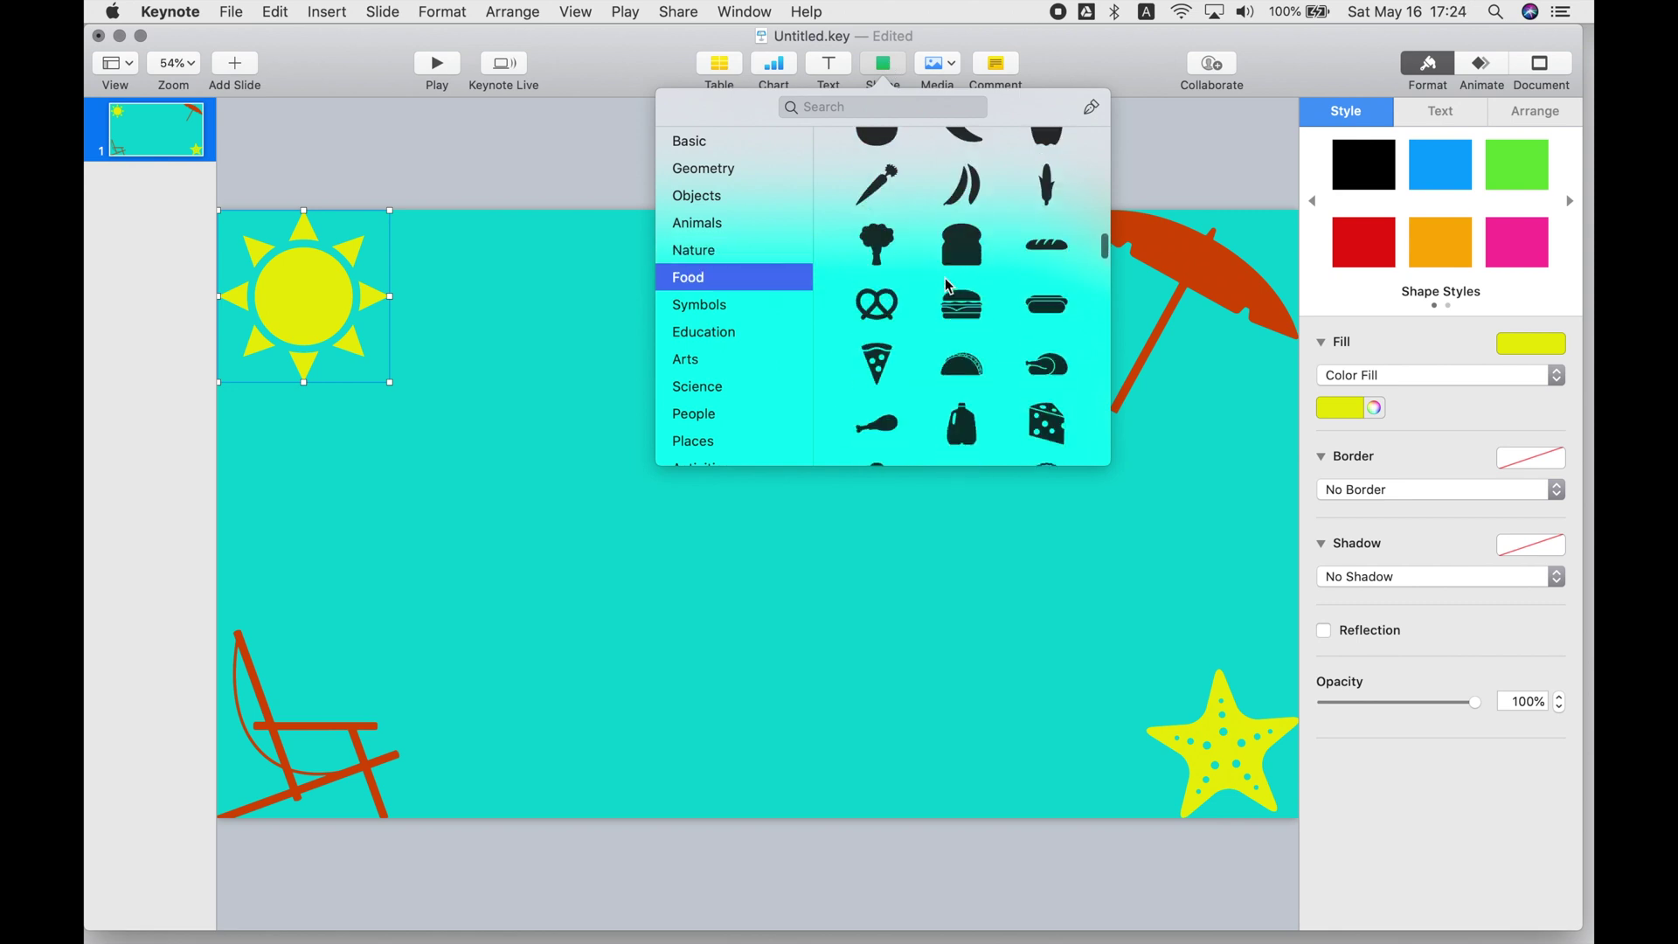
scroll(948, 286, "down", 10)
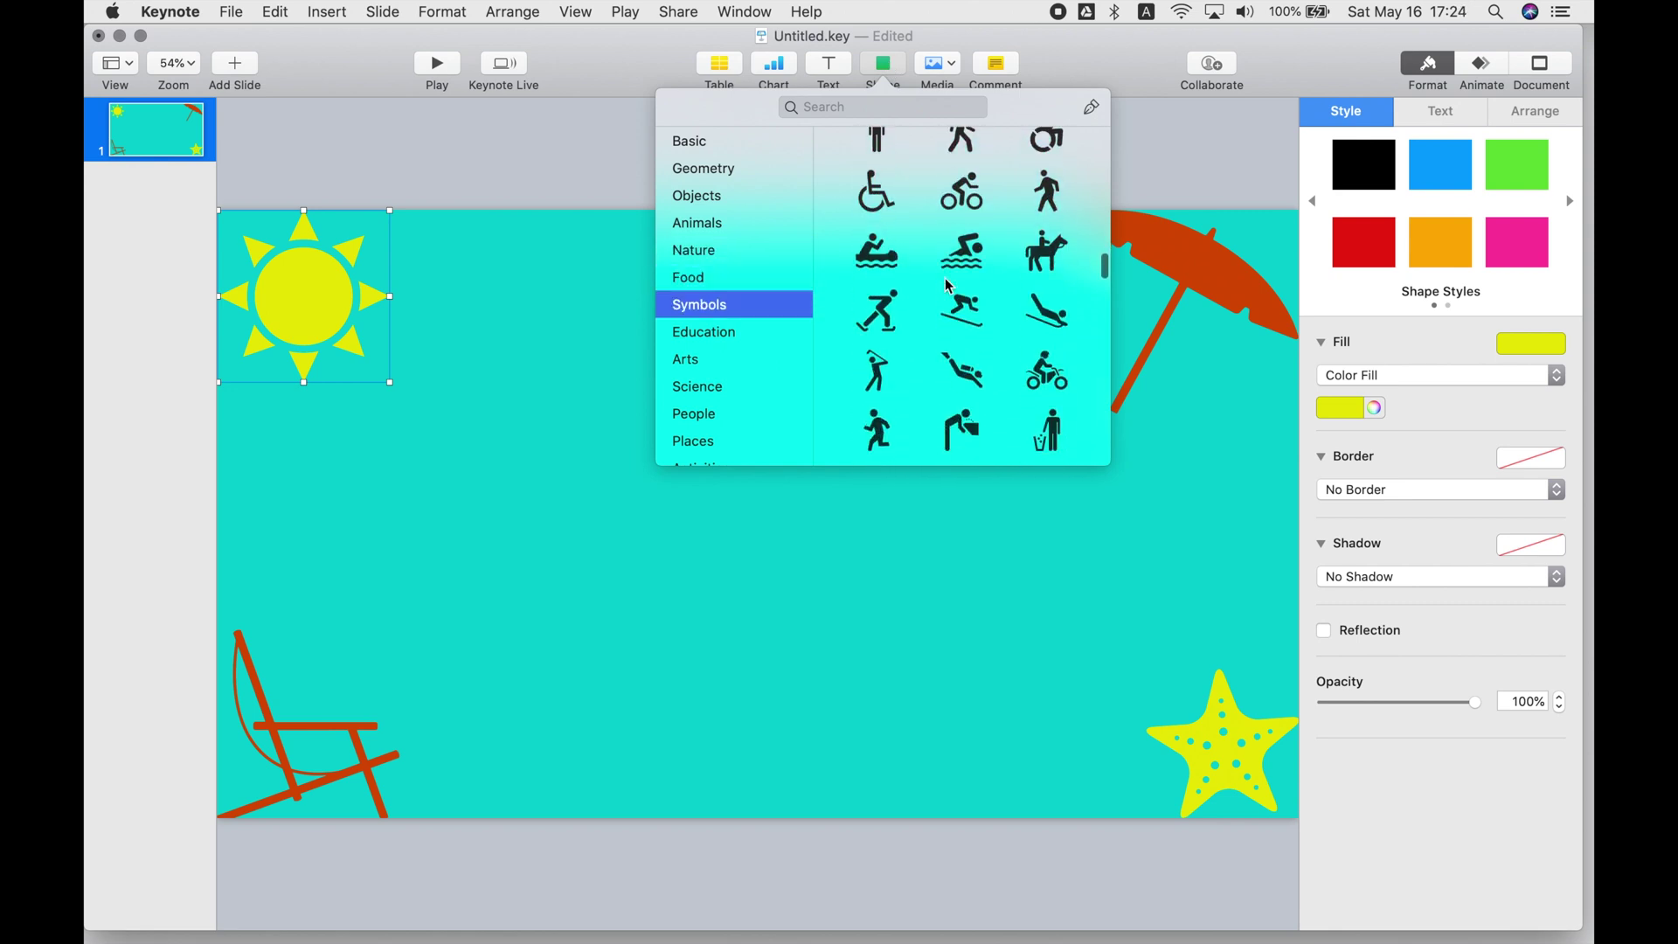
left_click(1046, 310)
left_click_drag(752, 516, 633, 747)
Fill the waves with the Snow pencil colour
left_click(1373, 408)
left_click(1509, 340)
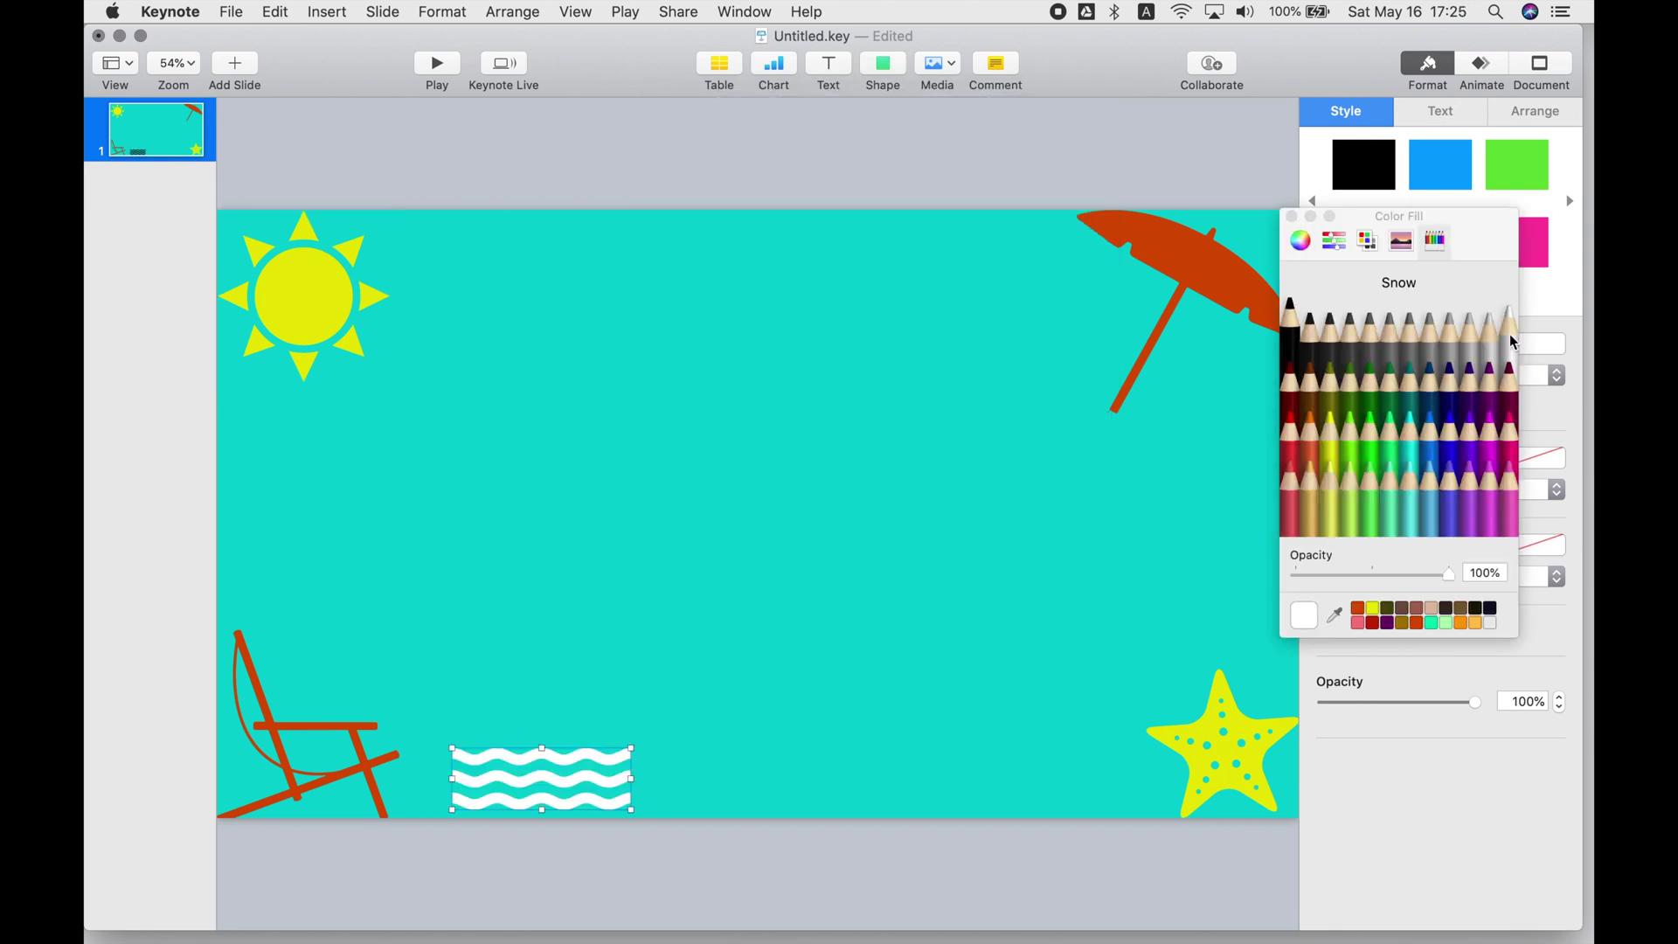
left_click(1292, 218)
Duplicate the waves and line the copies up end to end across the full width of the slide's lower edge
left_click_drag(520, 805, 697, 805)
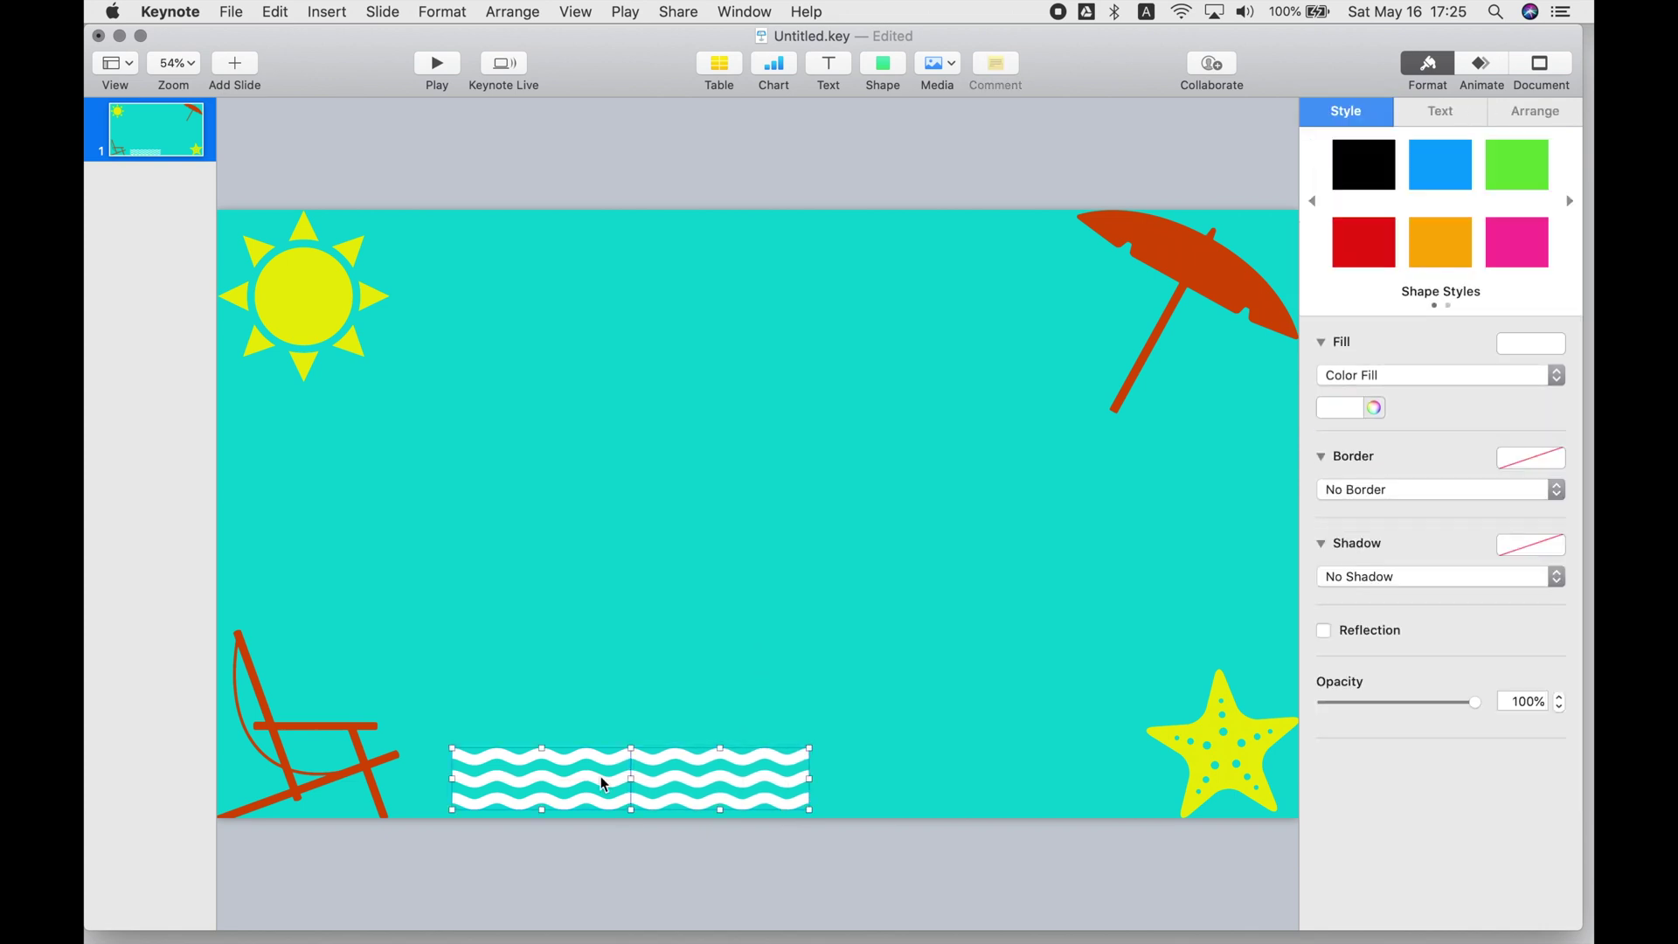
left_click_drag(600, 783, 295, 783)
key("super+d")
key("super+d")
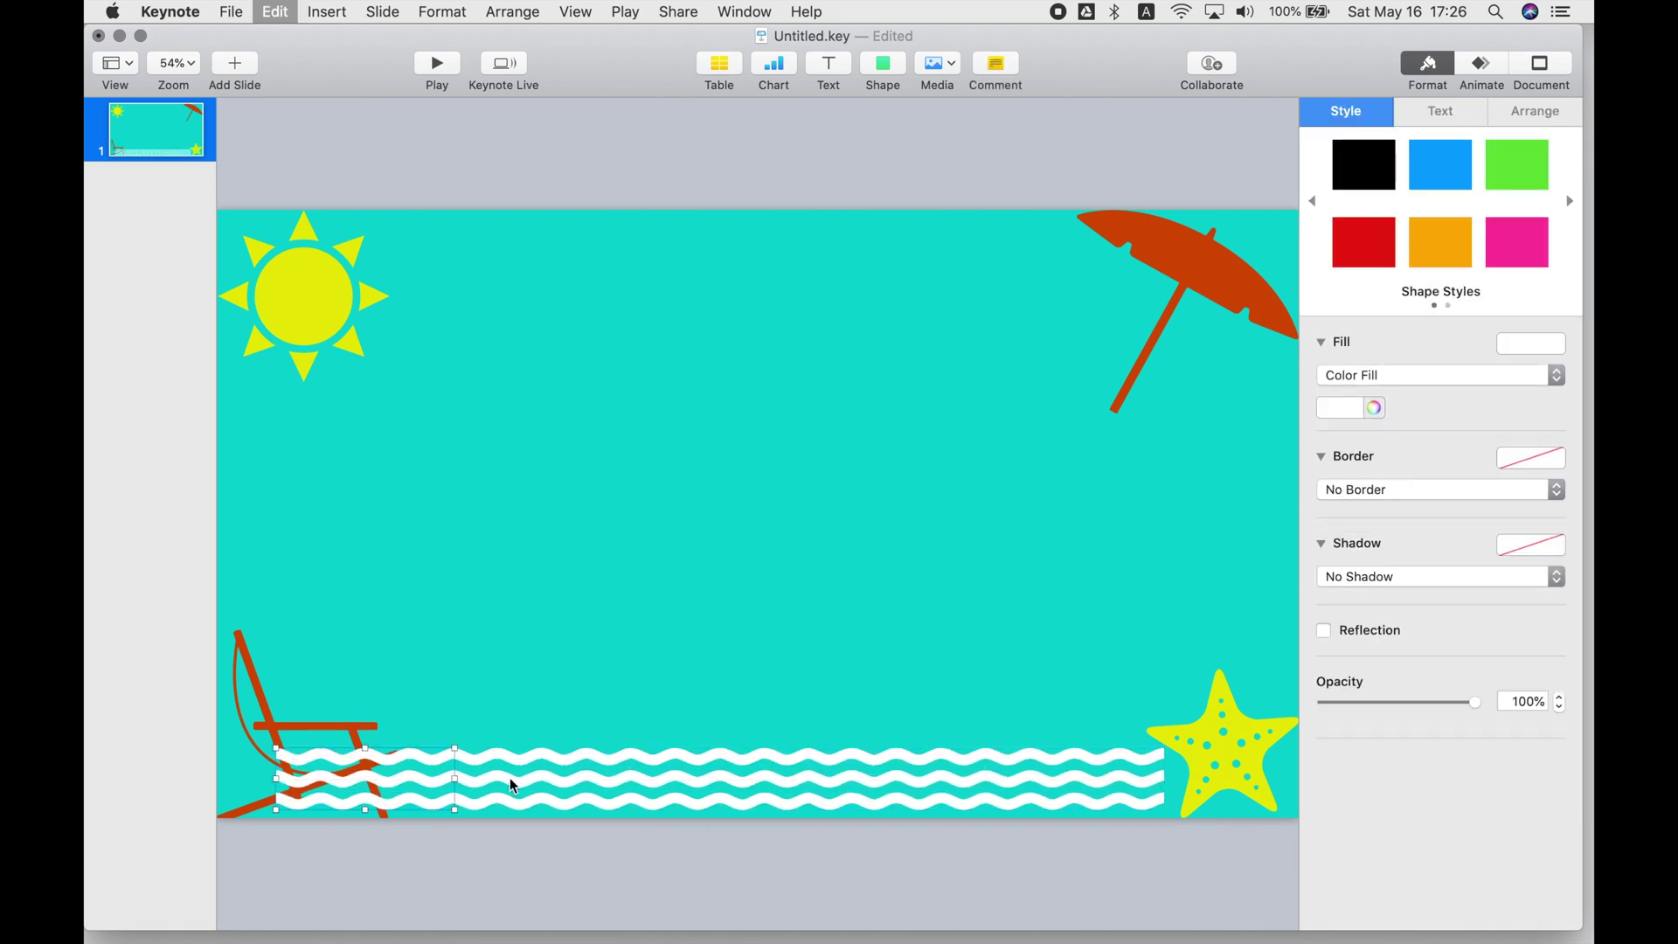
left_click_drag(444, 802, 253, 799)
left_click_drag(1014, 757, 1194, 747)
Bring the starfish and the deck chair to the front of the waves
left_click(1222, 732)
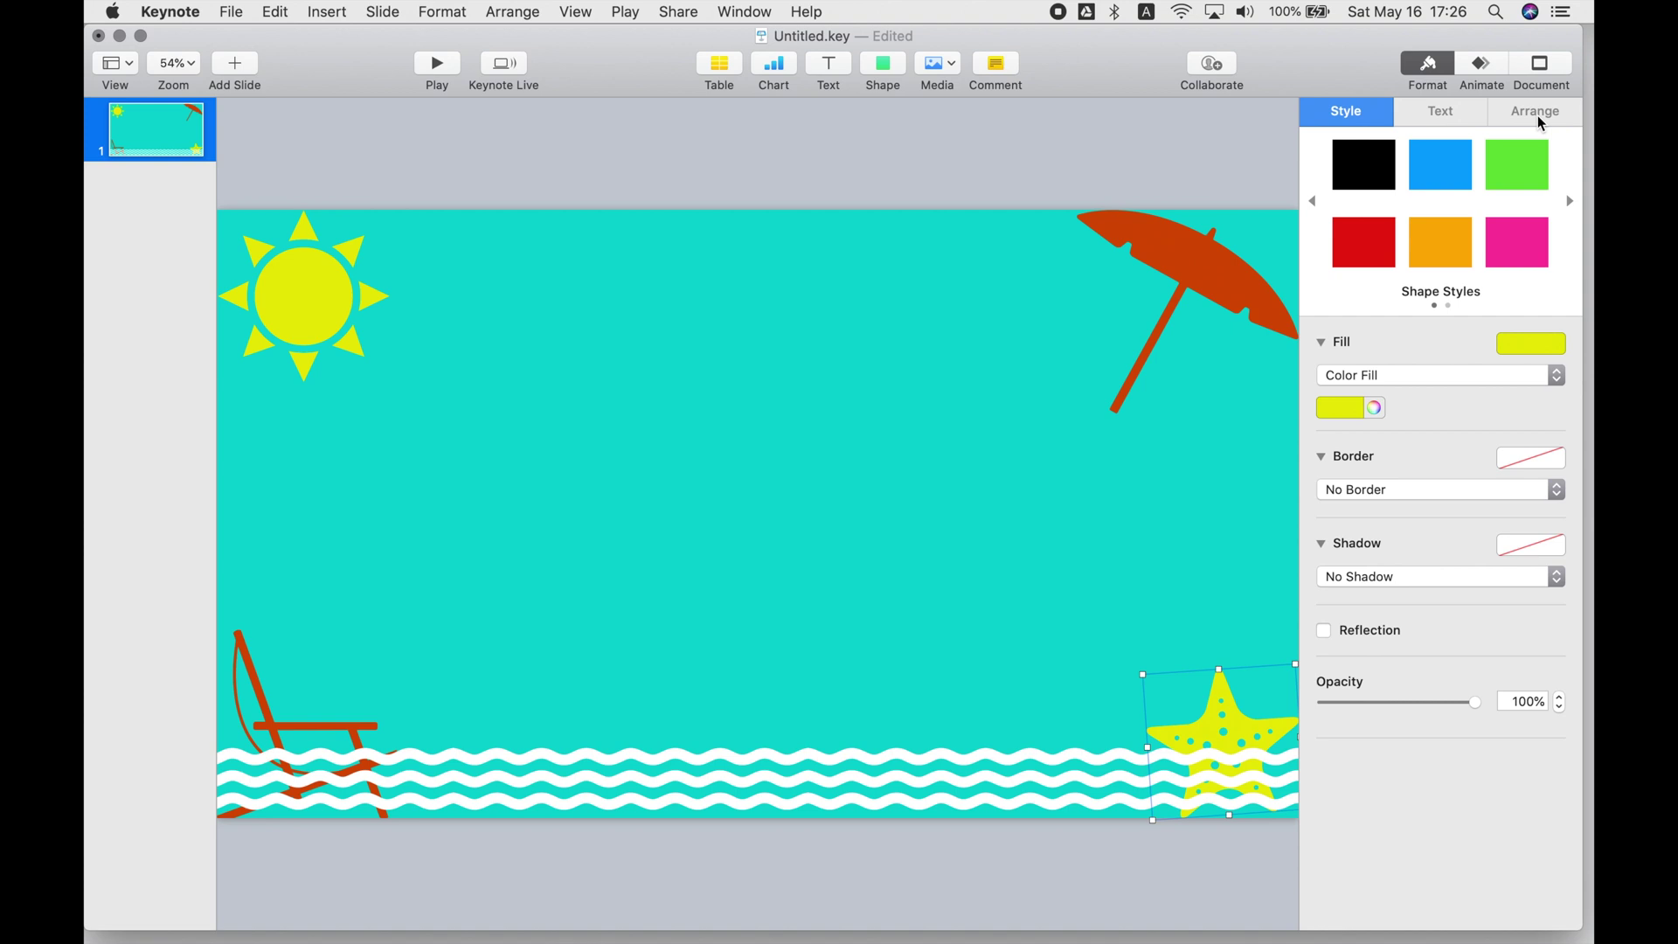
left_click(1536, 113)
left_click(1404, 162)
left_click(278, 725)
left_click(1403, 163)
left_click(568, 558)
Move the umbrella down beside the starfish, enlarge it to about 620 by 515 pt and shift the starfish slightly left
left_click_drag(1206, 262, 1203, 609)
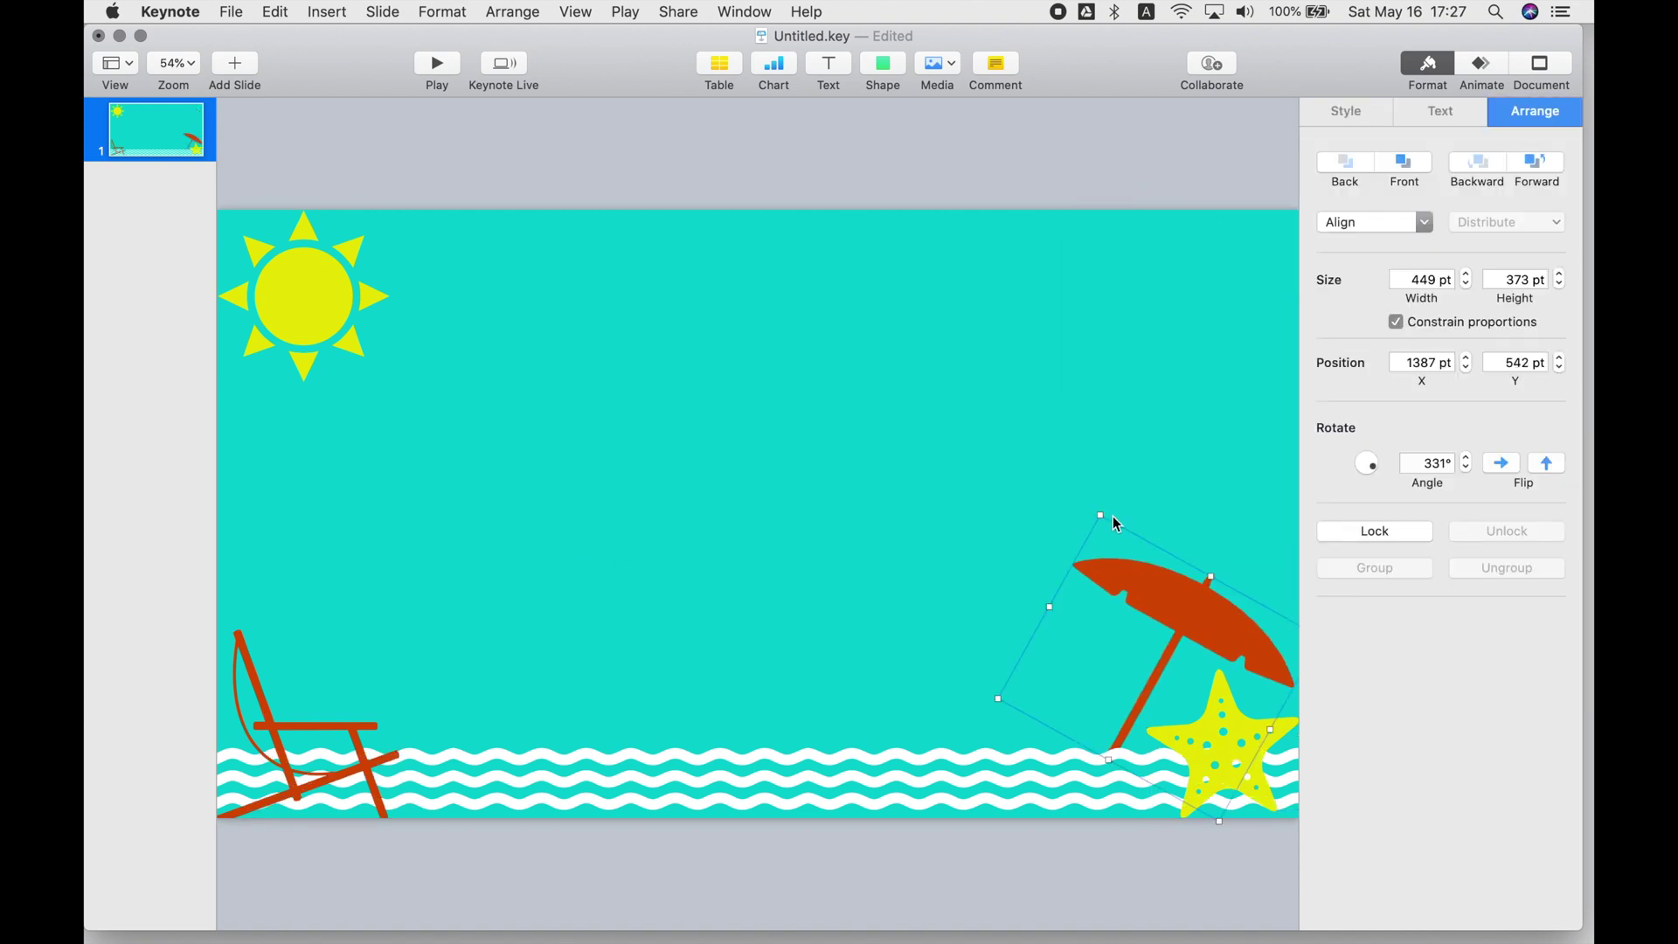
left_click_drag(998, 699, 912, 736)
left_click_drag(1212, 739, 1194, 735)
Lower the starfish's opacity to make it slightly transparent
left_click(1332, 116)
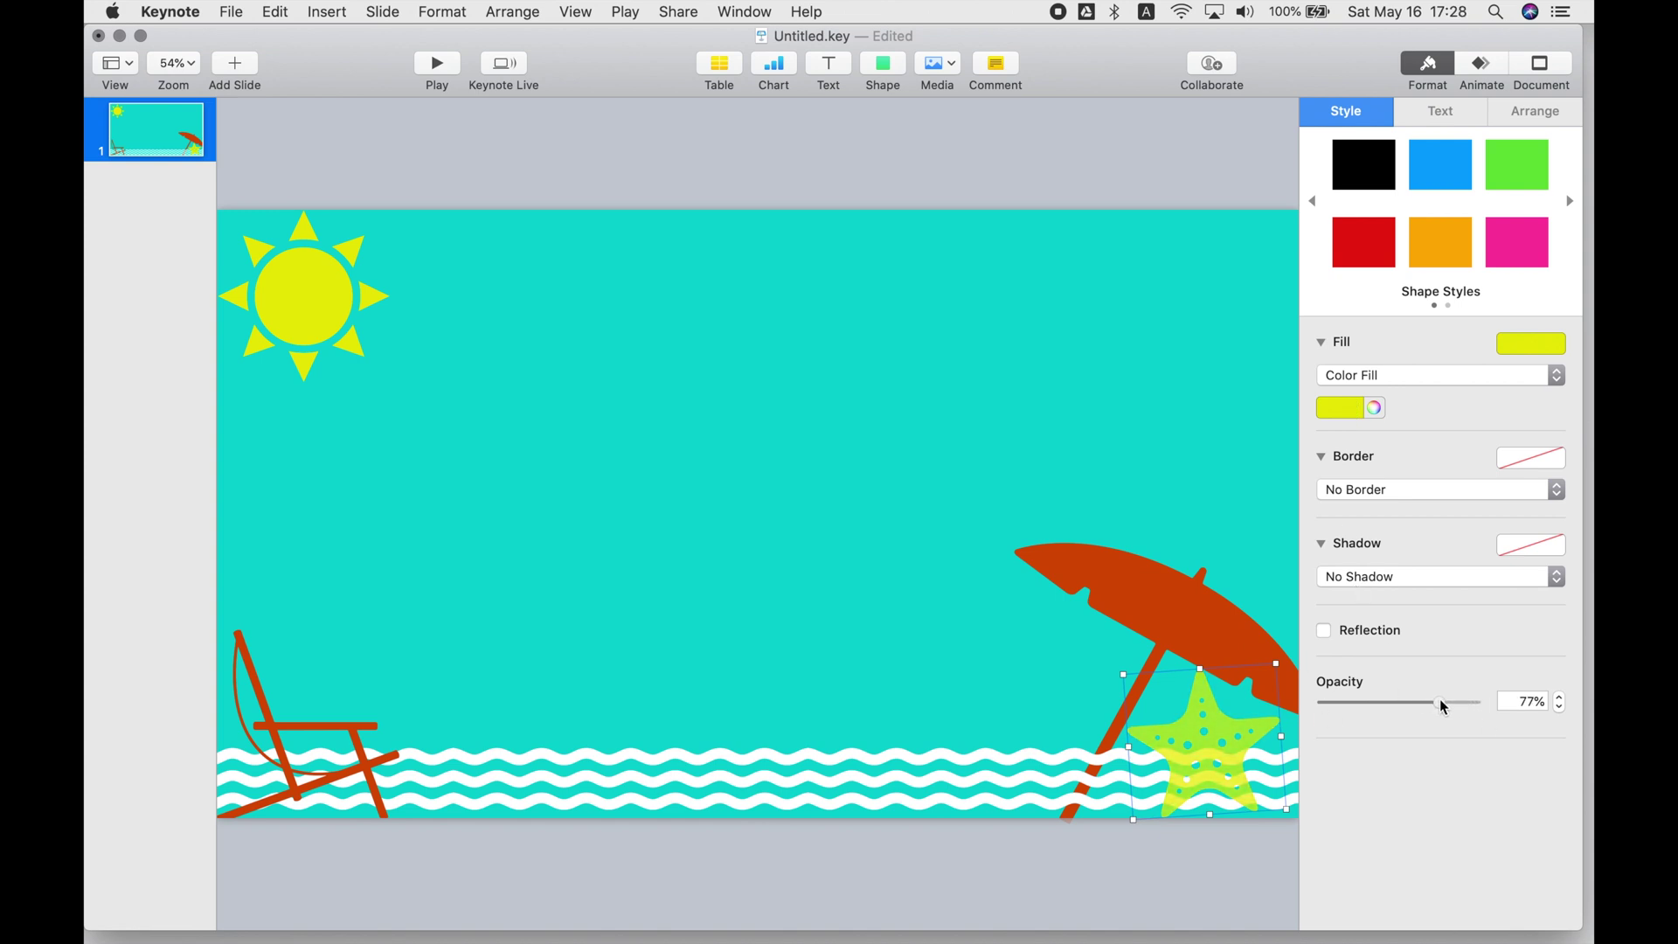
mouse_move(1444, 706)
left_mouse_down()
mouse_move(1398, 706)
mouse_move(1449, 706)
left_mouse_up()
left_click(889, 570)
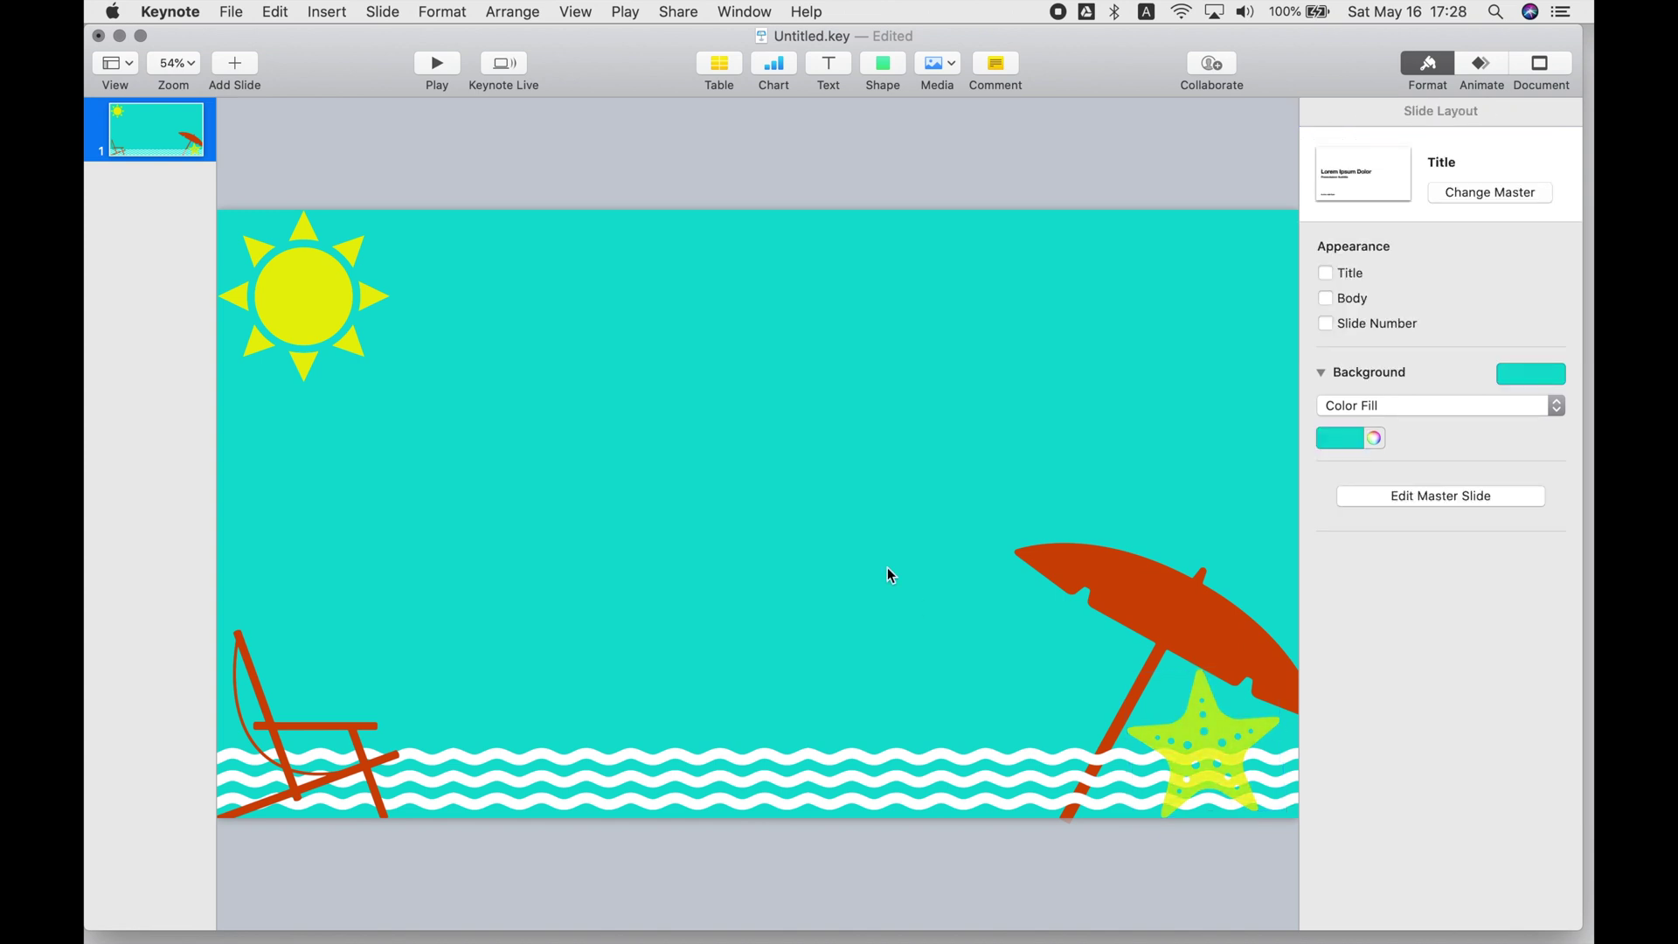
Lower the umbrella's opacity to about 90%
left_click(1169, 616)
left_click(1533, 112)
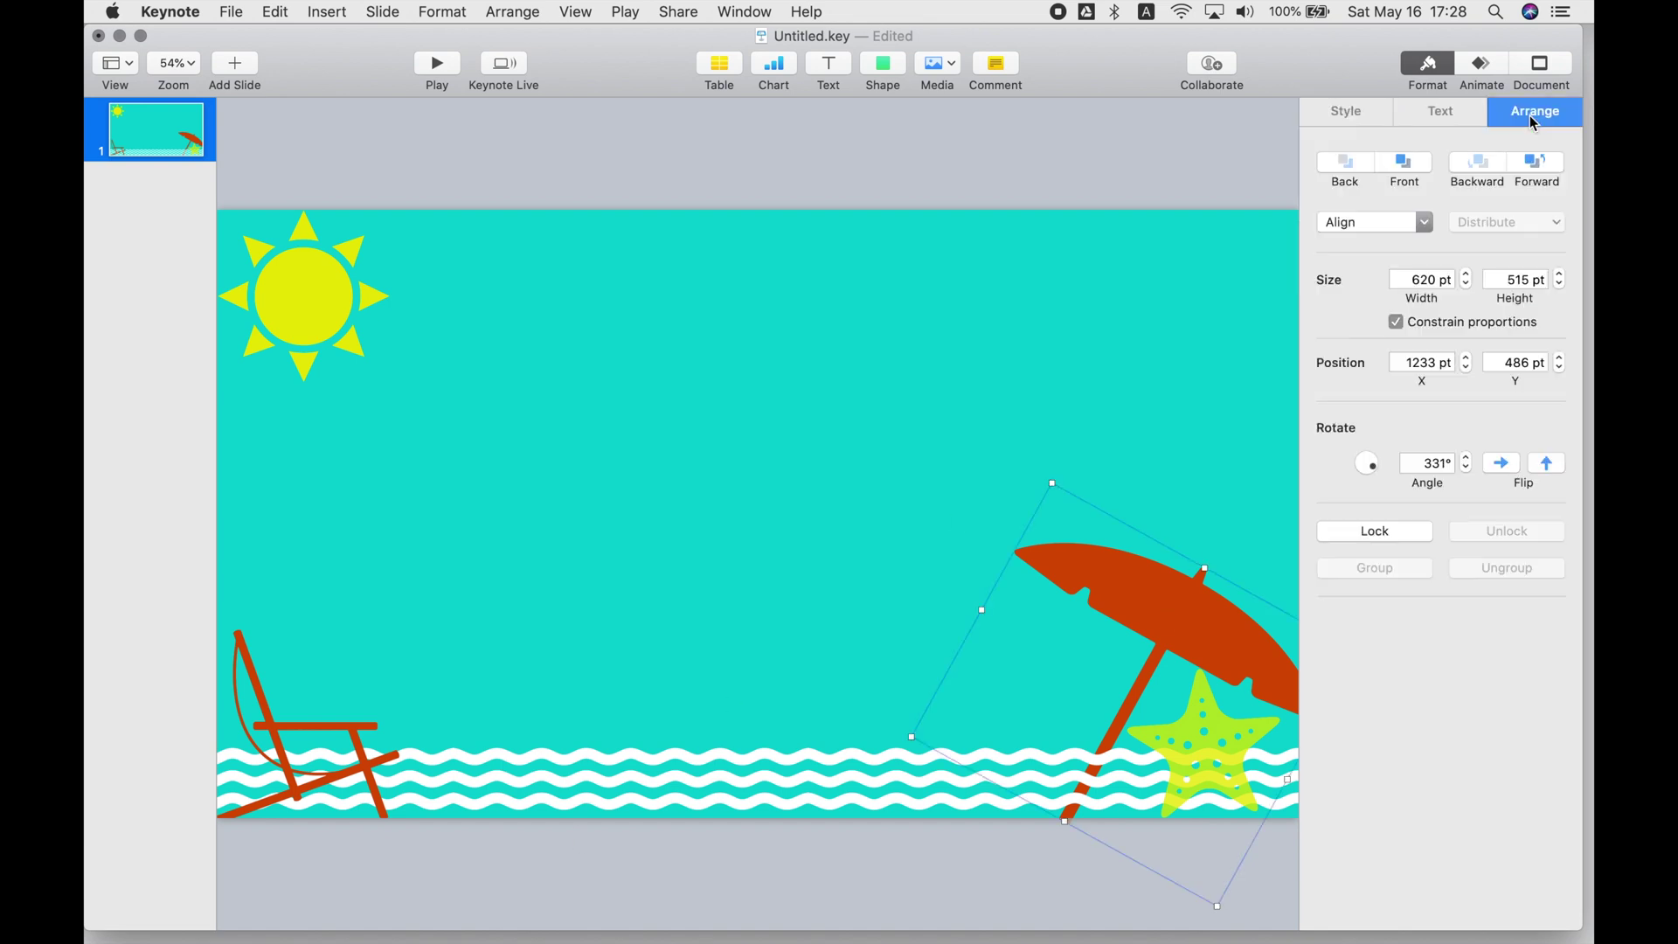
left_click(1343, 112)
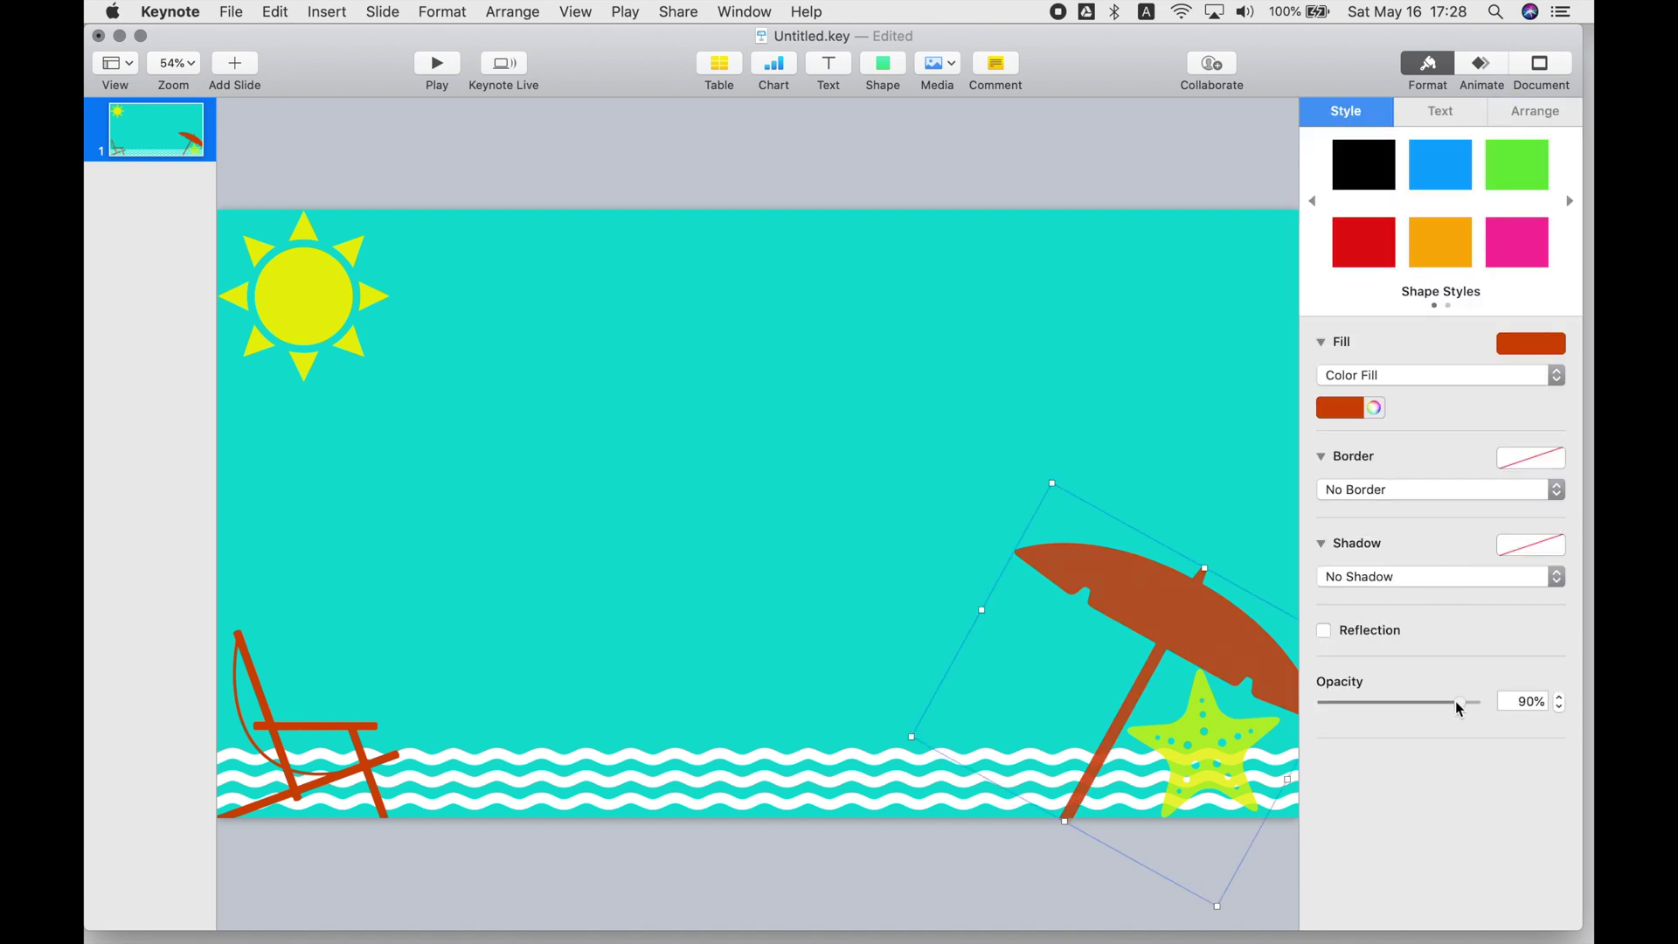
left_click_drag(1440, 706, 1481, 704)
left_click(513, 715)
Try a line border of about 5 pt in the saved orange-red around the sun, and remove it again
left_click(295, 278)
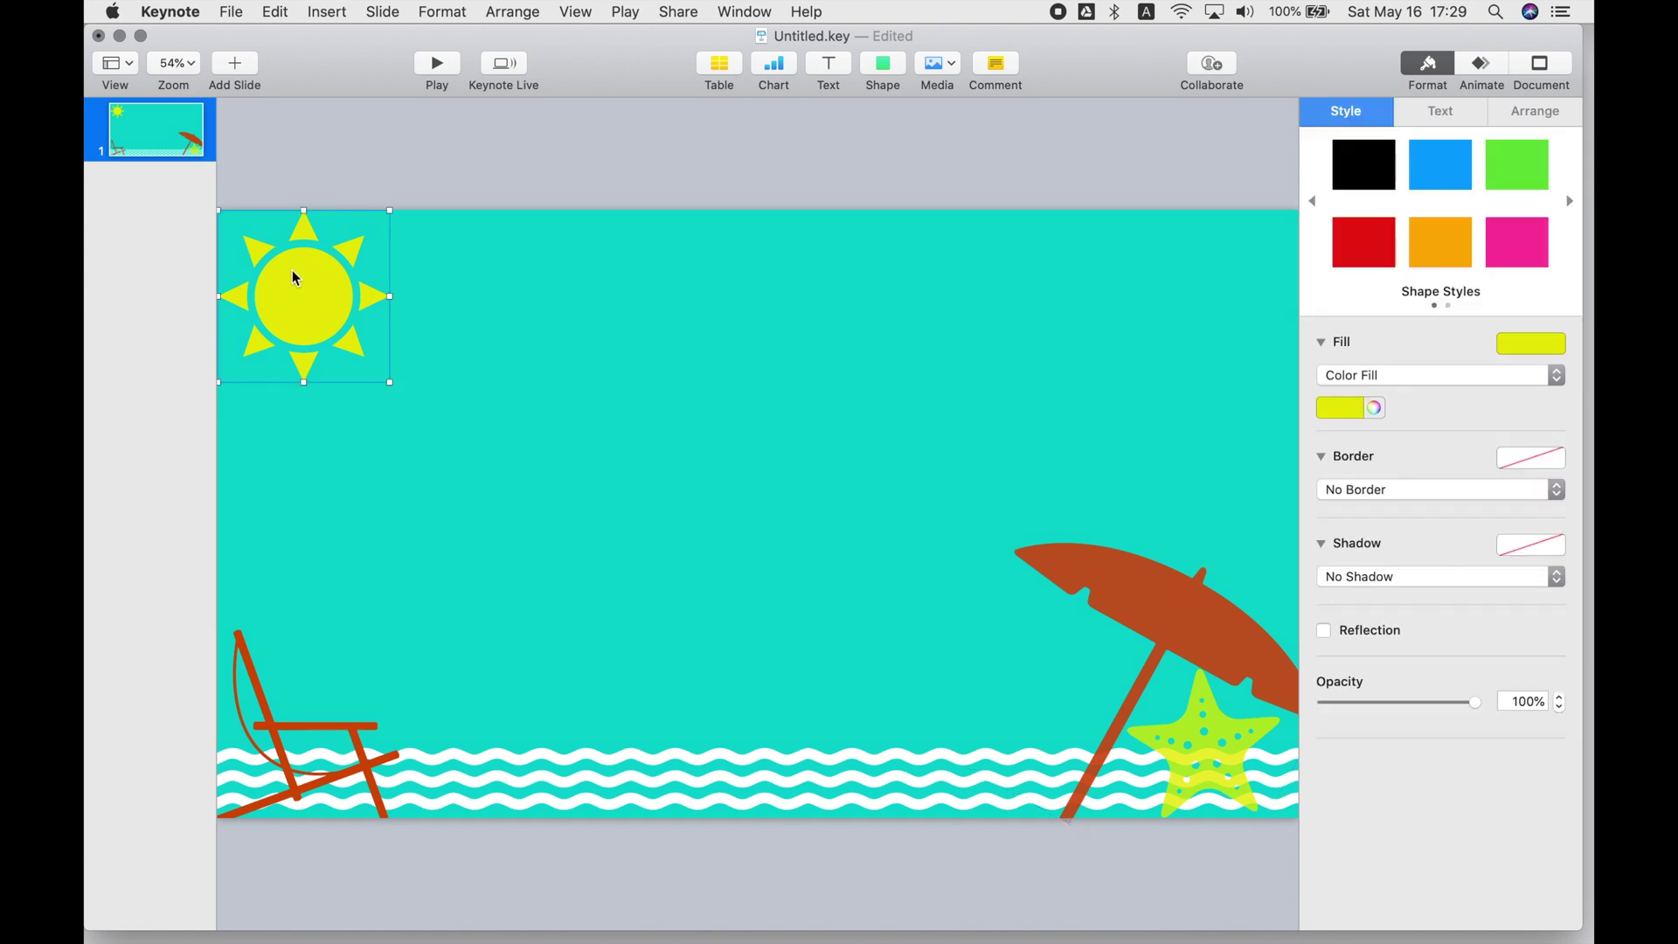
left_click(1405, 494)
left_click(1398, 513)
left_click(1455, 520)
left_click(1359, 610)
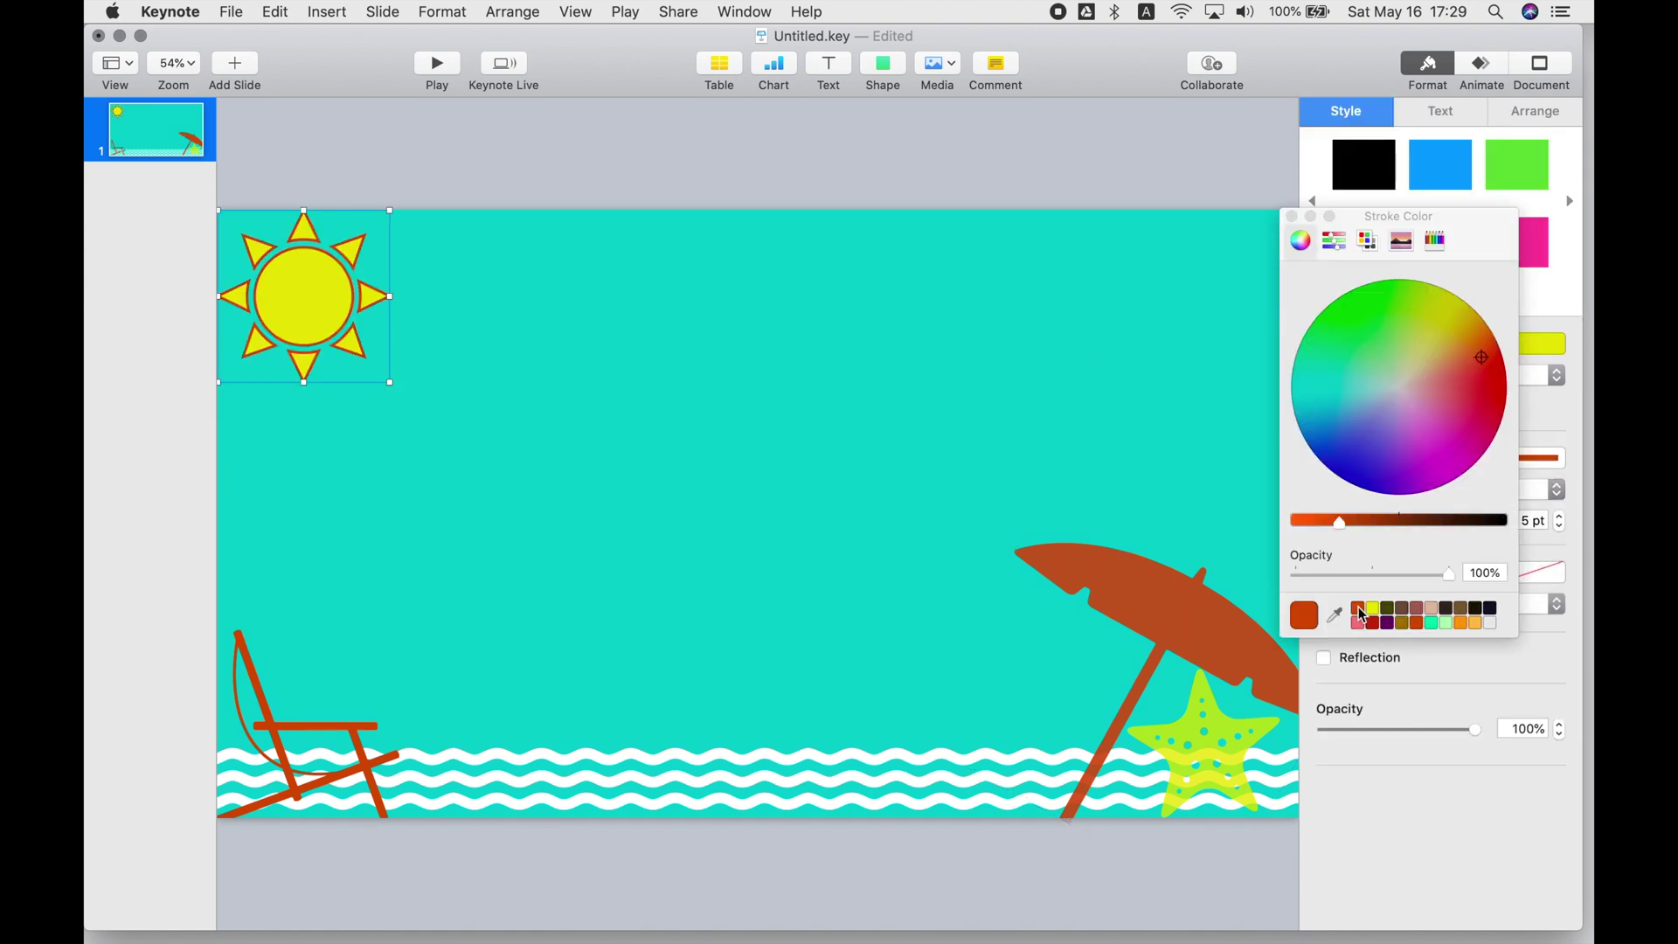
left_click(1292, 217)
left_click(1559, 526)
left_click(611, 420)
left_click(314, 291)
left_click(1365, 489)
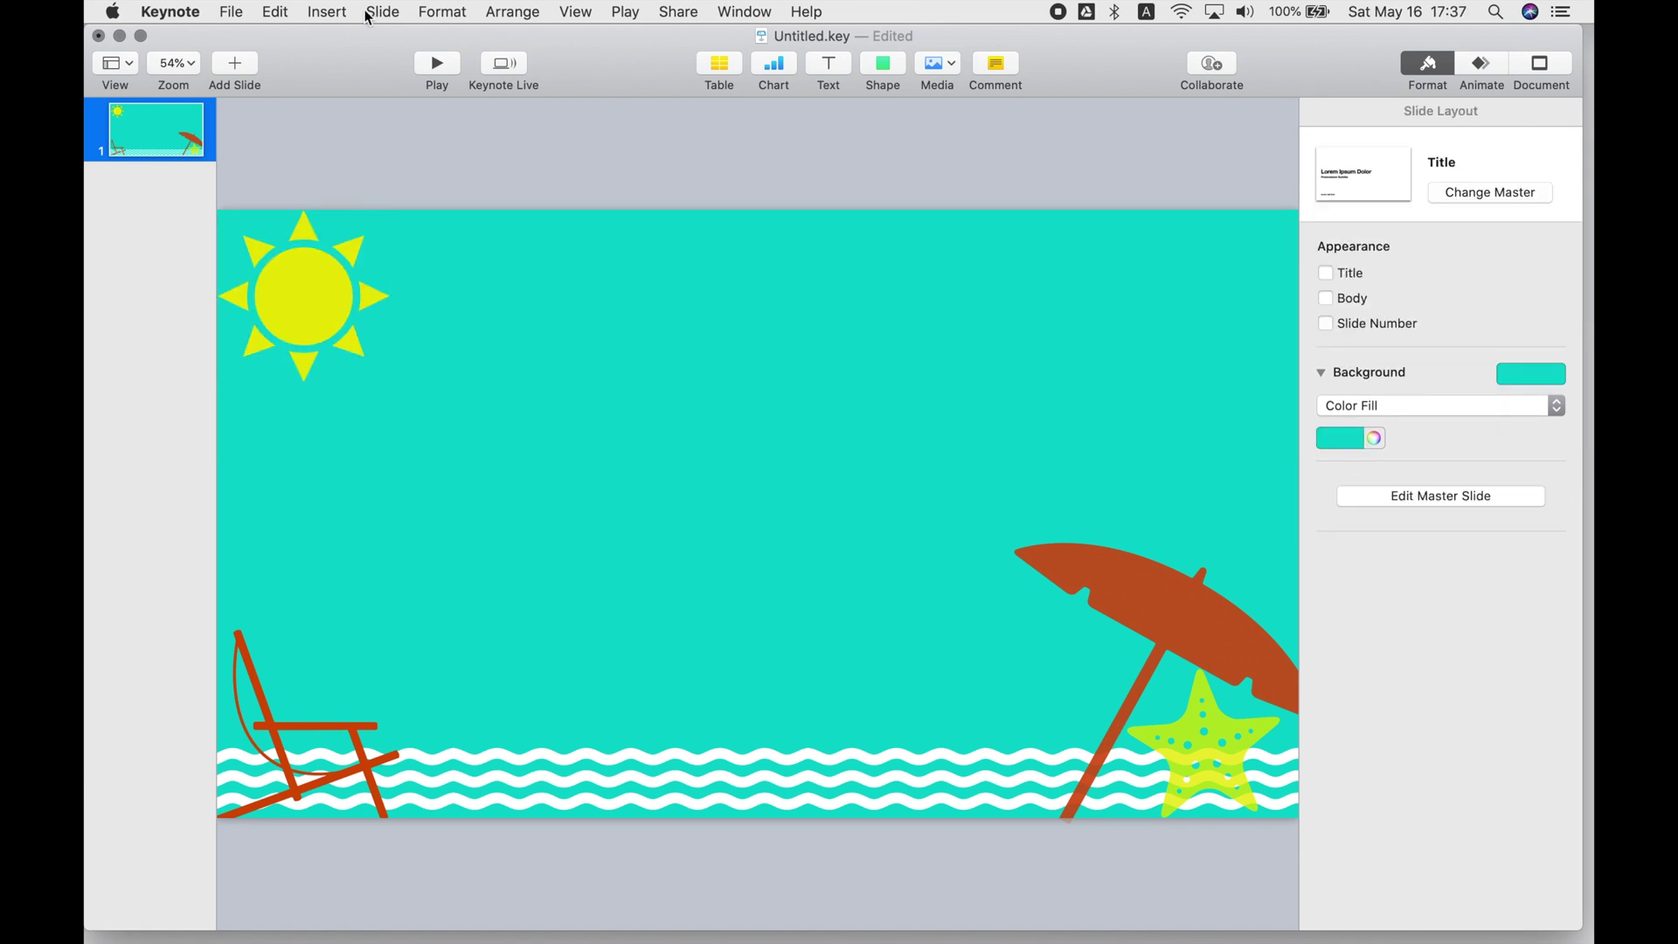
Insert the white smiling face pictograph as text, set its size to 300 pt and centre it on the sun
left_click(276, 11)
left_click(346, 484)
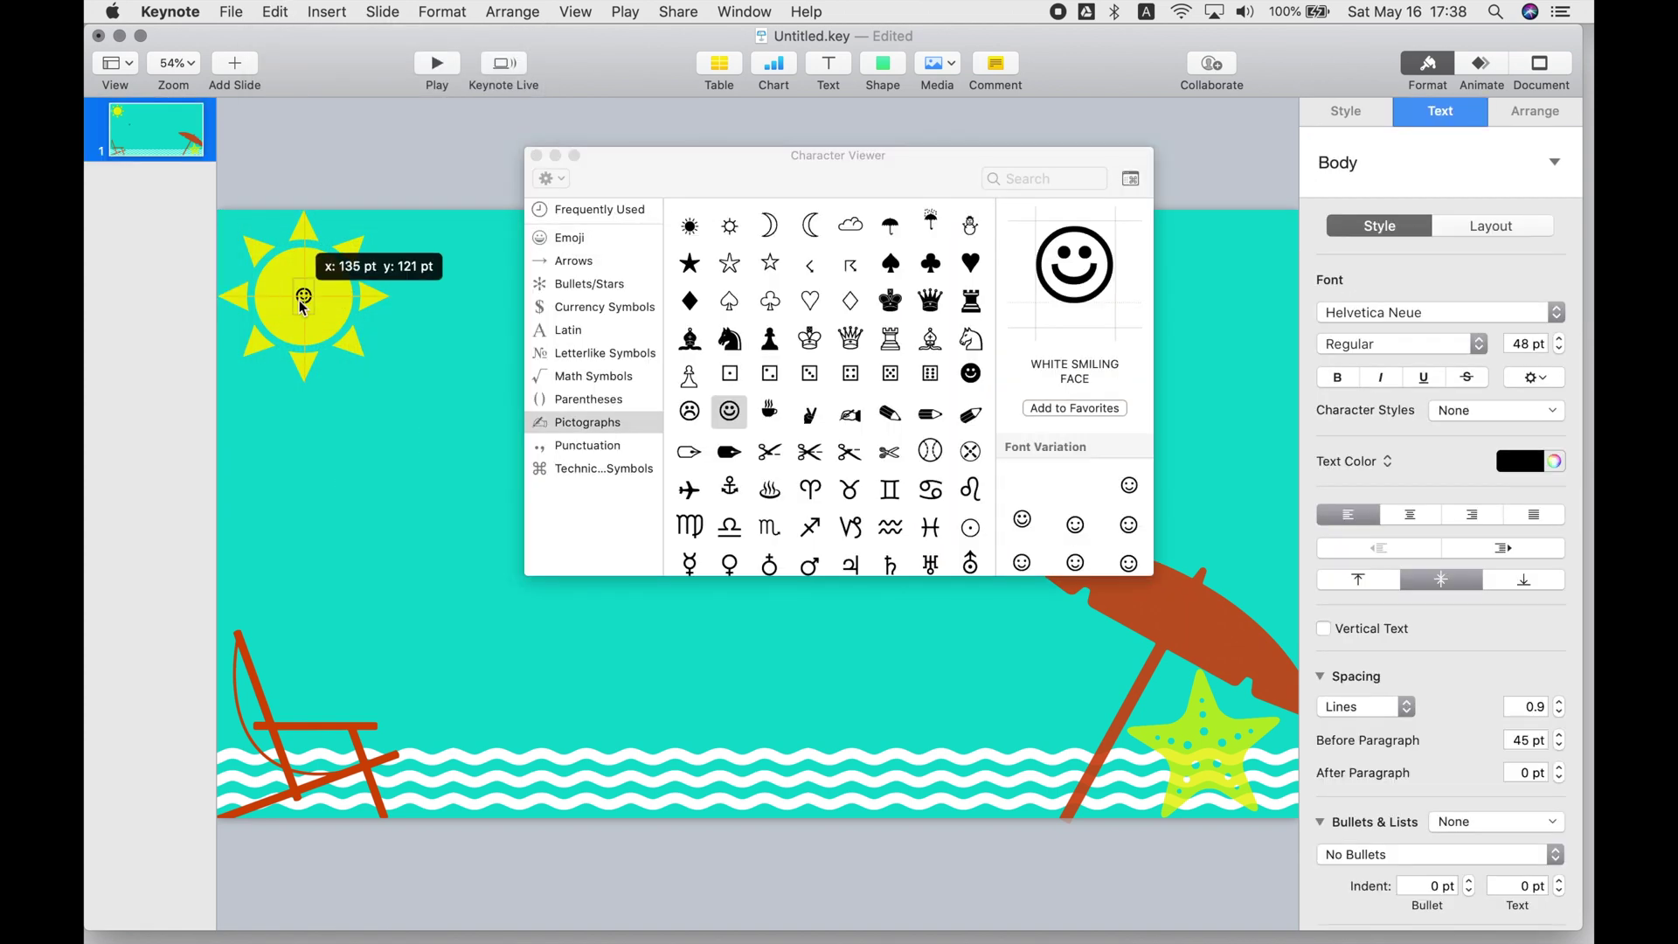
double_click(1524, 343)
type("300")
key("Return")
left_click_drag(389, 305, 348, 311)
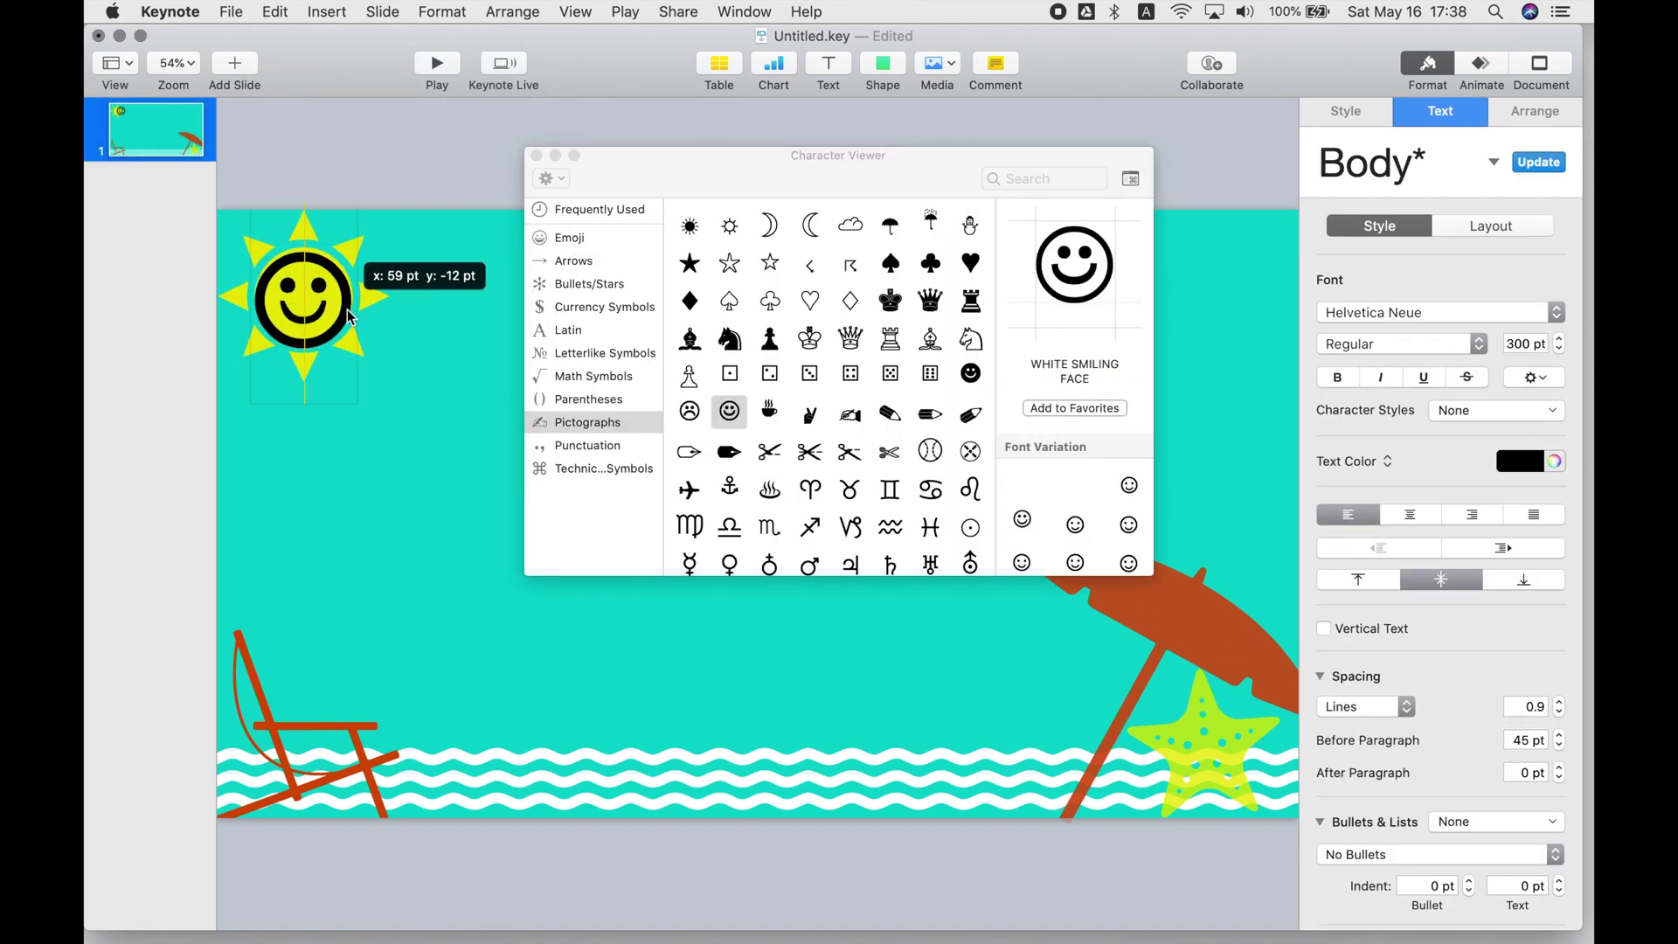
Switch the smiling face to its Andale Mono variation and colour it with the saved orange-red
double_click(1129, 485)
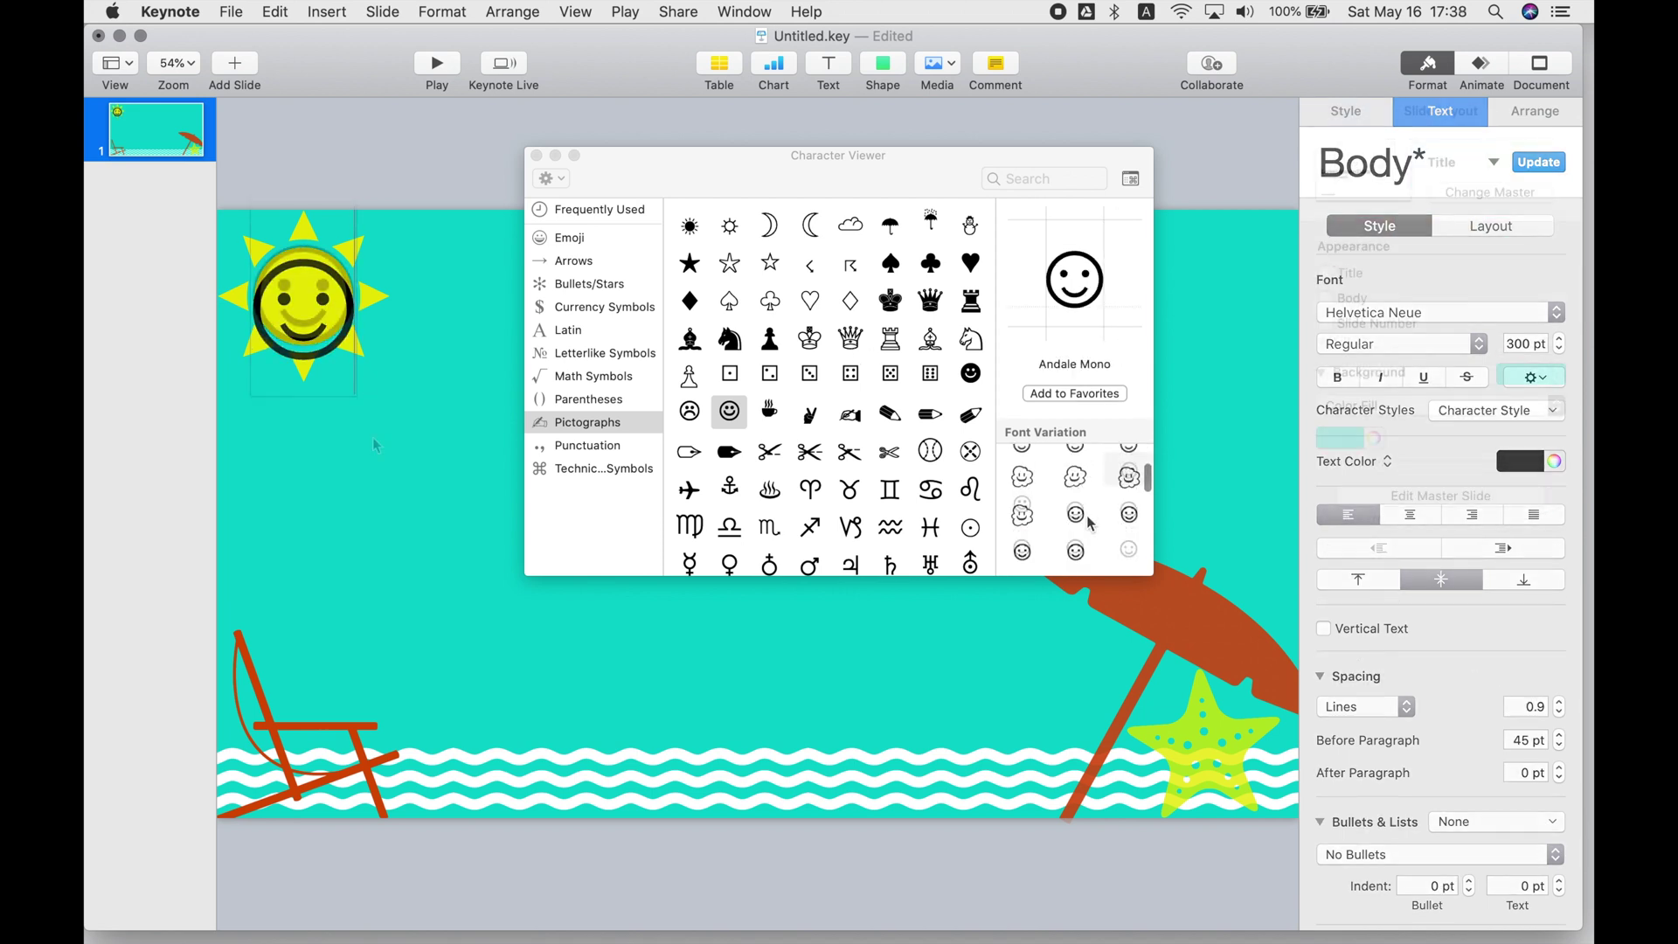
left_click(1555, 464)
left_click(1381, 600)
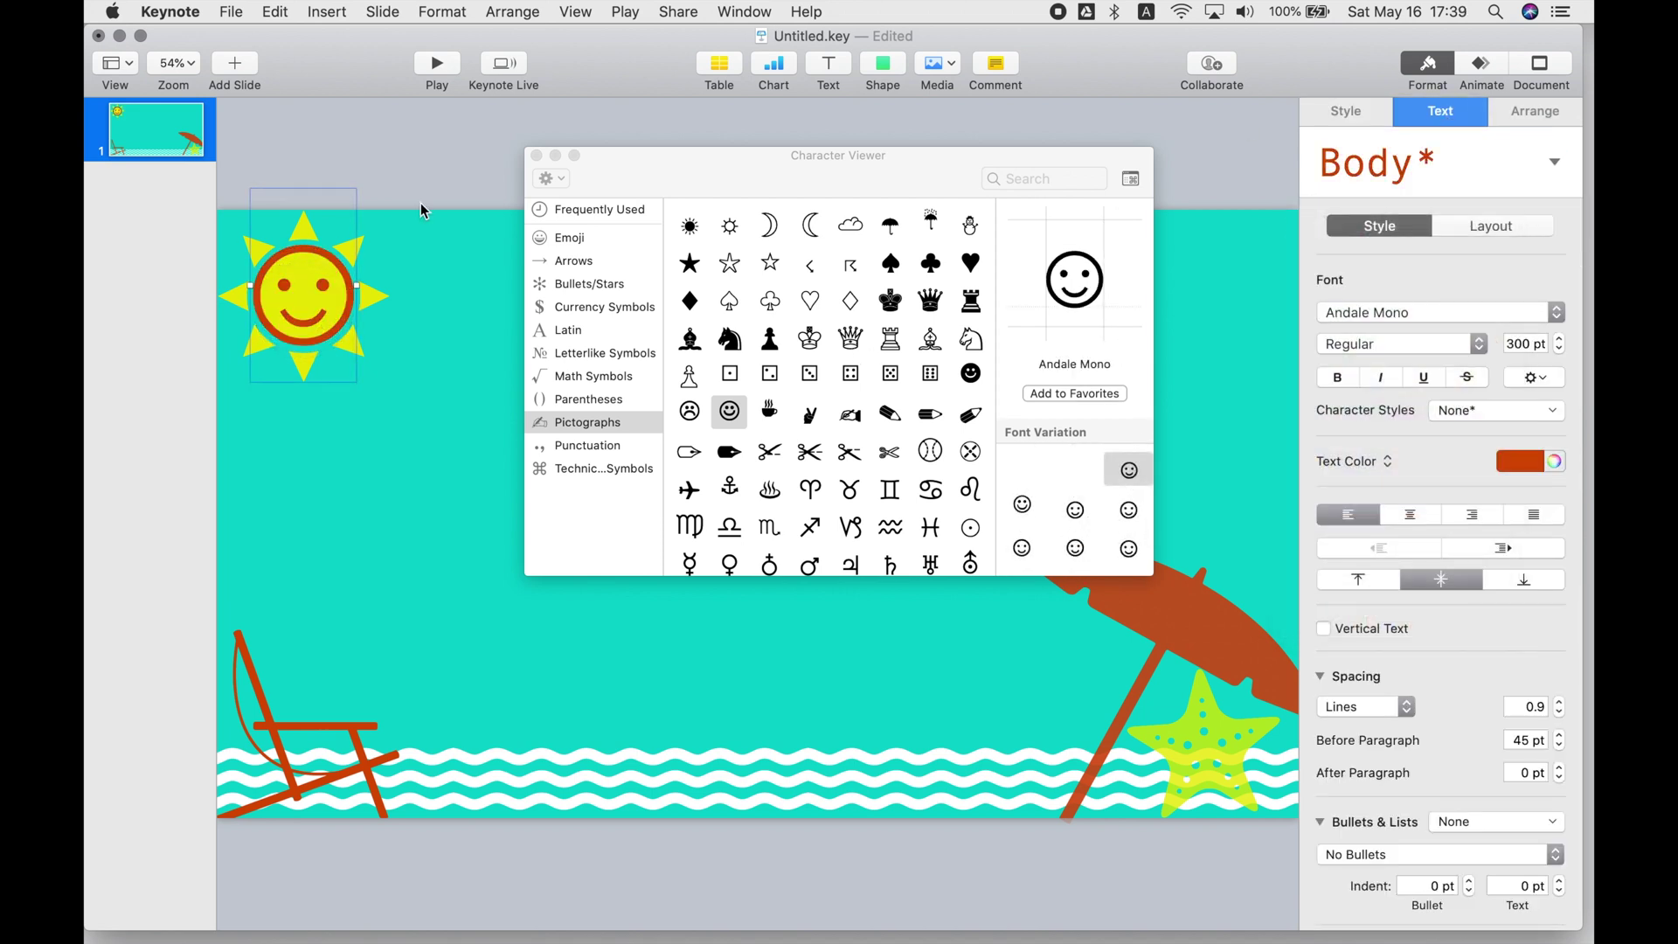
left_click(536, 155)
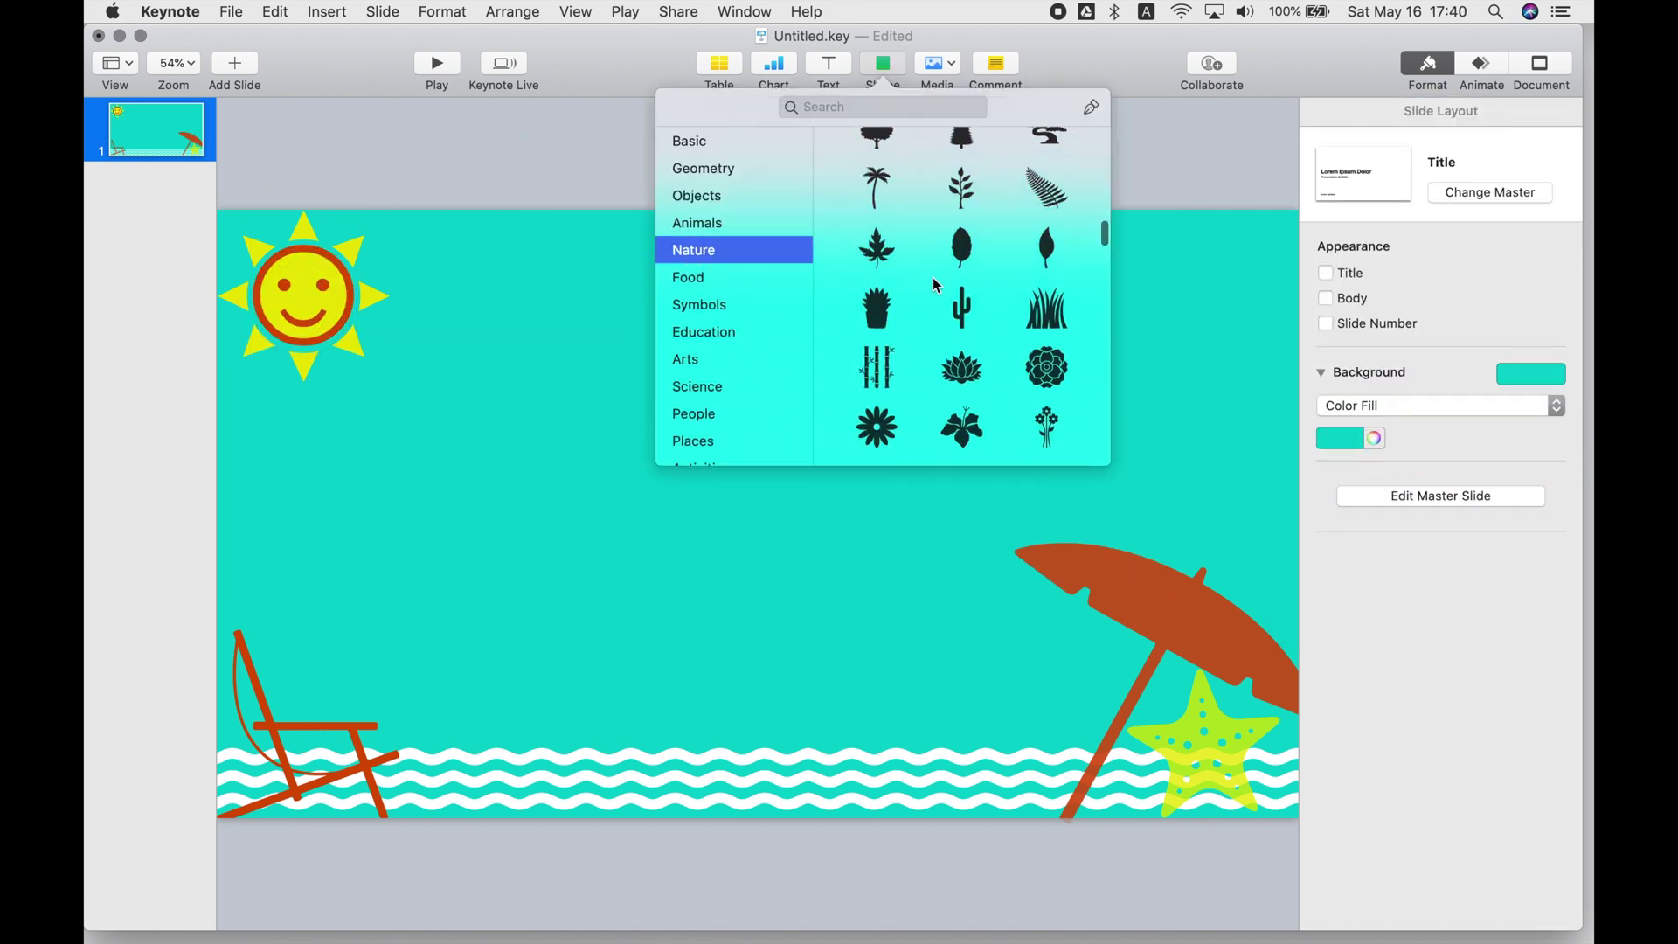
Search the shape library for "cloud", insert the cloud shape near the slide's upper-right corner and resize it
scroll(932, 278, "down", 8)
scroll(932, 278, "up", 14)
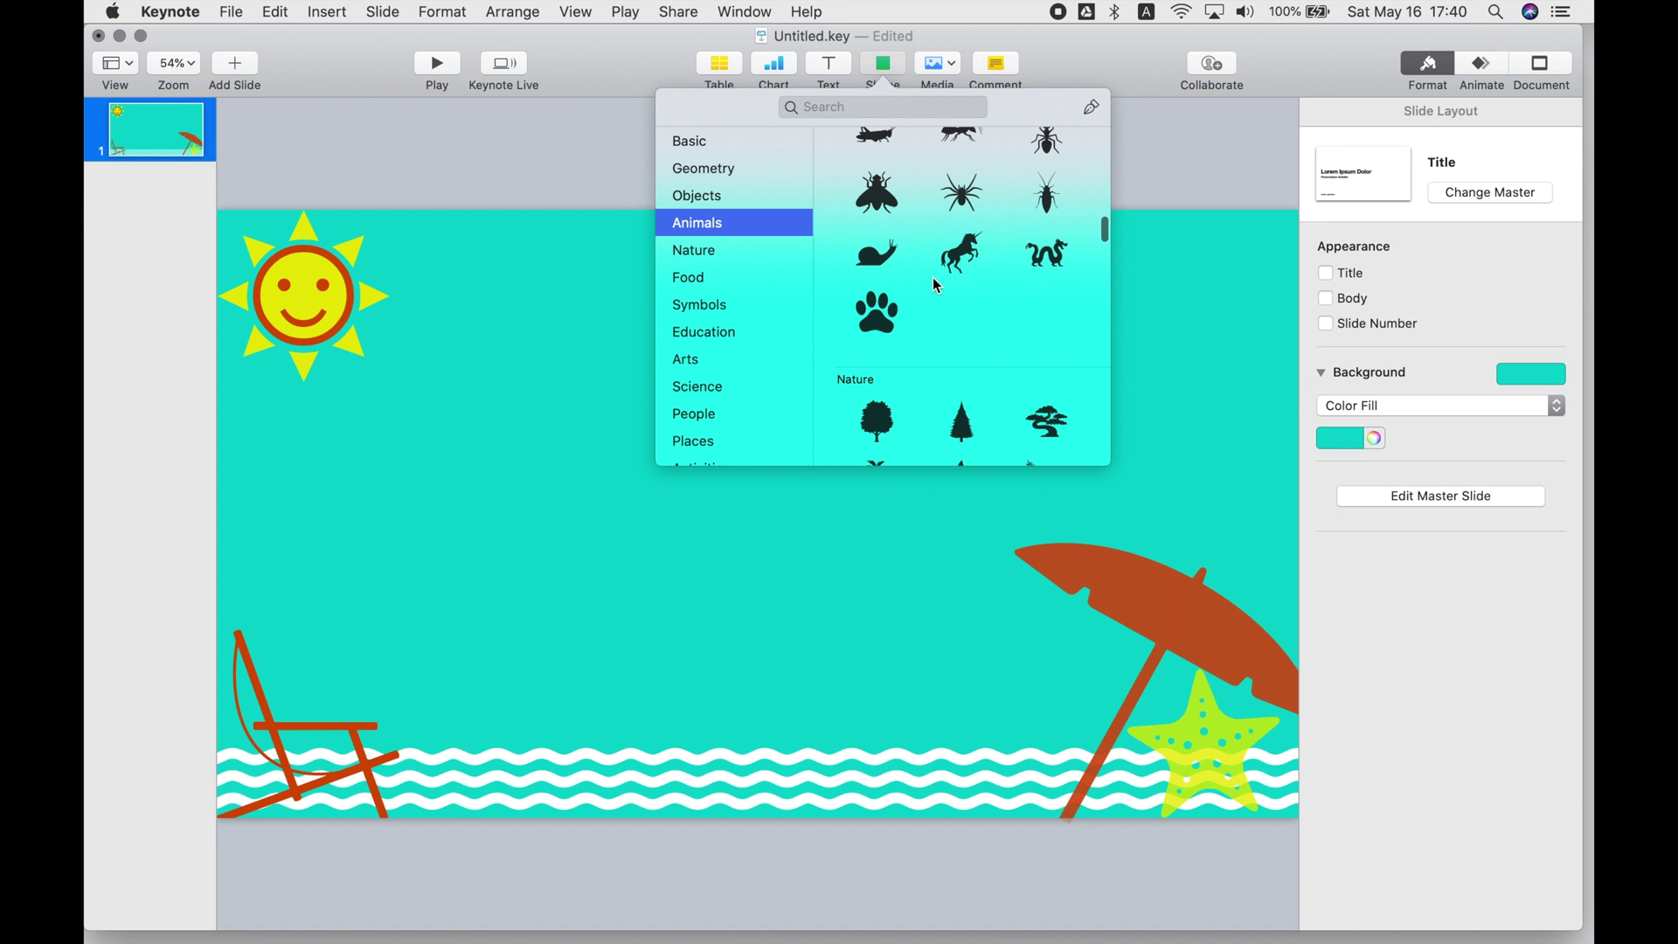
scroll(931, 278, "down", 8)
left_click(873, 107)
type("cloud")
left_click(877, 175)
mouse_move(755, 509)
left_mouse_down()
mouse_move(1253, 248)
mouse_move(1085, 353)
left_mouse_up()
mouse_move(1182, 320)
left_mouse_down()
mouse_move(1197, 301)
mouse_move(995, 281)
left_mouse_up()
Fill the cloud with the Snow pencil colour
left_click(1345, 112)
left_click(1375, 407)
left_click(1507, 343)
left_click(1291, 216)
Duplicate the cloud, make the copy slightly smaller and flip it horizontally
right_click(1156, 269)
left_click(1213, 453)
left_click_drag(927, 210, 953, 225)
left_click(1534, 112)
left_click(1501, 465)
Make the clouds slightly transparent and overlap them in the slide's upper-right corner
left_click(1346, 112)
left_click(1199, 283)
left_click_drag(1476, 703, 1451, 704)
left_click_drag(1044, 296, 1170, 313)
left_click(972, 317)
left_click(1090, 209)
left_click_drag(1090, 209, 1124, 326)
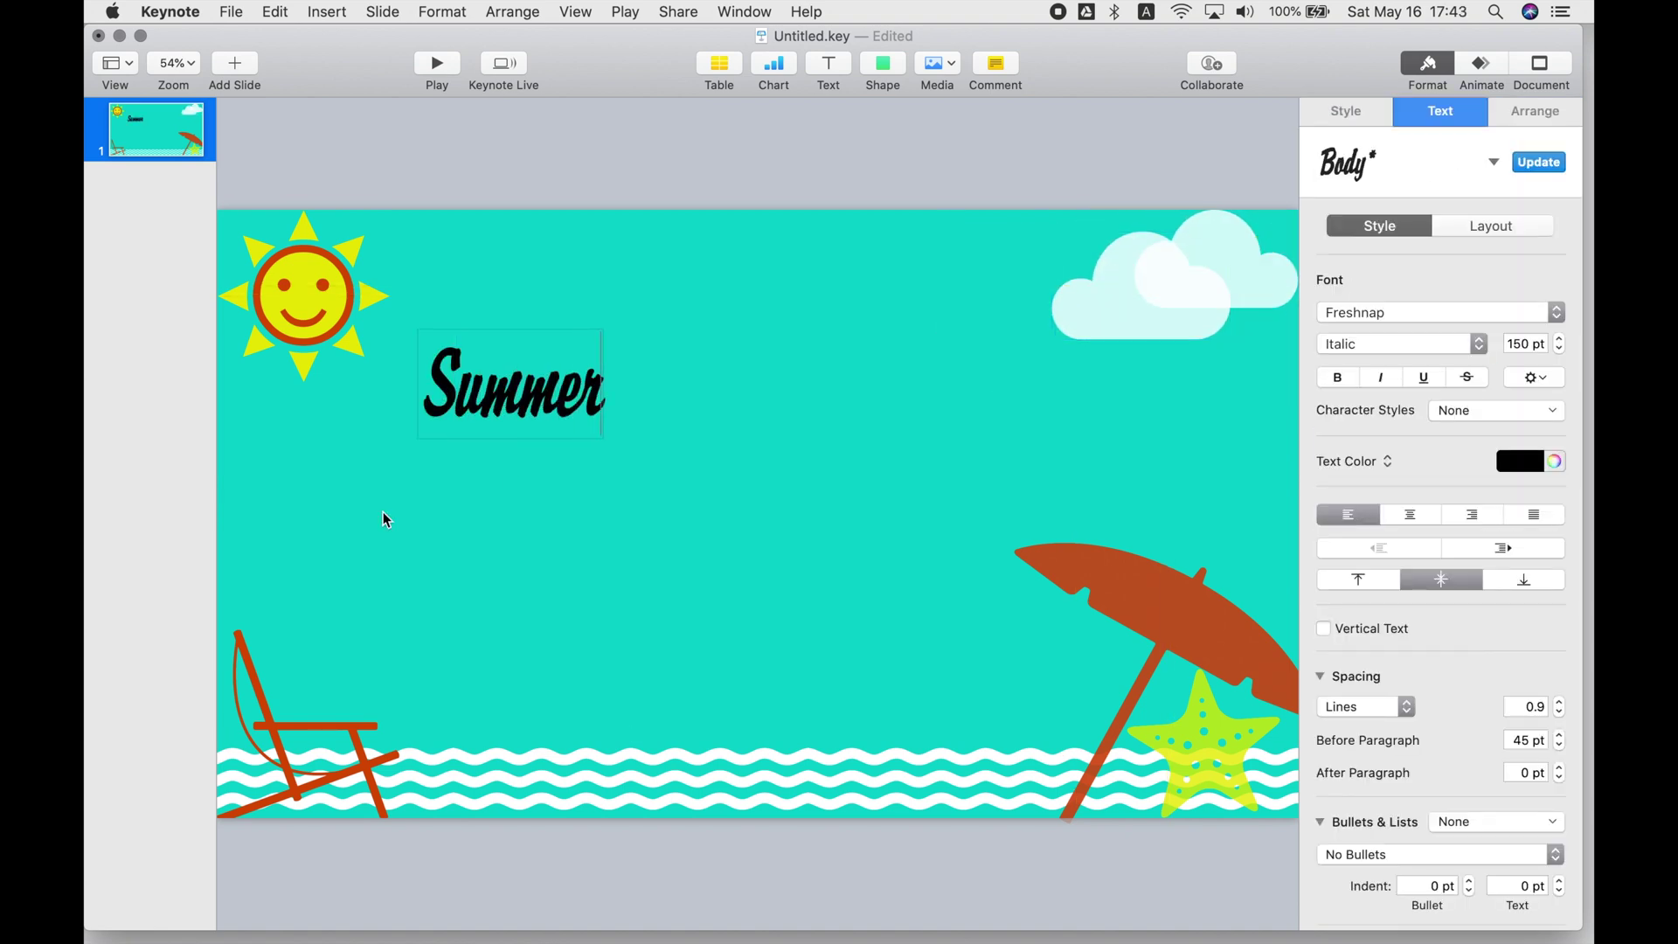
Restyle the "Summer" title in a large orange-red script font and position it above the yellow "is Coming!" line
double_click(569, 387)
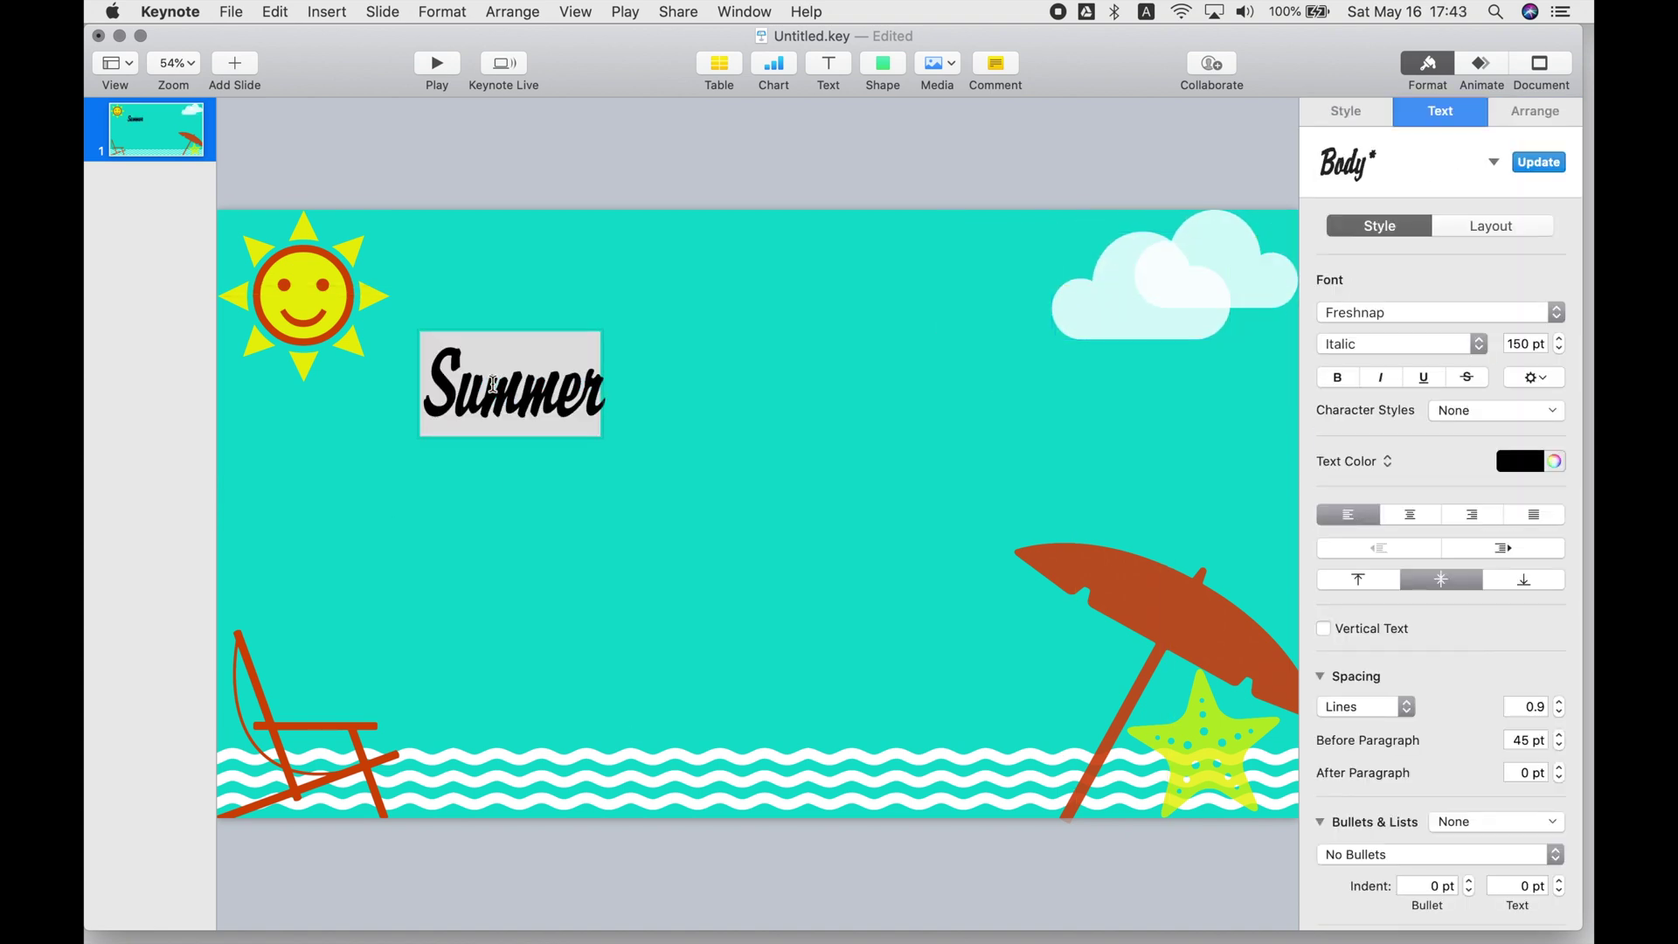
left_click(673, 354)
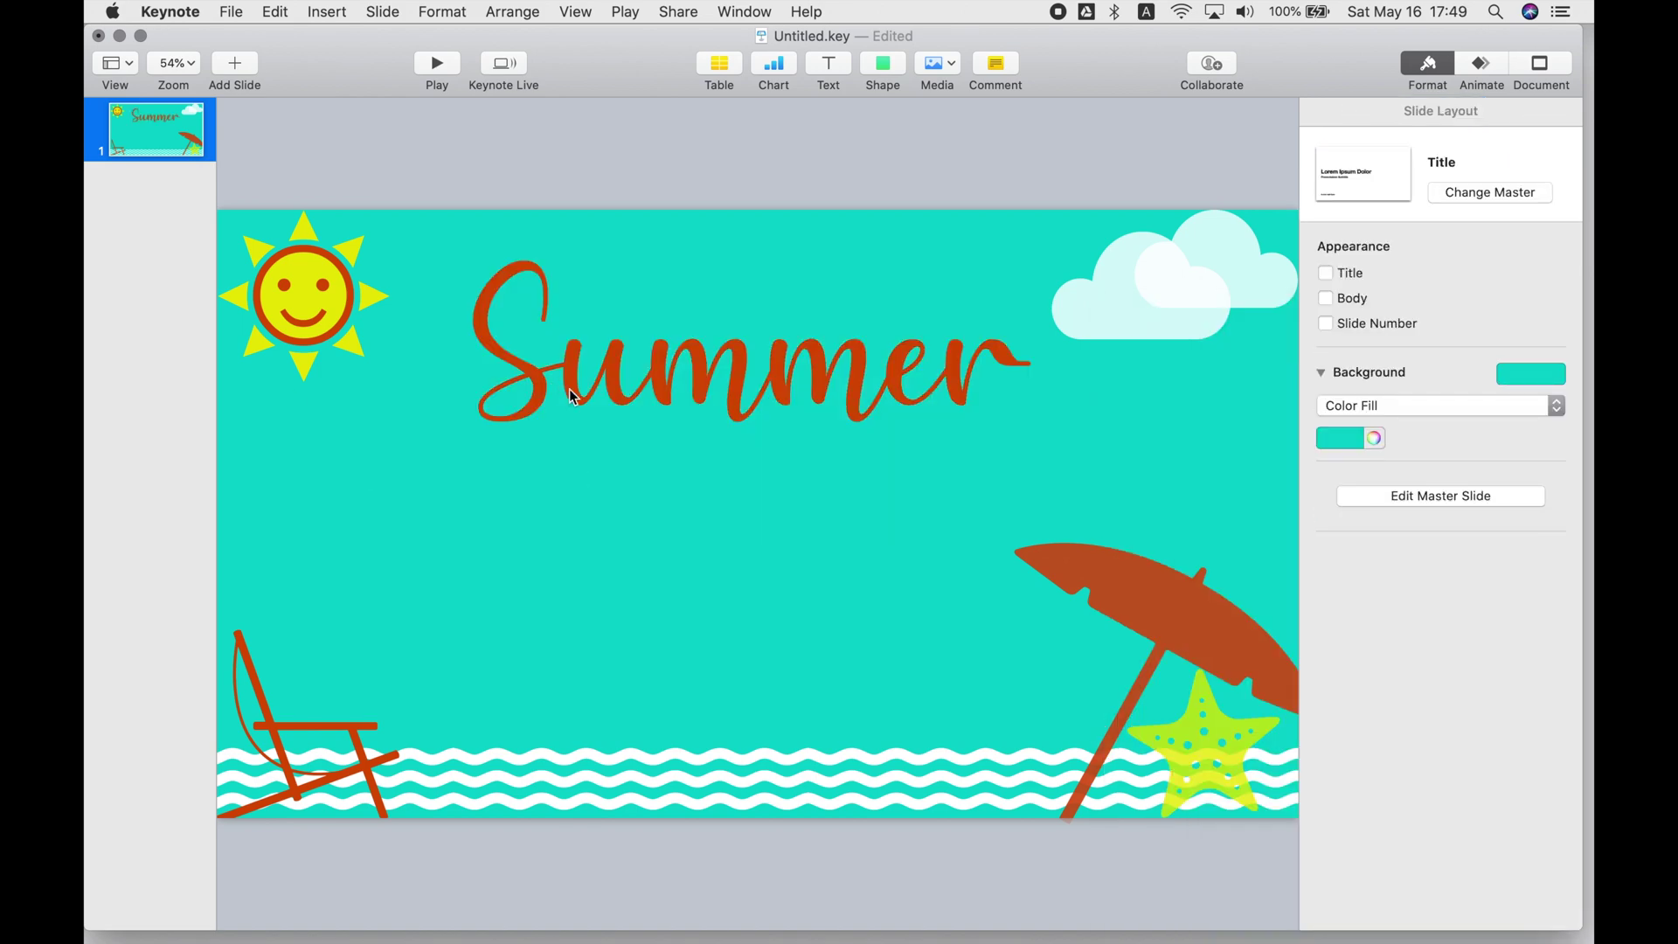
left_click_drag(571, 395, 548, 417)
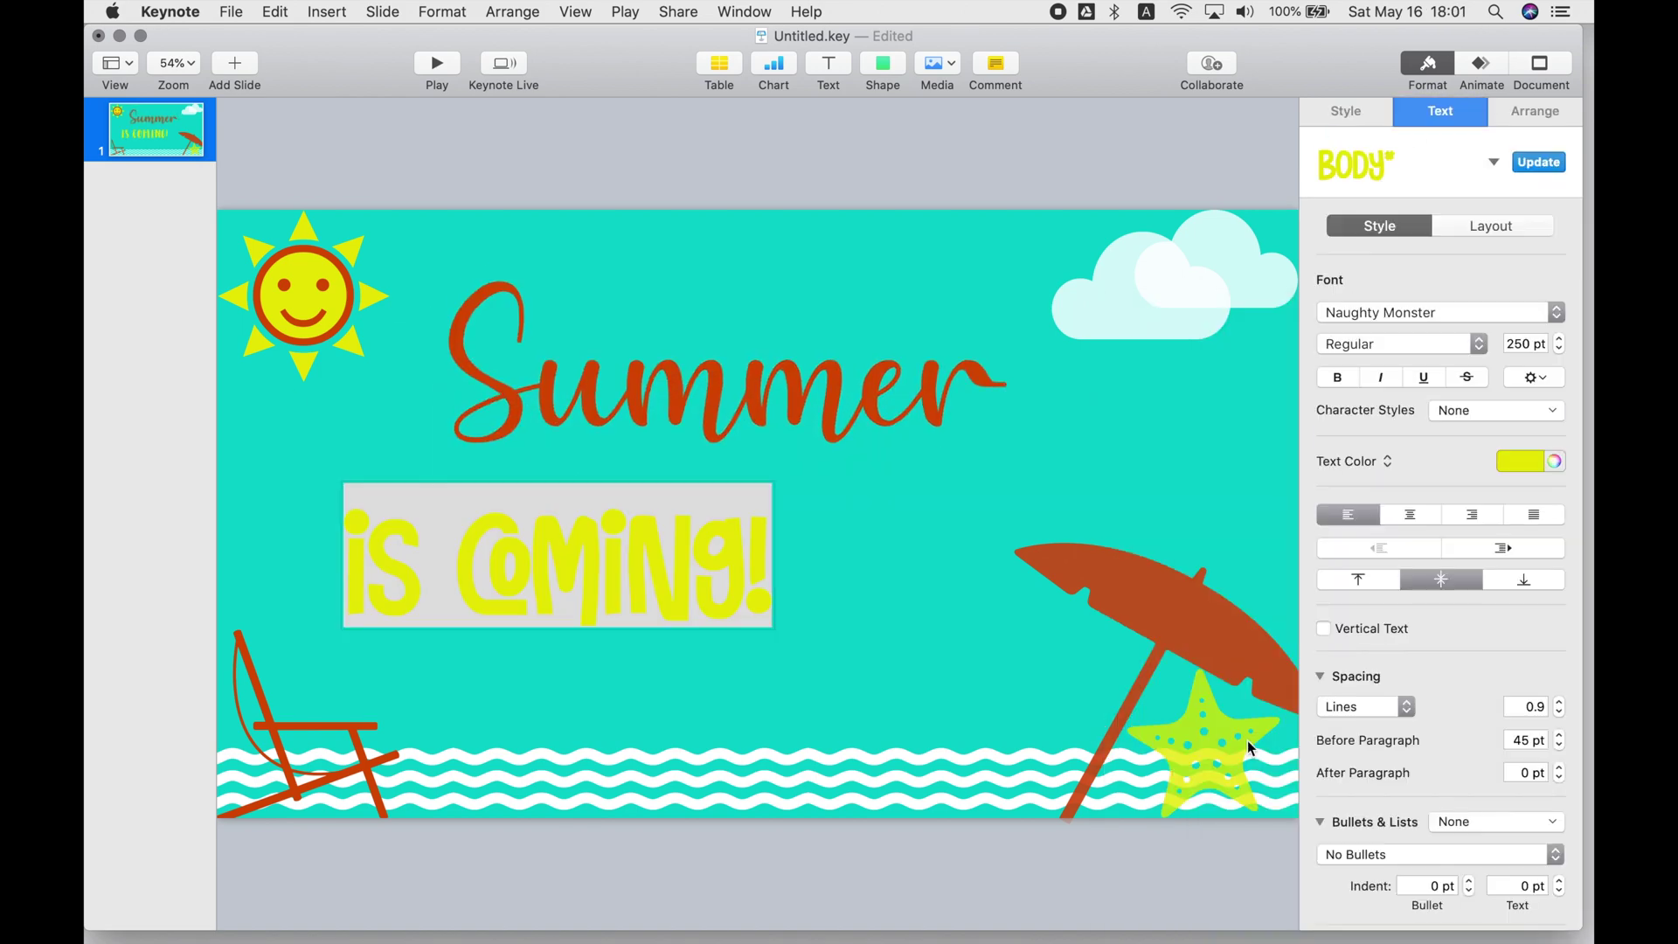
left_click(913, 696)
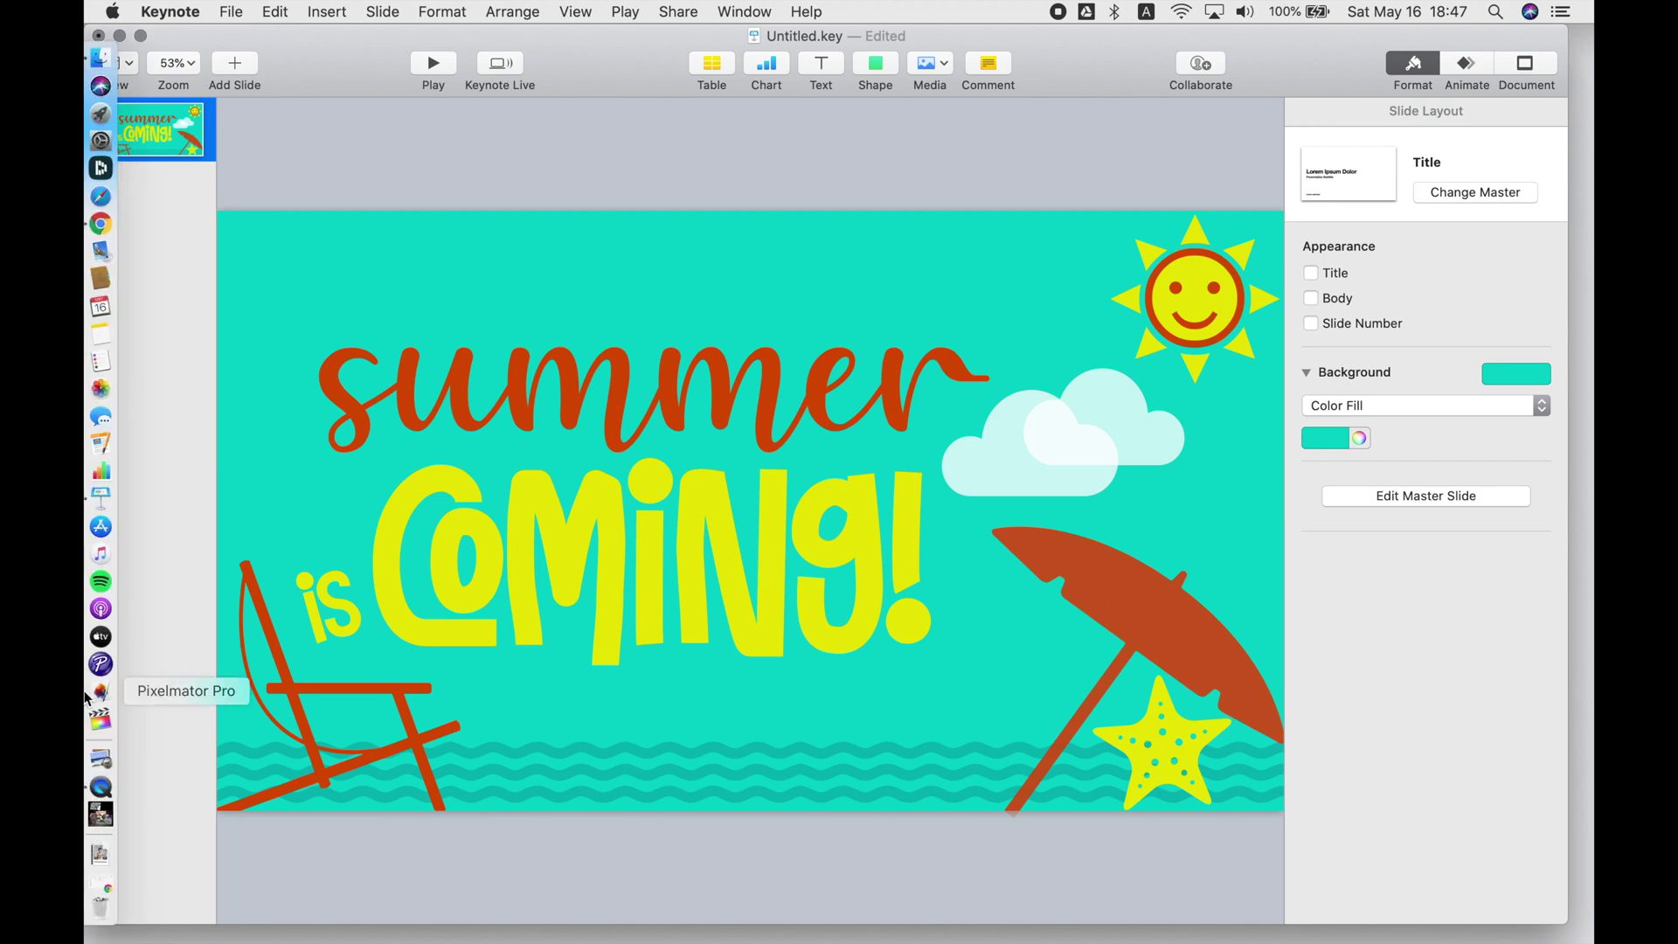
Duplicate the finished summer slide and return to the first slide
right_click(156, 145)
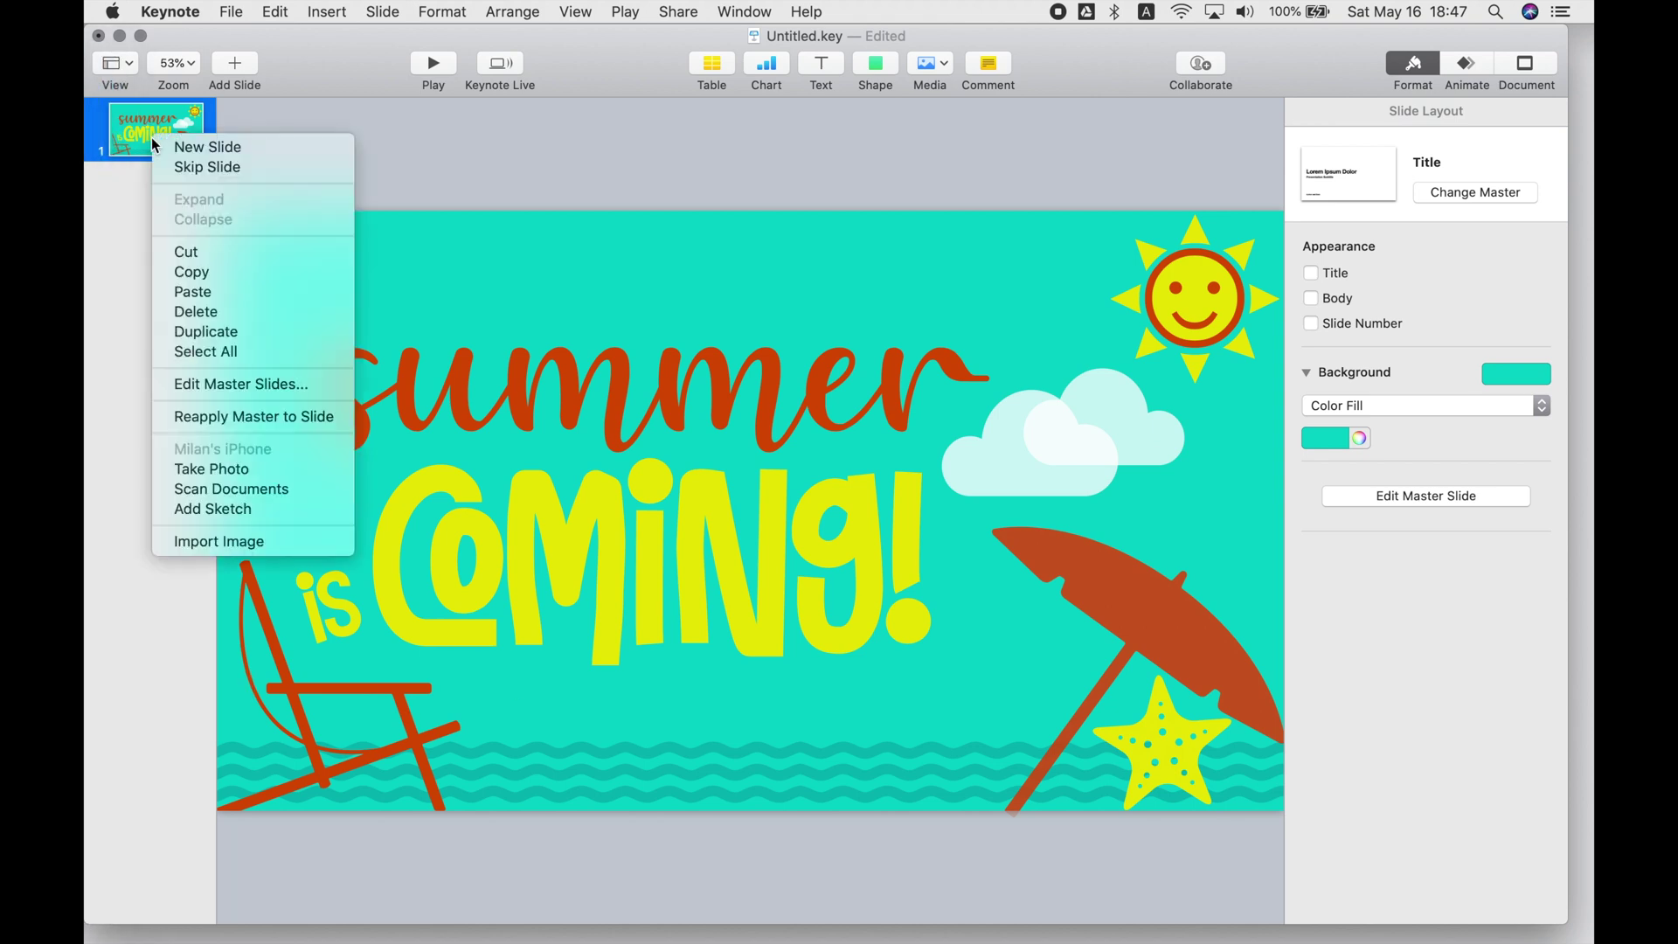
left_click(225, 333)
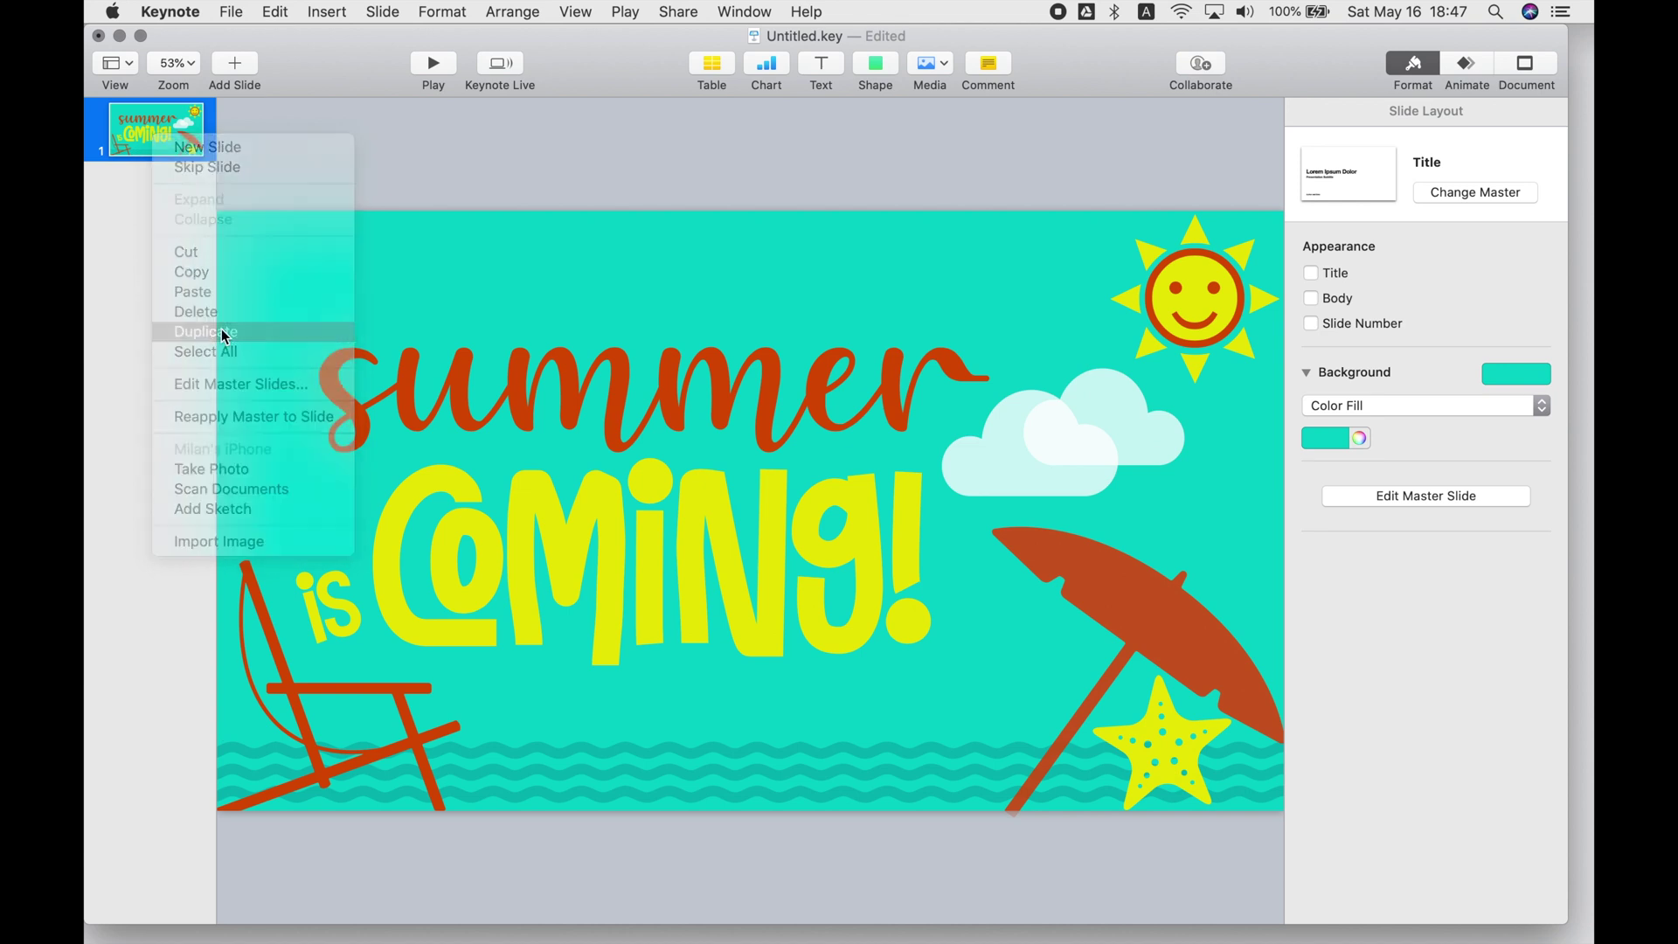
left_click(137, 134)
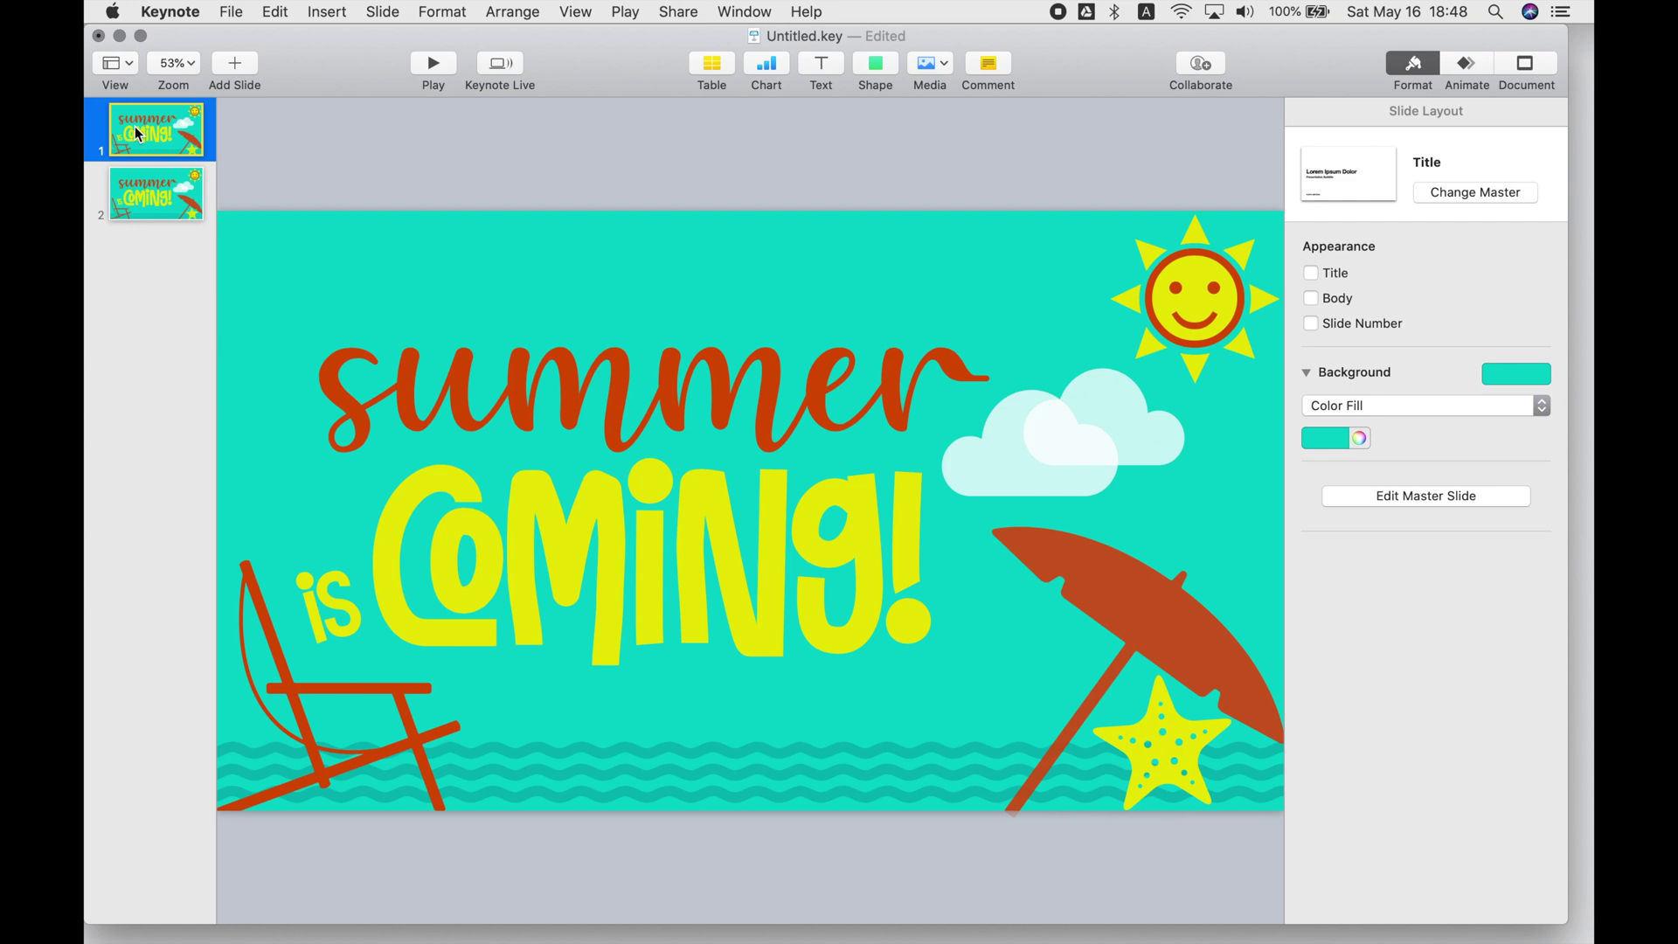
Remove the beach chair from the first slide, duplicate that slide and return to the first one
left_click(400, 697)
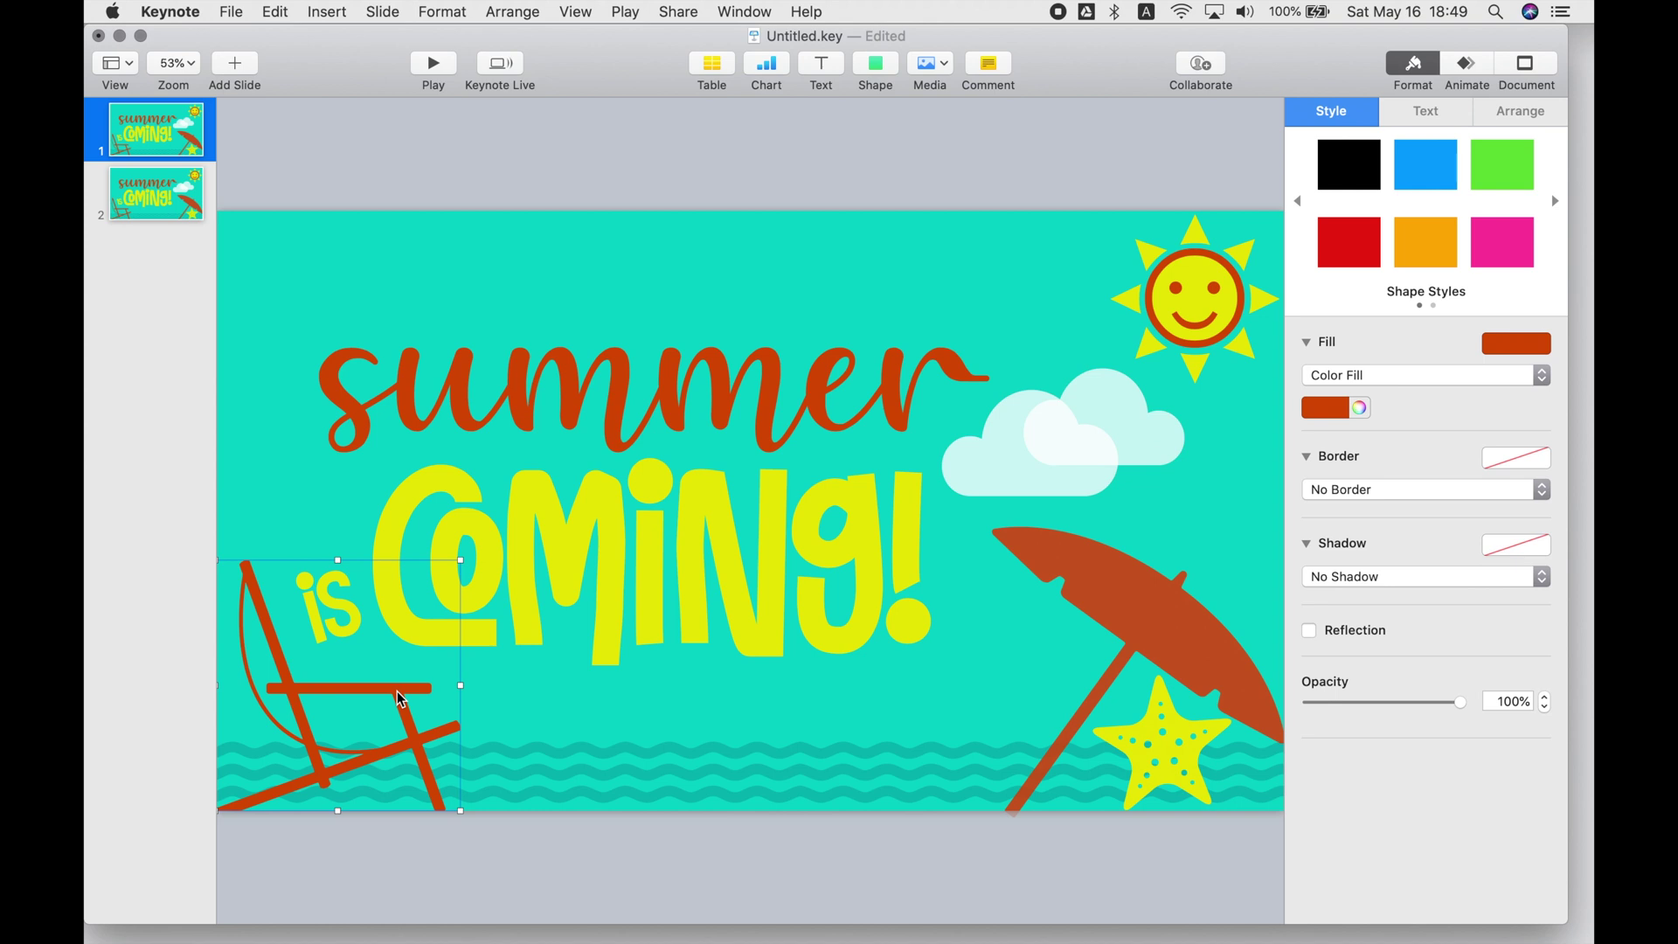
key("BackSpace")
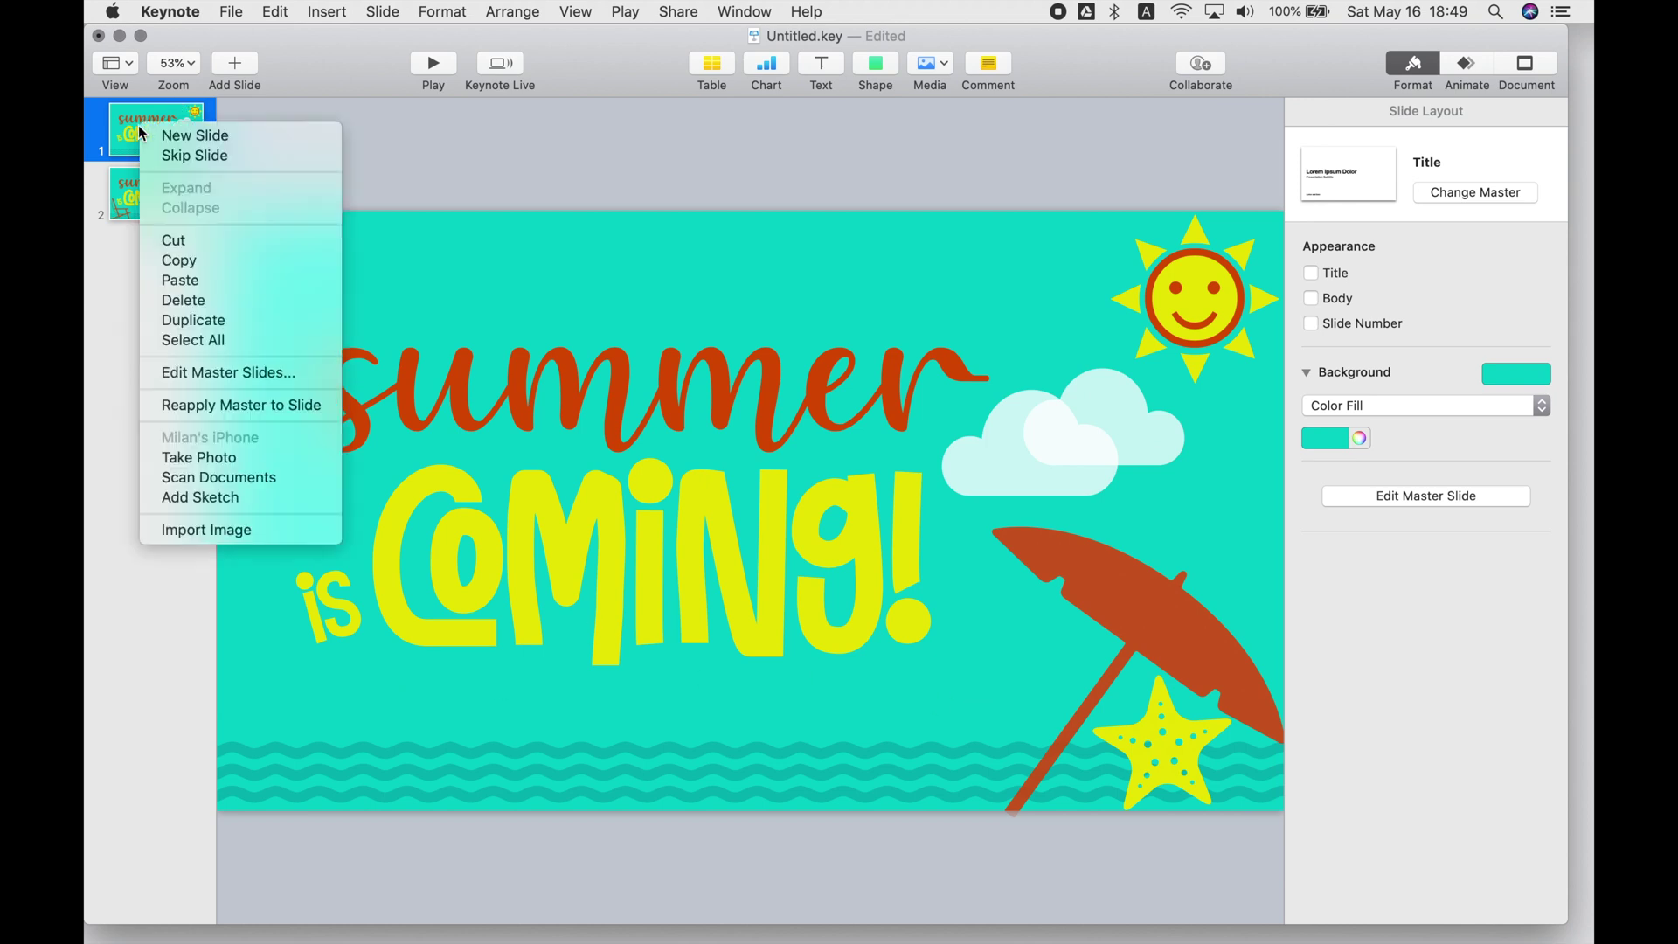
left_click(195, 317)
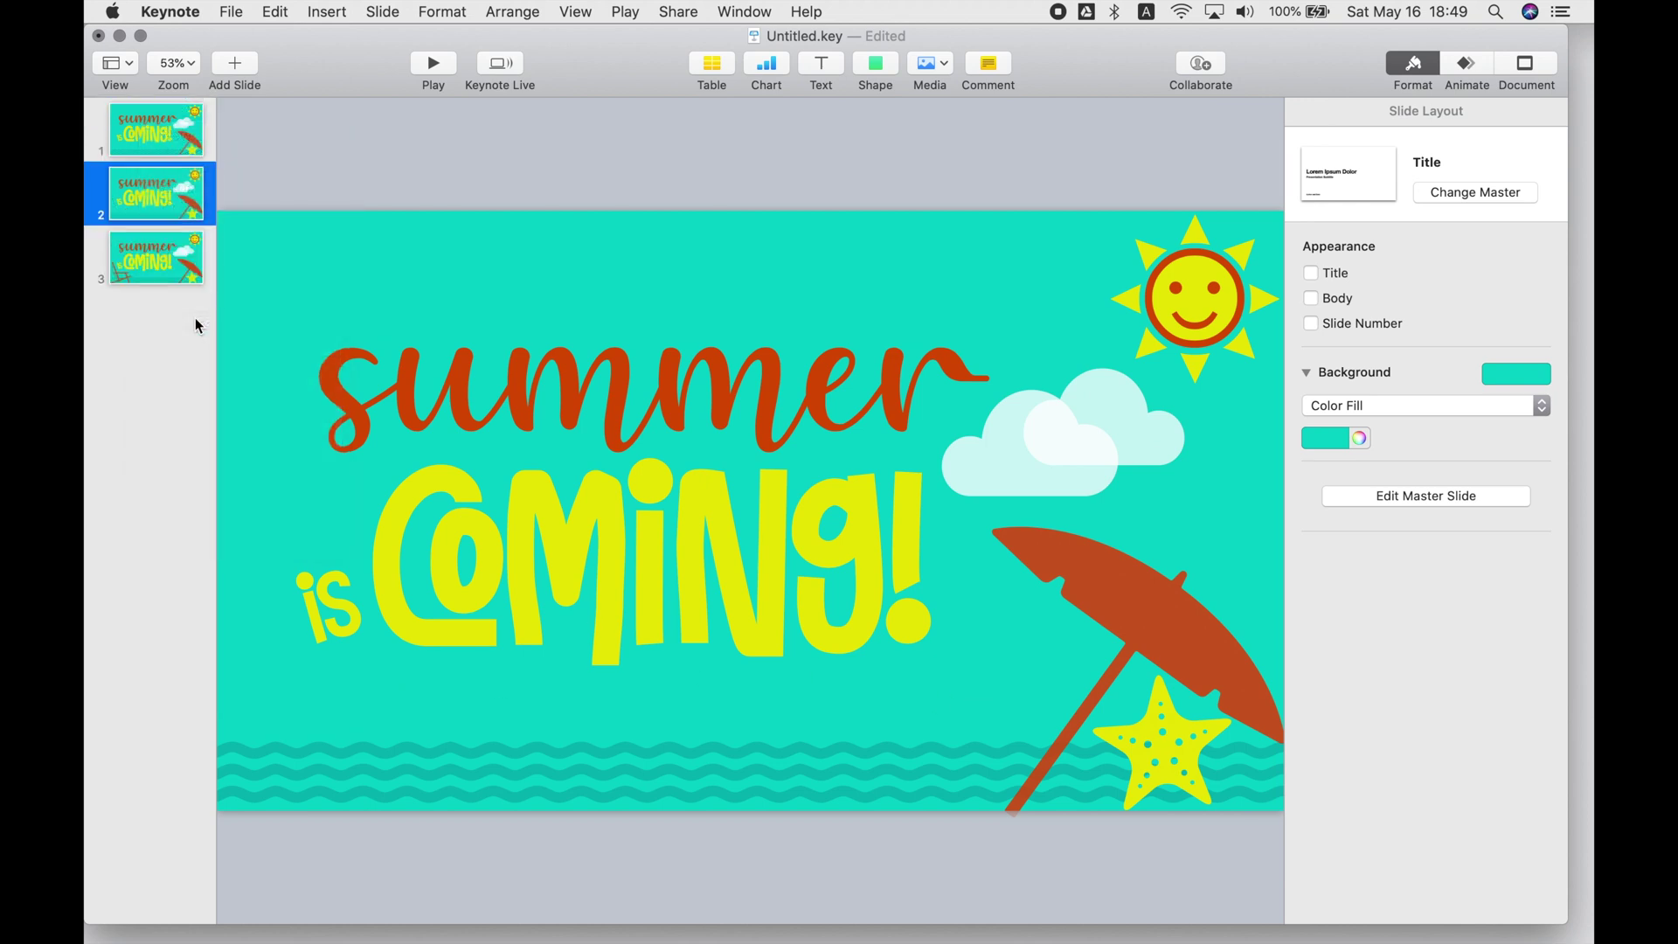
left_click(148, 131)
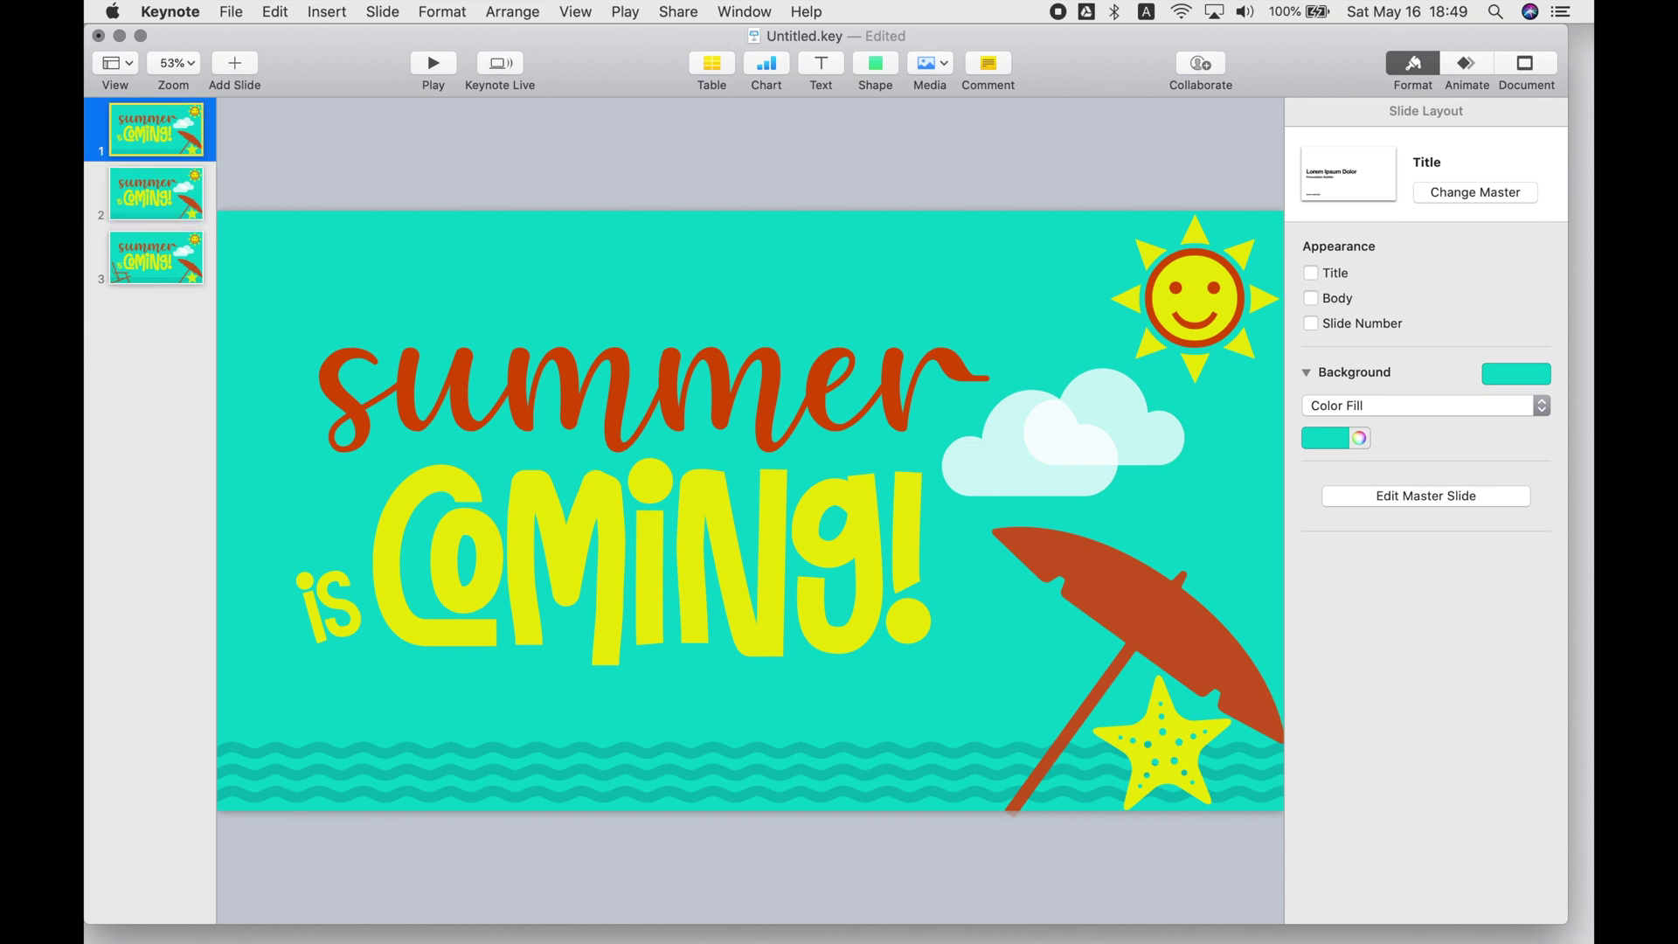
left_click_drag(1558, 919, 1580, 929)
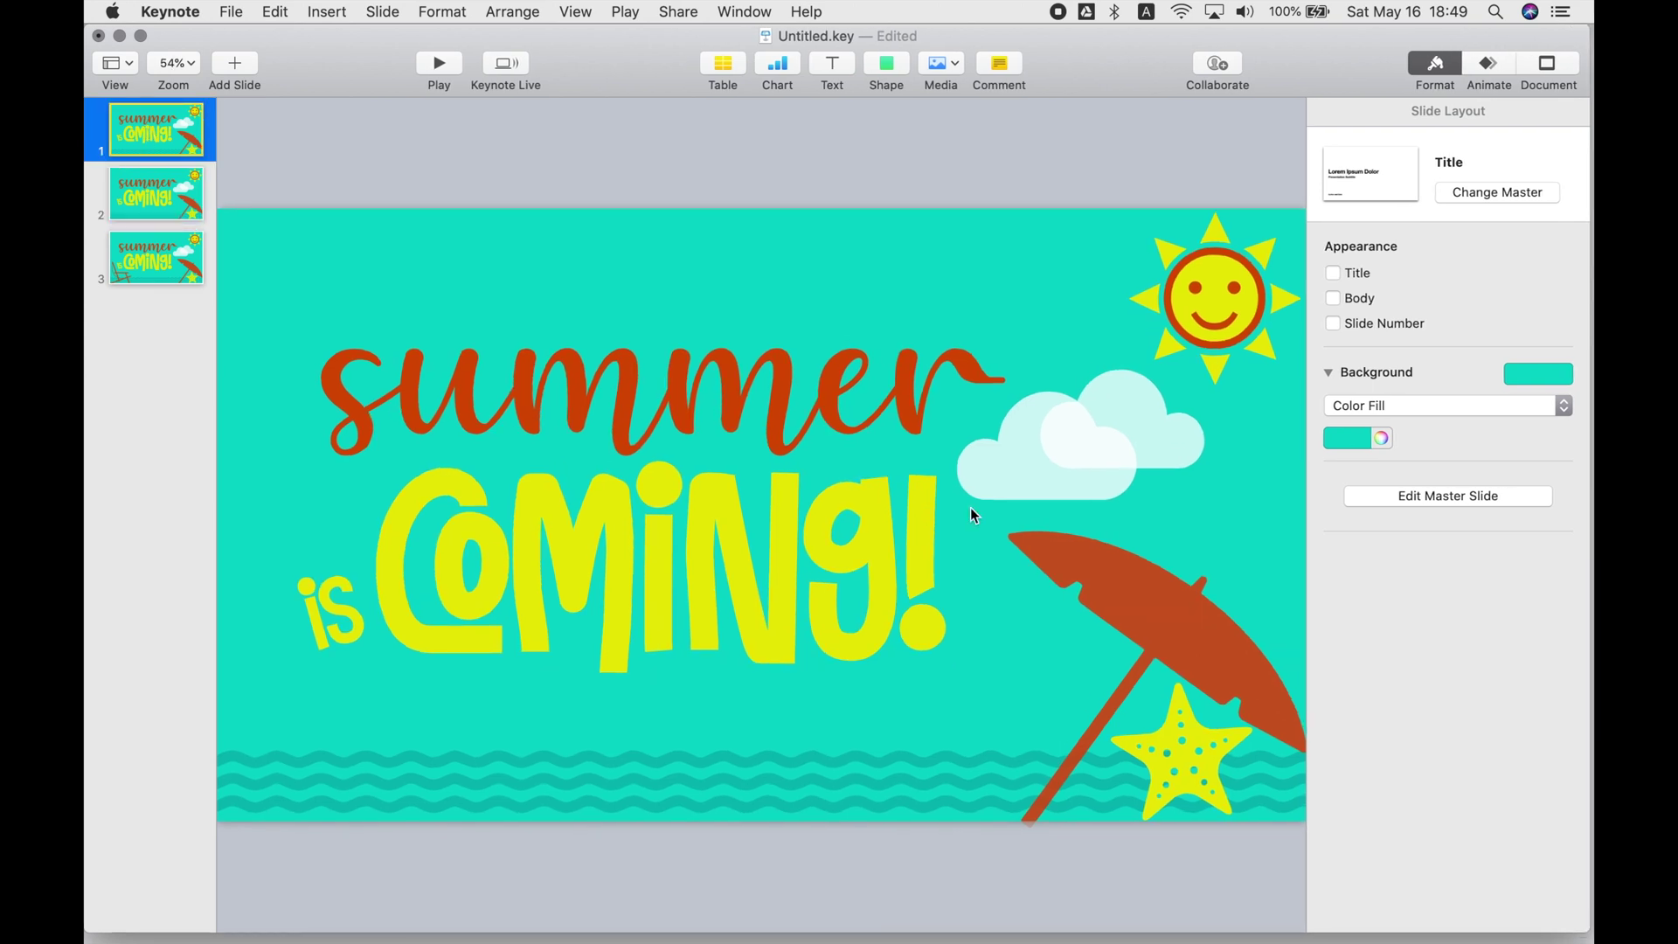
Delete the beach umbrella from the first slide, duplicate that slide and return to the first one
left_click(1094, 601)
key("Delete")
key("super+d")
left_click(146, 132)
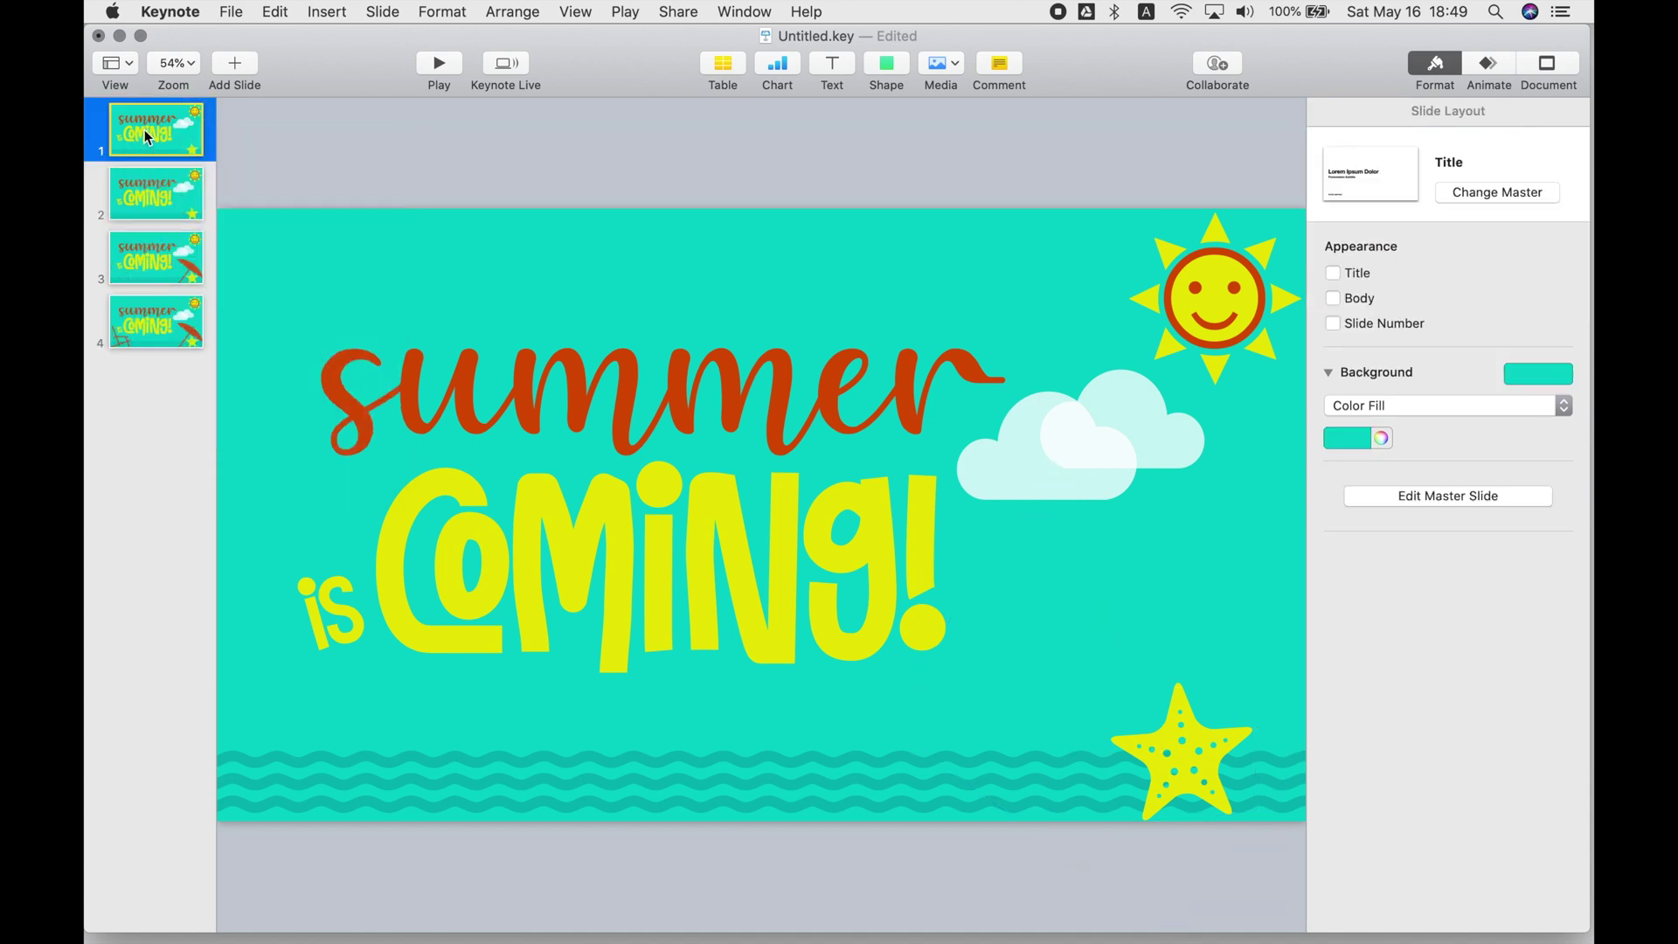
Remove the starfish and the sun from the first slide, duplicating the slide between the two deletions
left_click(1177, 743)
key("Delete")
key("super+d")
left_click(155, 134)
left_click(1203, 322)
key("Delete")
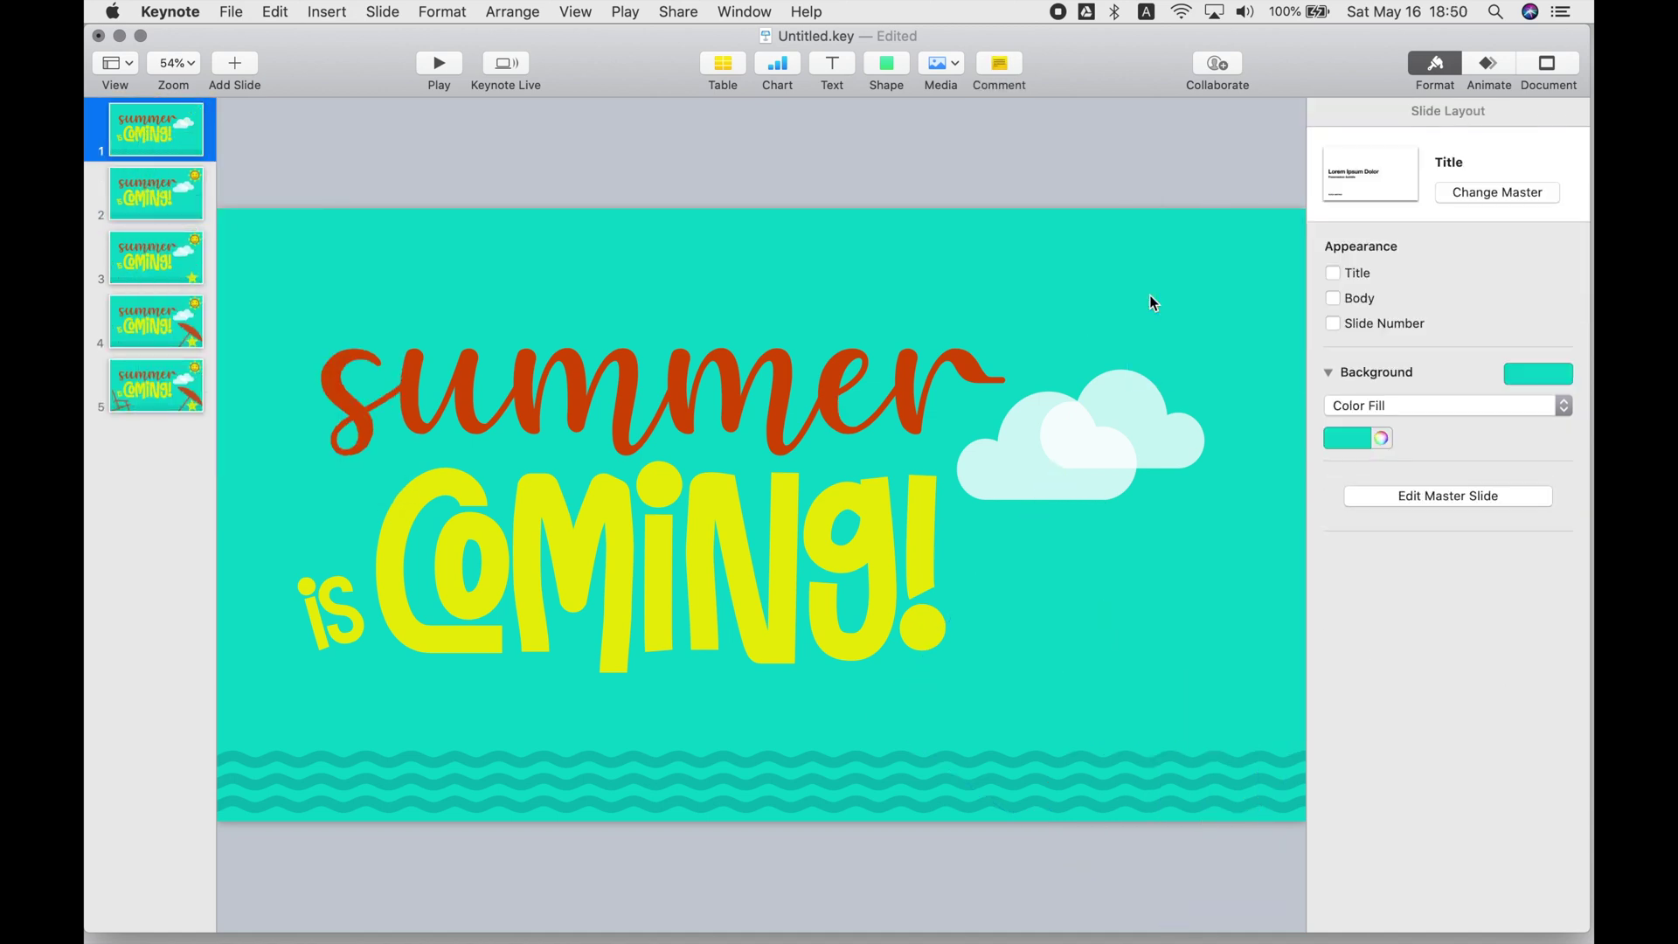
Remove the two clouds one by one from the first slide, duplicating the slide before each deletion
right_click(143, 124)
left_click(183, 224)
left_click(151, 133)
left_click(1088, 447)
key("Delete")
key("cmd+d")
left_click(1075, 437)
key("Delete")
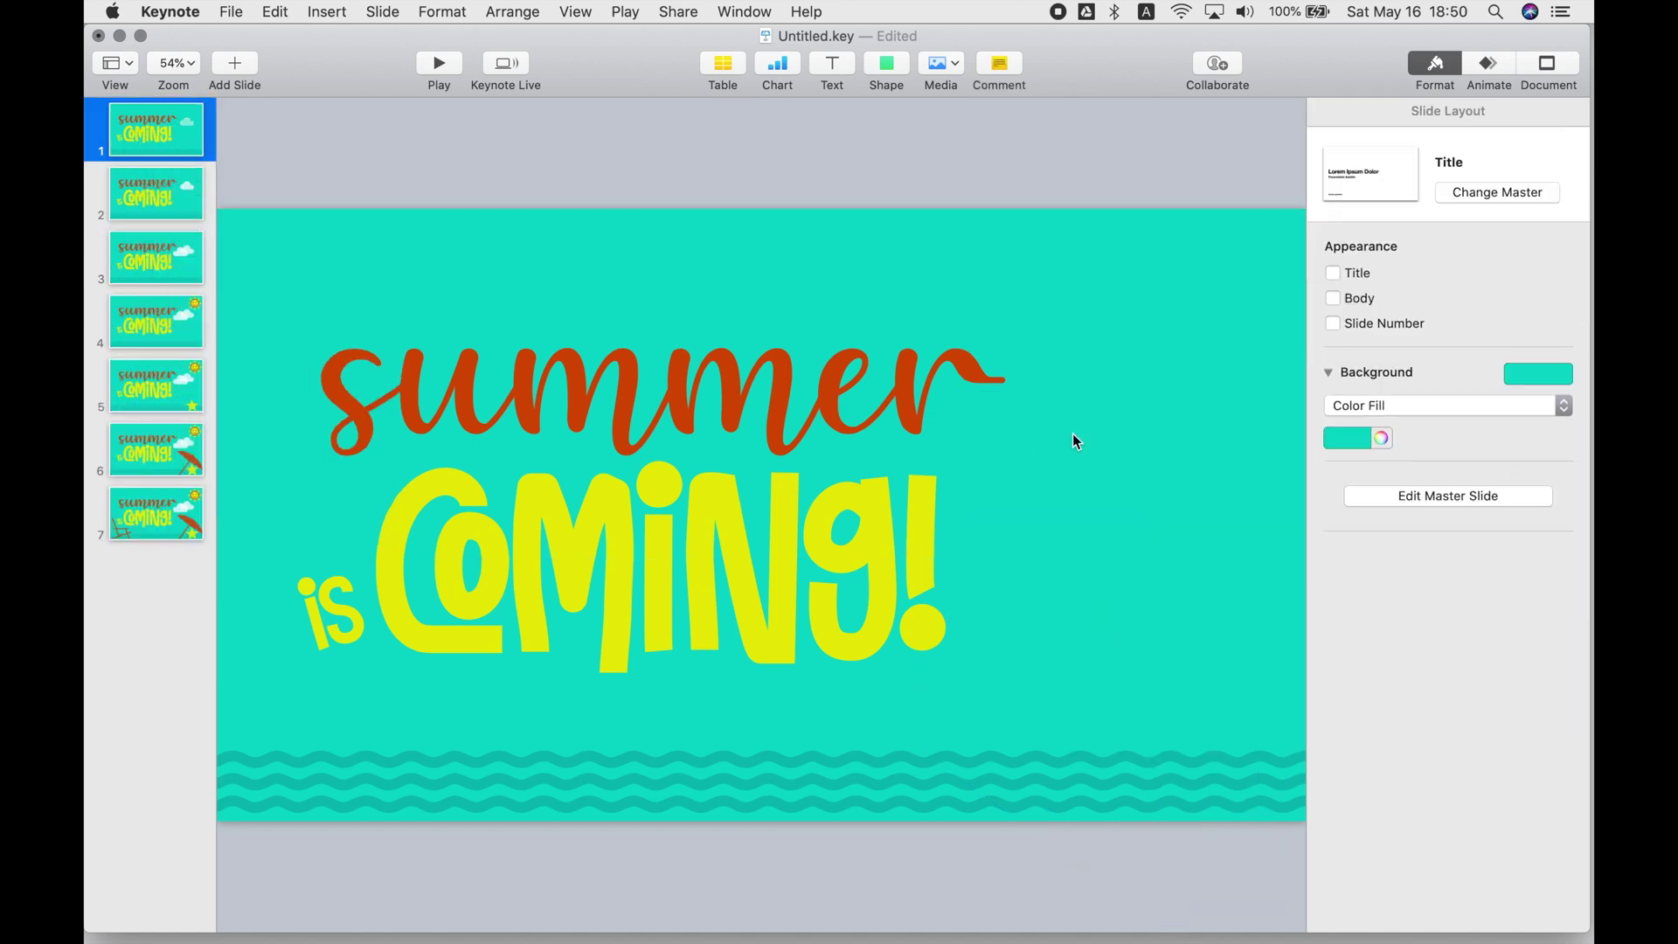
Duplicate the first slide and delete all the wave shapes along its lower edge
key("cmd+d")
left_click(274, 775)
key("Delete")
left_click(699, 778)
key("Delete")
left_click(1142, 766)
key("Delete")
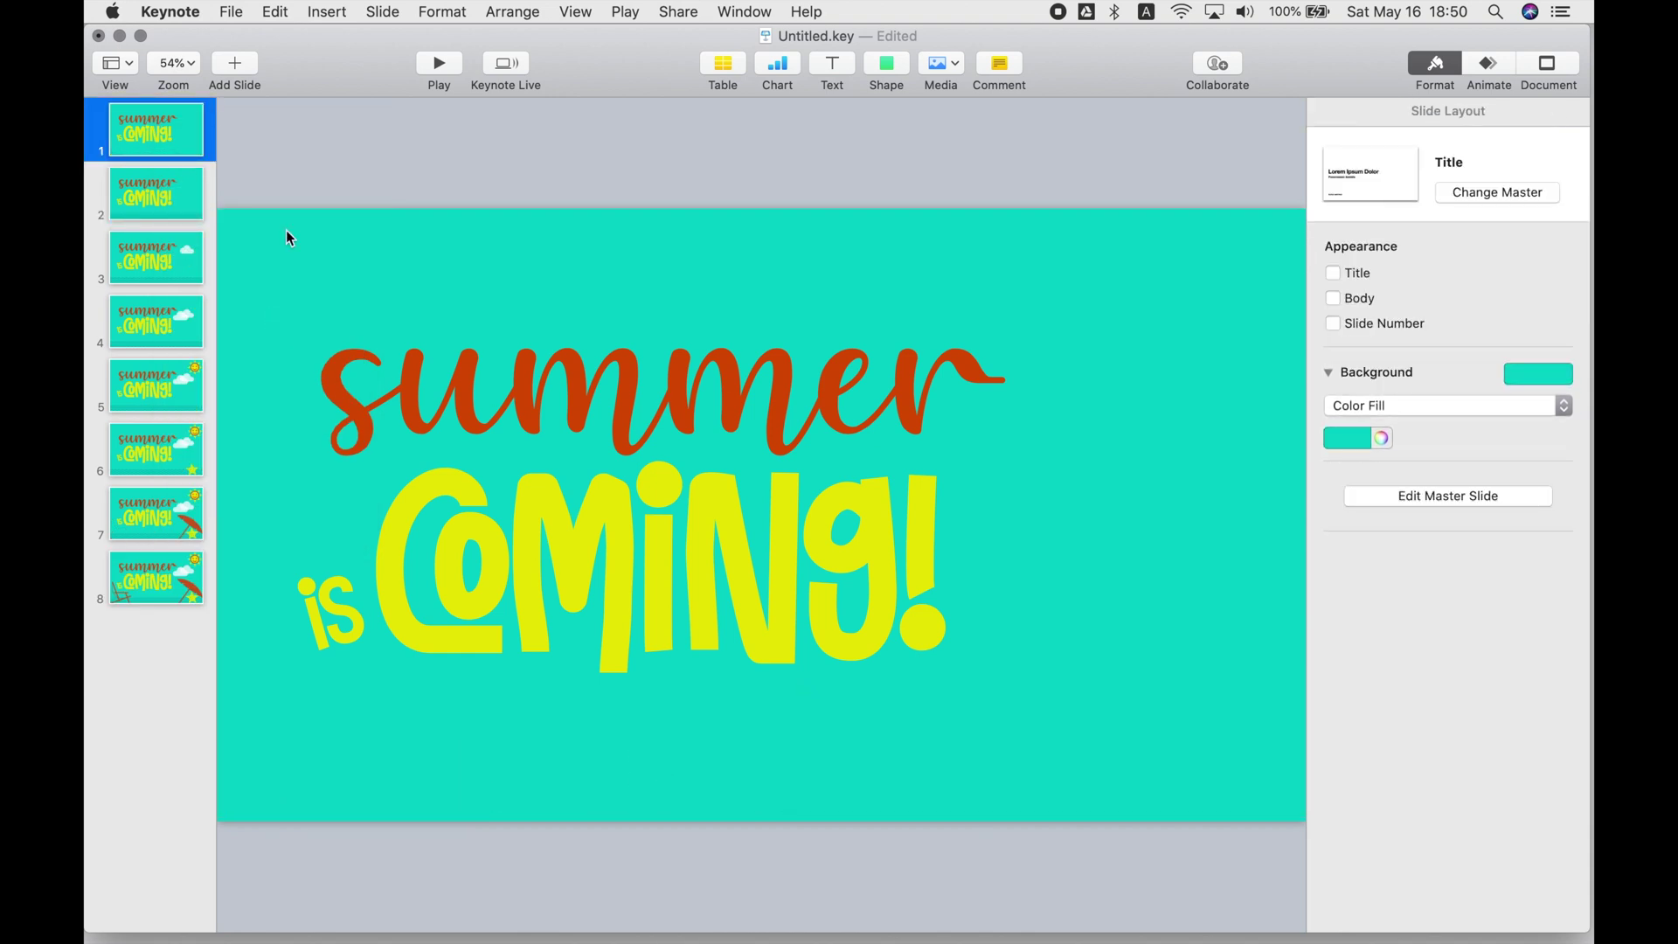
Remove the "!" and the "g" from "Coming!" on the first slide, duplicating the slide before each deletion
right_click(146, 118)
left_click(199, 315)
left_click(151, 131)
left_click(928, 563)
left_click(199, 326)
left_click(151, 129)
left_click(872, 573)
double_click(871, 573)
key("BackSpace")
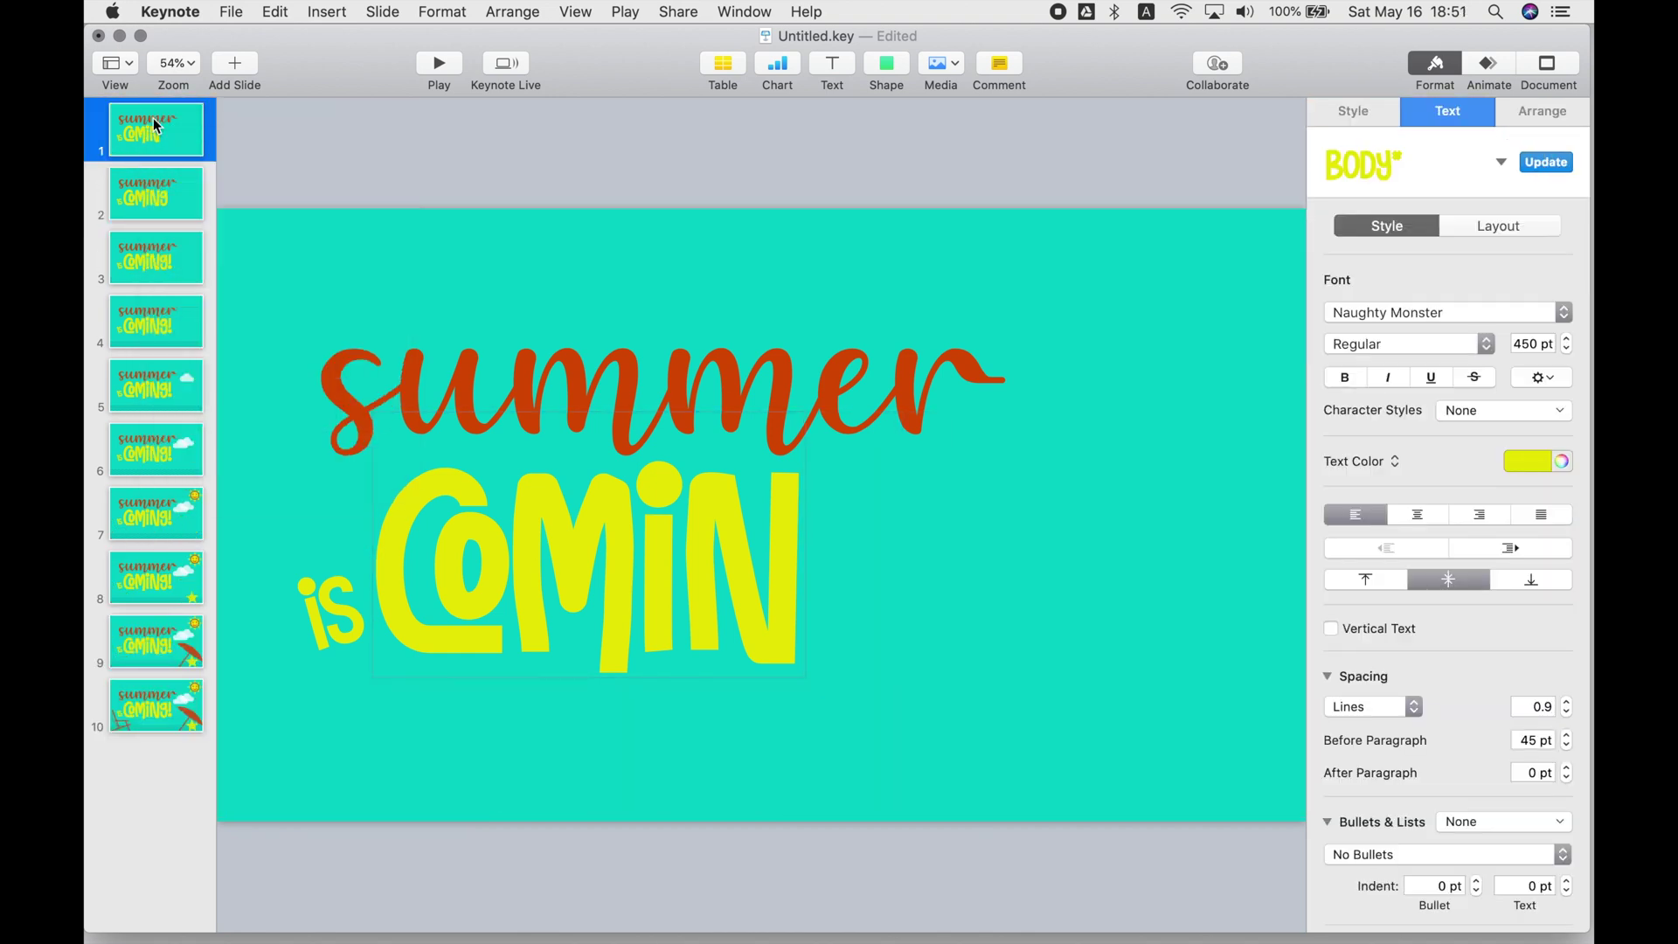
Remove "N", "i" and "M" one at a time from the yellow word on the first slide, duplicating the slide before each deletion
right_click(154, 121)
left_click(205, 320)
left_click(150, 129)
left_click(140, 125)
left_click(658, 560)
key("Delete")
right_click(149, 129)
left_click(203, 322)
left_click(149, 129)
left_click(620, 547)
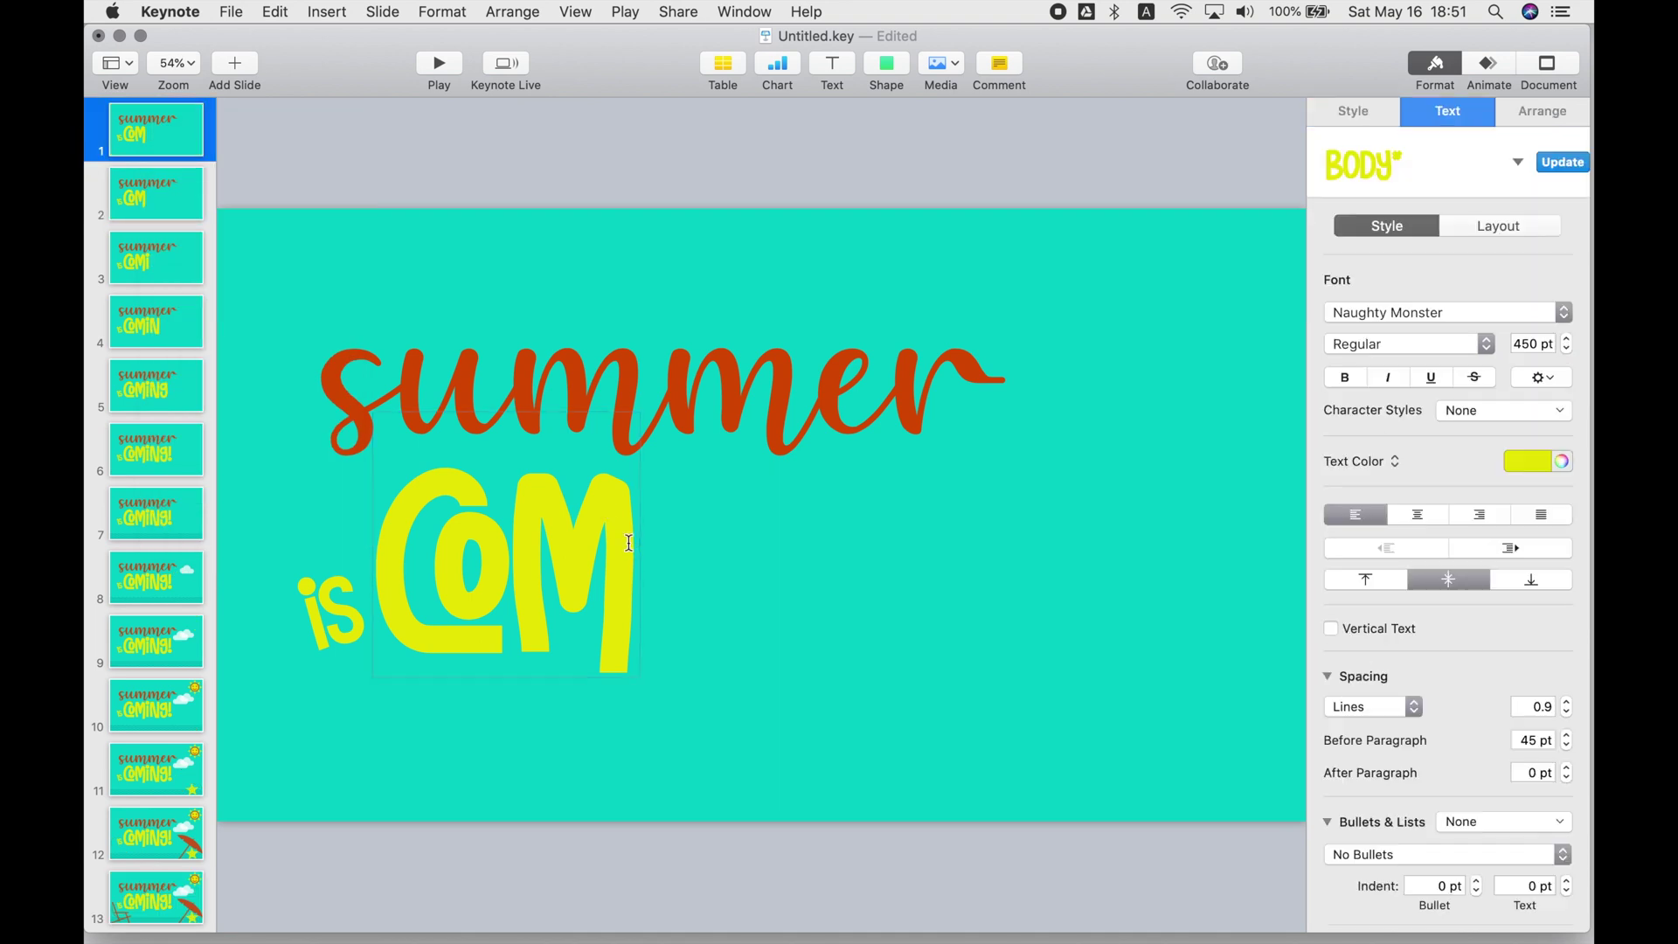
key("Delete")
Duplicate the first slide, then remove the remaining "Co" and the "s" of "is", keeping a slide for each stage
right_click(144, 122)
left_click(200, 321)
double_click(348, 612)
key("BackSpace")
Remove the yellow "i" and the final "r" of "Summer" from the first slide, keeping a duplicate of each stage
right_click(131, 134)
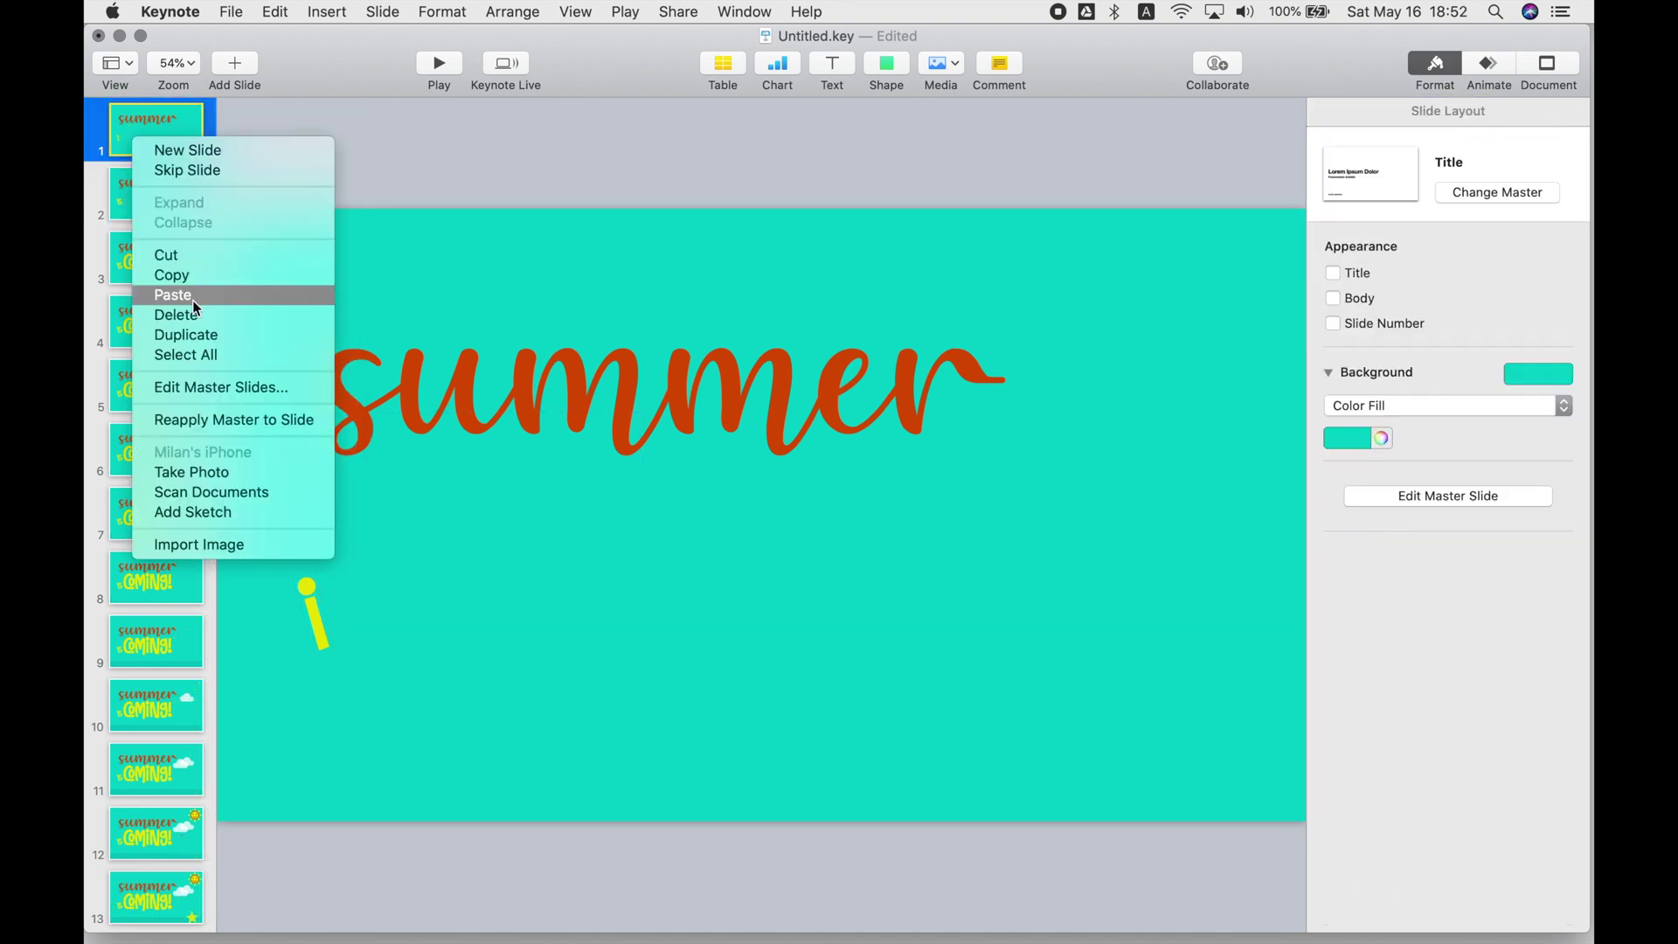
left_click(188, 333)
key("BackSpace")
double_click(946, 377)
key("BackSpace")
Remove the "e" and the second "m" of "Summer" from the first slide, keeping a duplicate of each stage
right_click(127, 135)
left_click(183, 333)
left_click(144, 129)
double_click(899, 386)
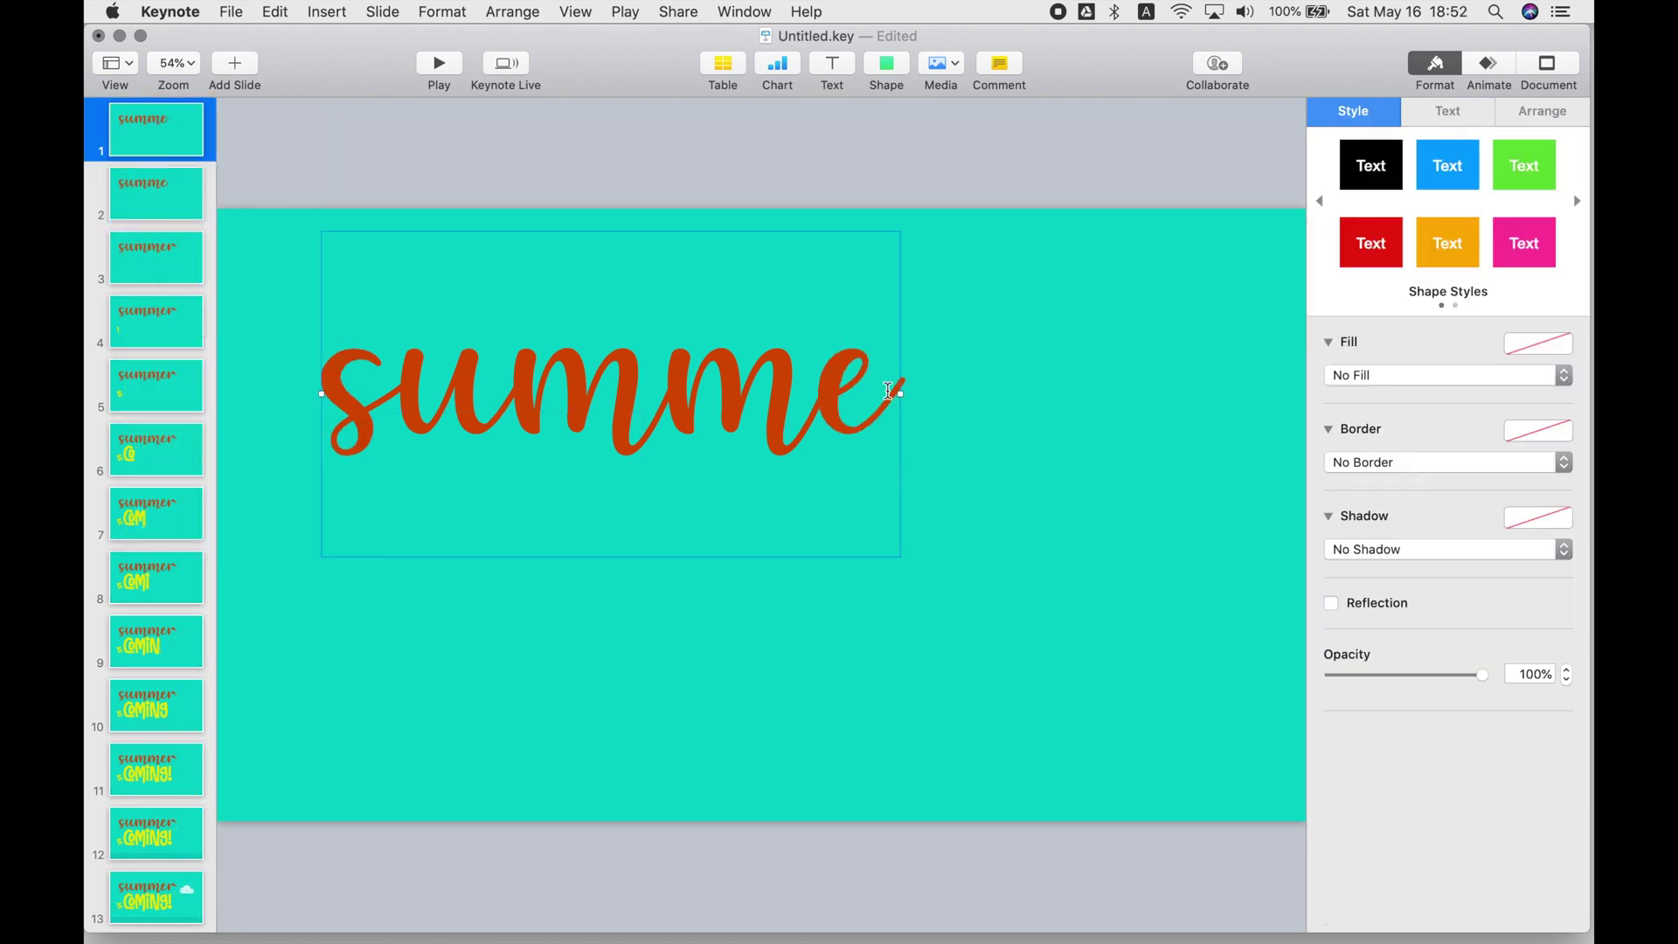
key("BackSpace")
double_click(731, 419)
key("BackSpace")
Remove the last letters of "Summer" one by one, duplicating the first slide before each deletion, until it is blank turquoise
right_click(165, 126)
left_click(223, 324)
key("BackSpace")
right_click(148, 131)
left_click(210, 329)
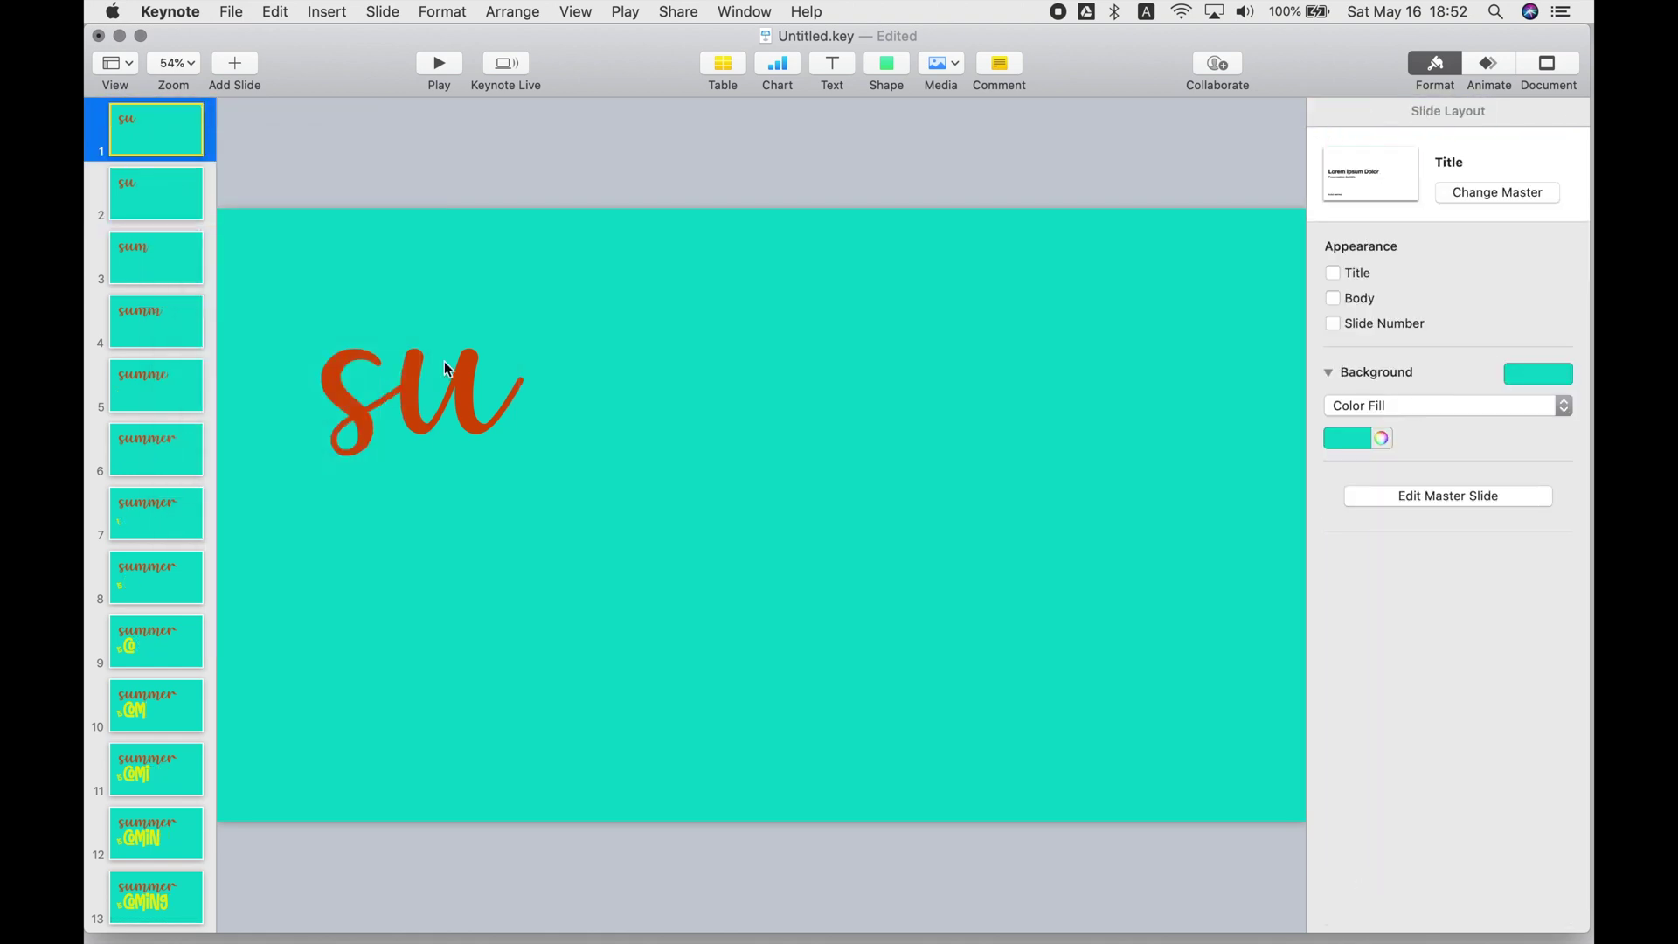
key("BackSpace")
right_click(136, 123)
left_click(249, 320)
Select all slides through the finished slide 22 and start exporting the presentation as an animated GIF
scroll(163, 811, "down", 10)
left_click(155, 891)
left_click(229, 11)
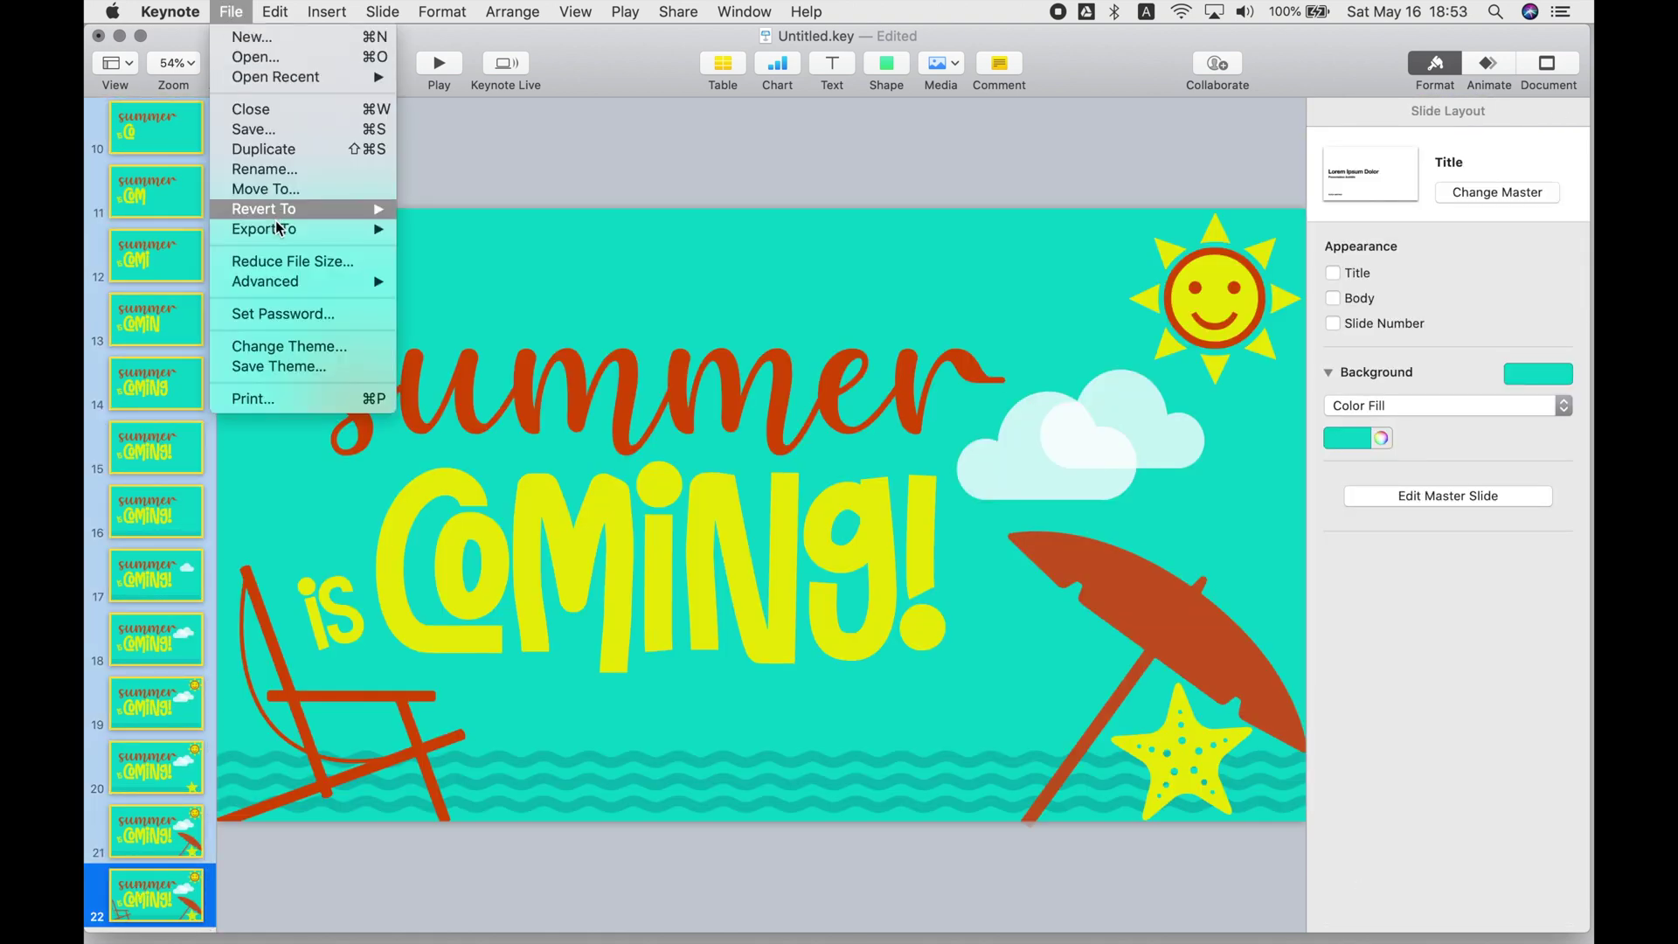
mouse_move(276, 228)
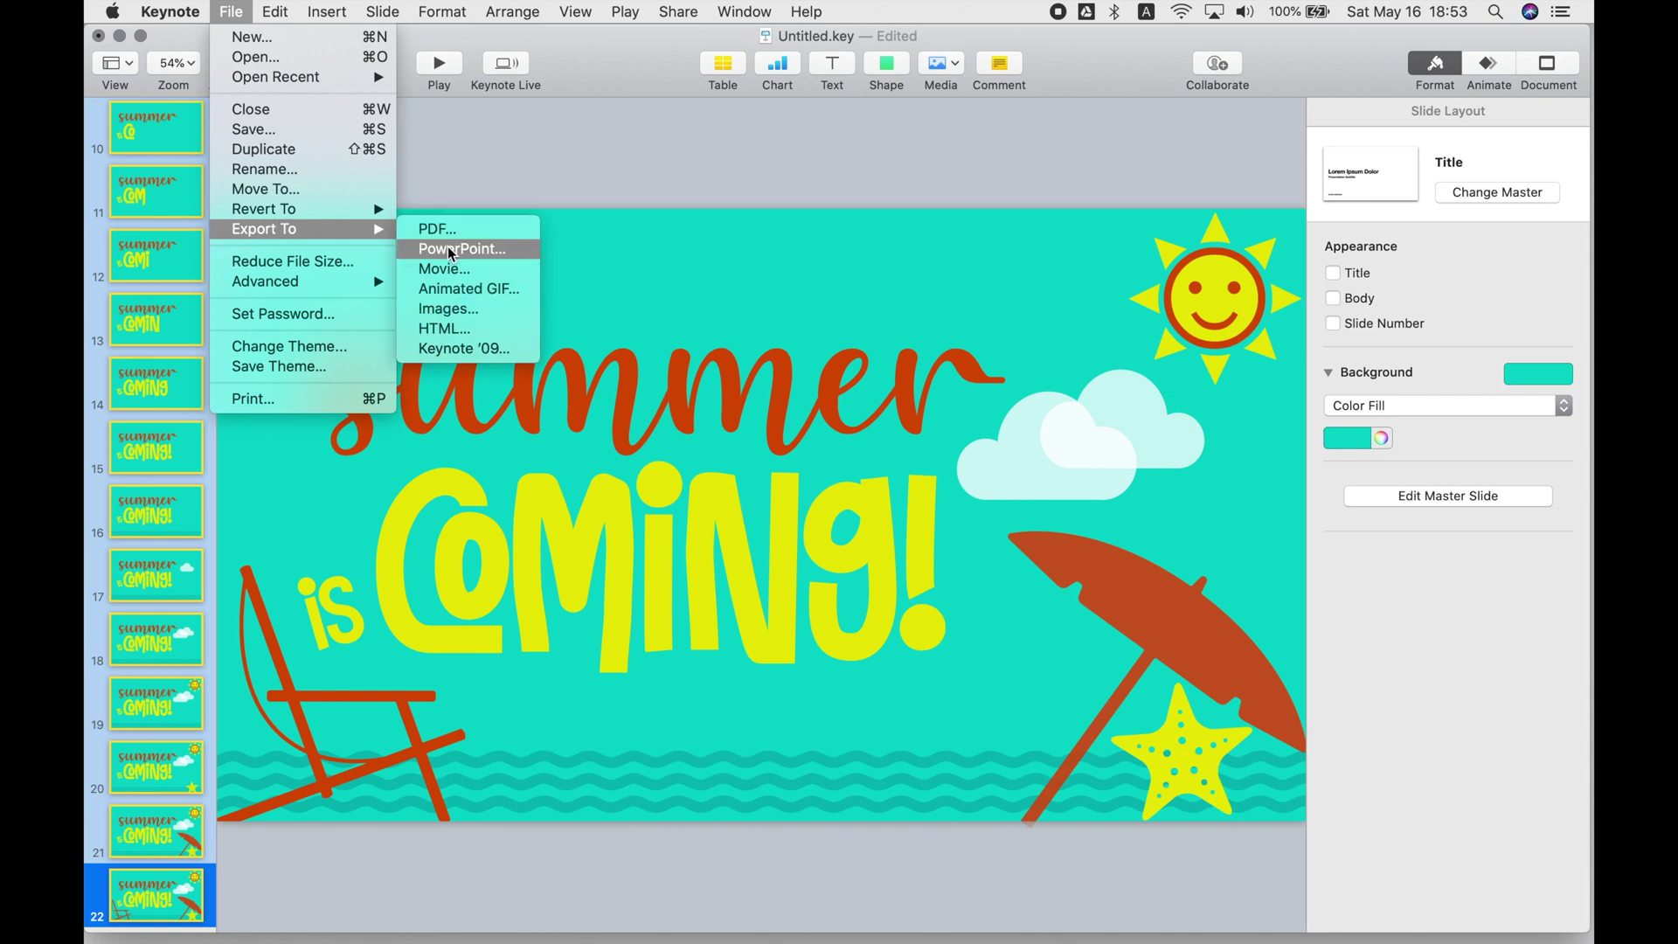
left_click(463, 289)
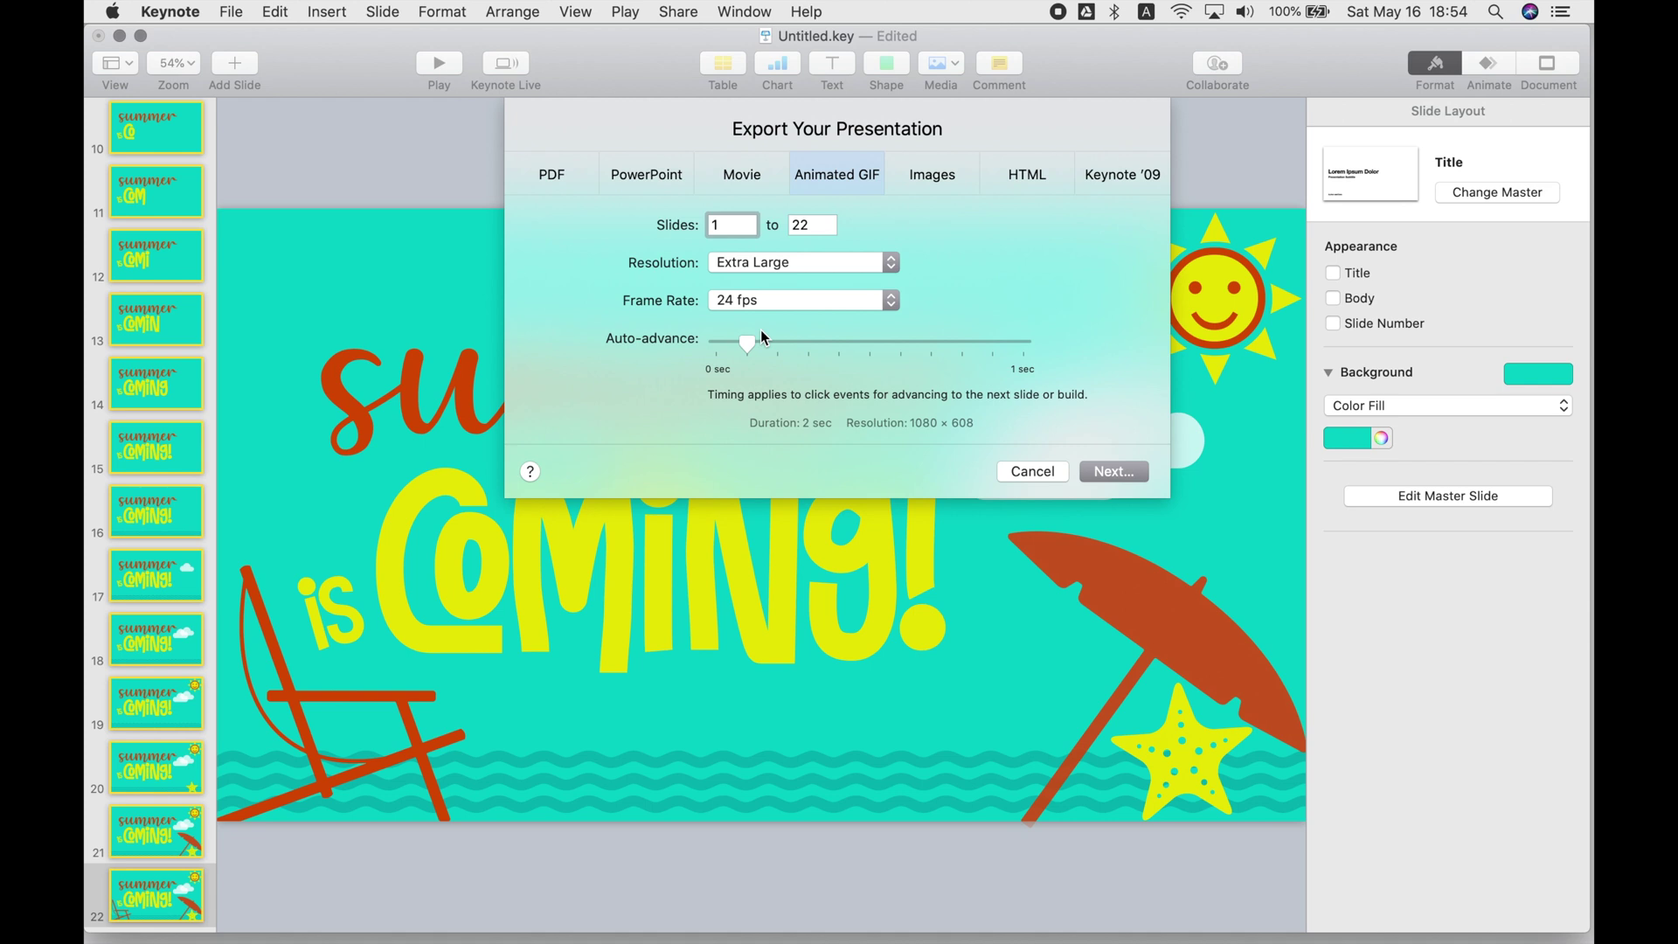
Lengthen the auto-advance time slightly and export the GIF to the Desktop as "summer is coming"
left_click_drag(747, 340, 771, 337)
left_click(1106, 471)
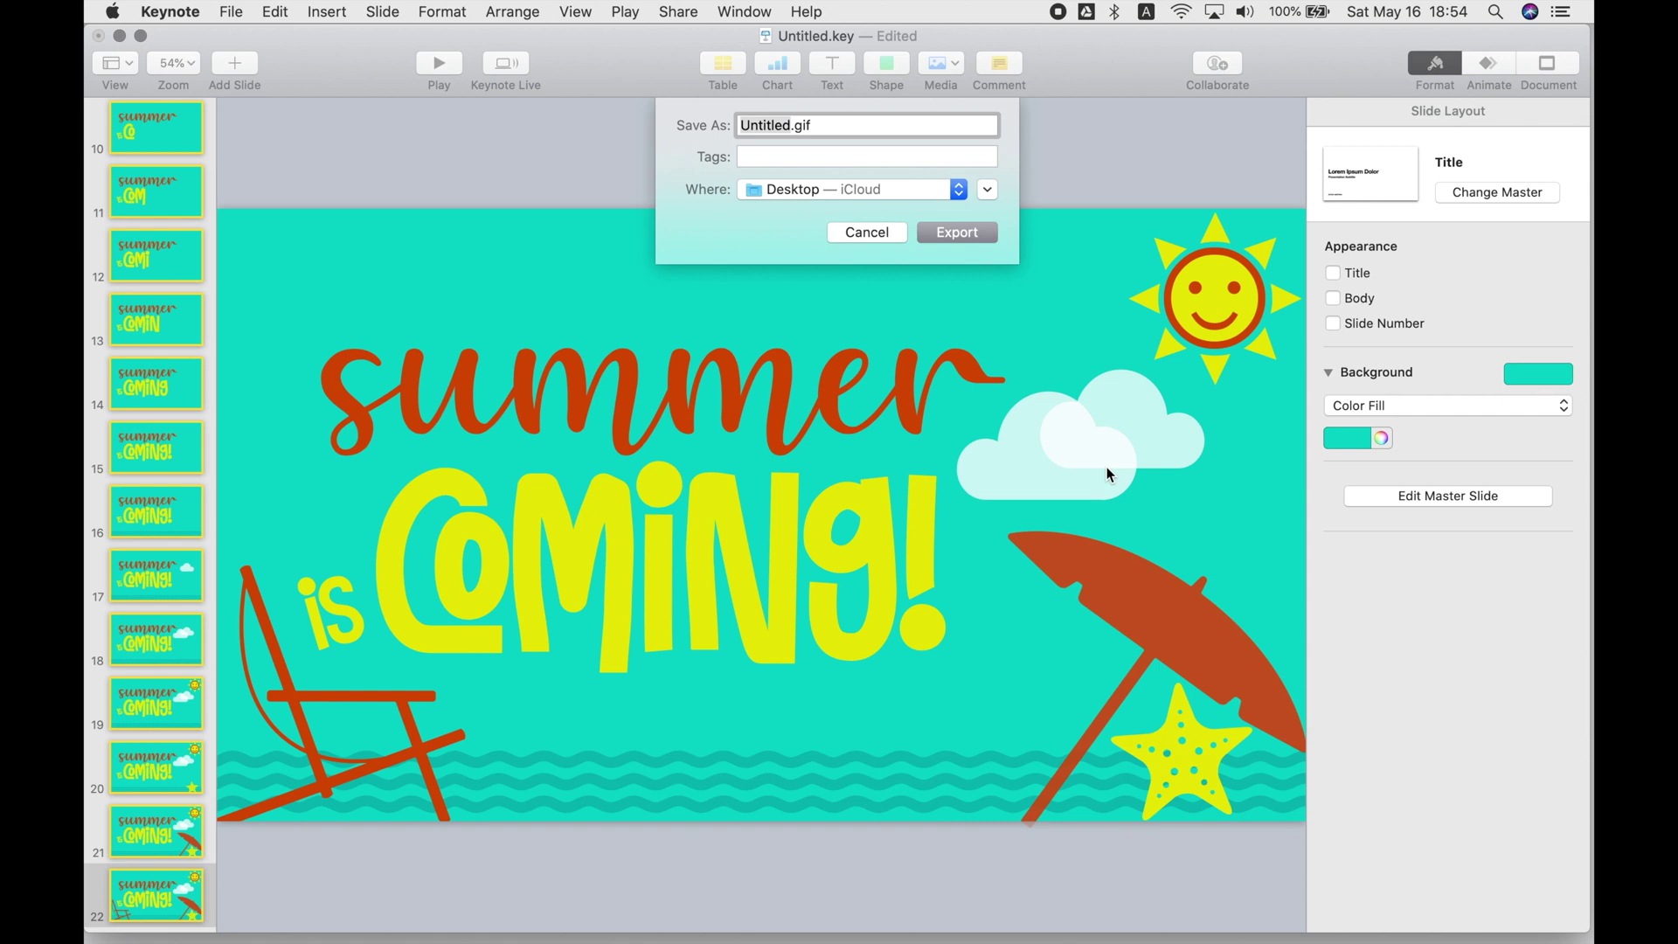
type("summer is coming")
left_click(955, 231)
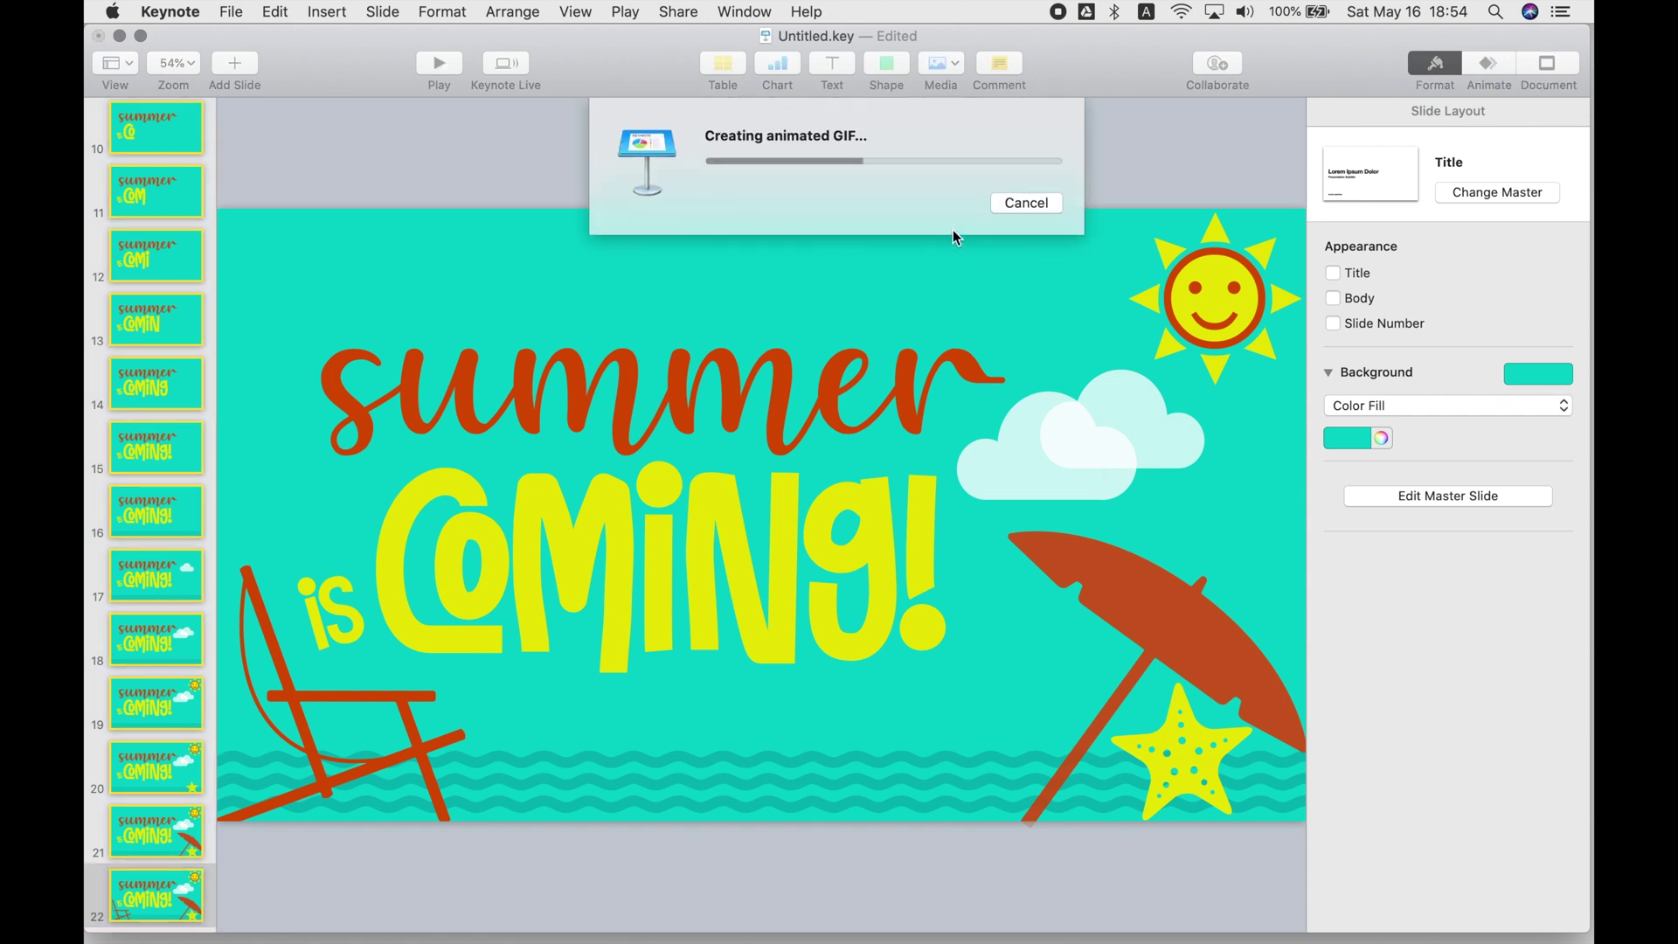
Minimise the presentation, open summer is coming.gif from the desktop in Preview and look through its frames
left_click(120, 36)
double_click(1532, 68)
scroll(213, 367, "down", 20)
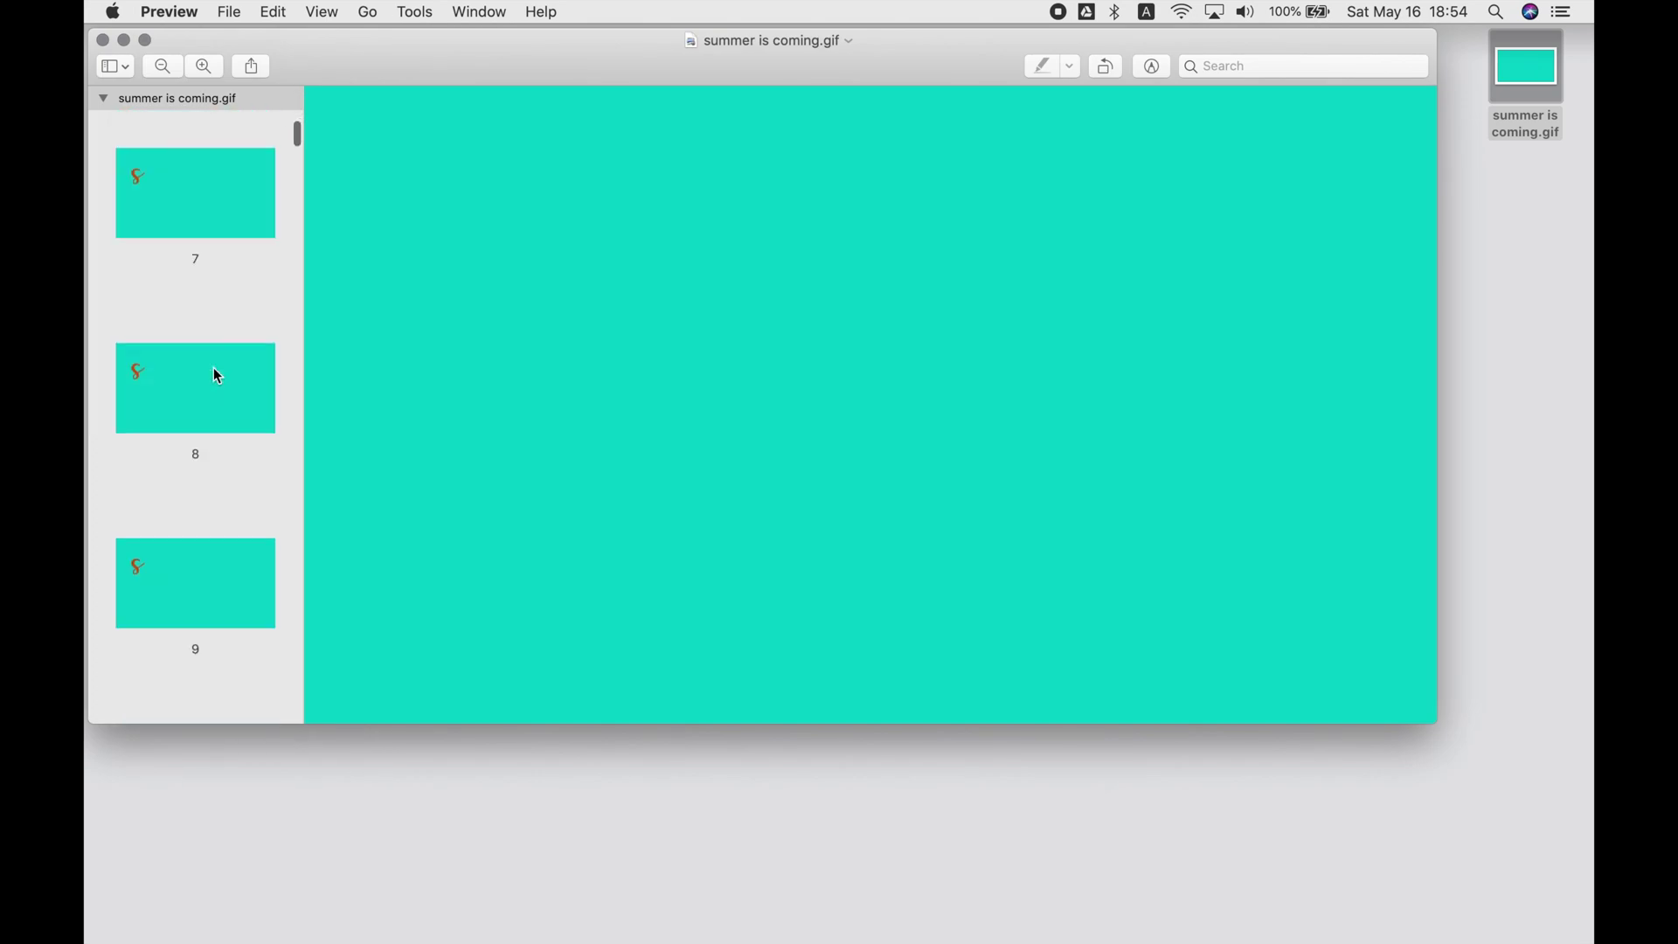
left_click(187, 609)
left_click(181, 441)
scroll(175, 249, "up", 3)
left_click(169, 251)
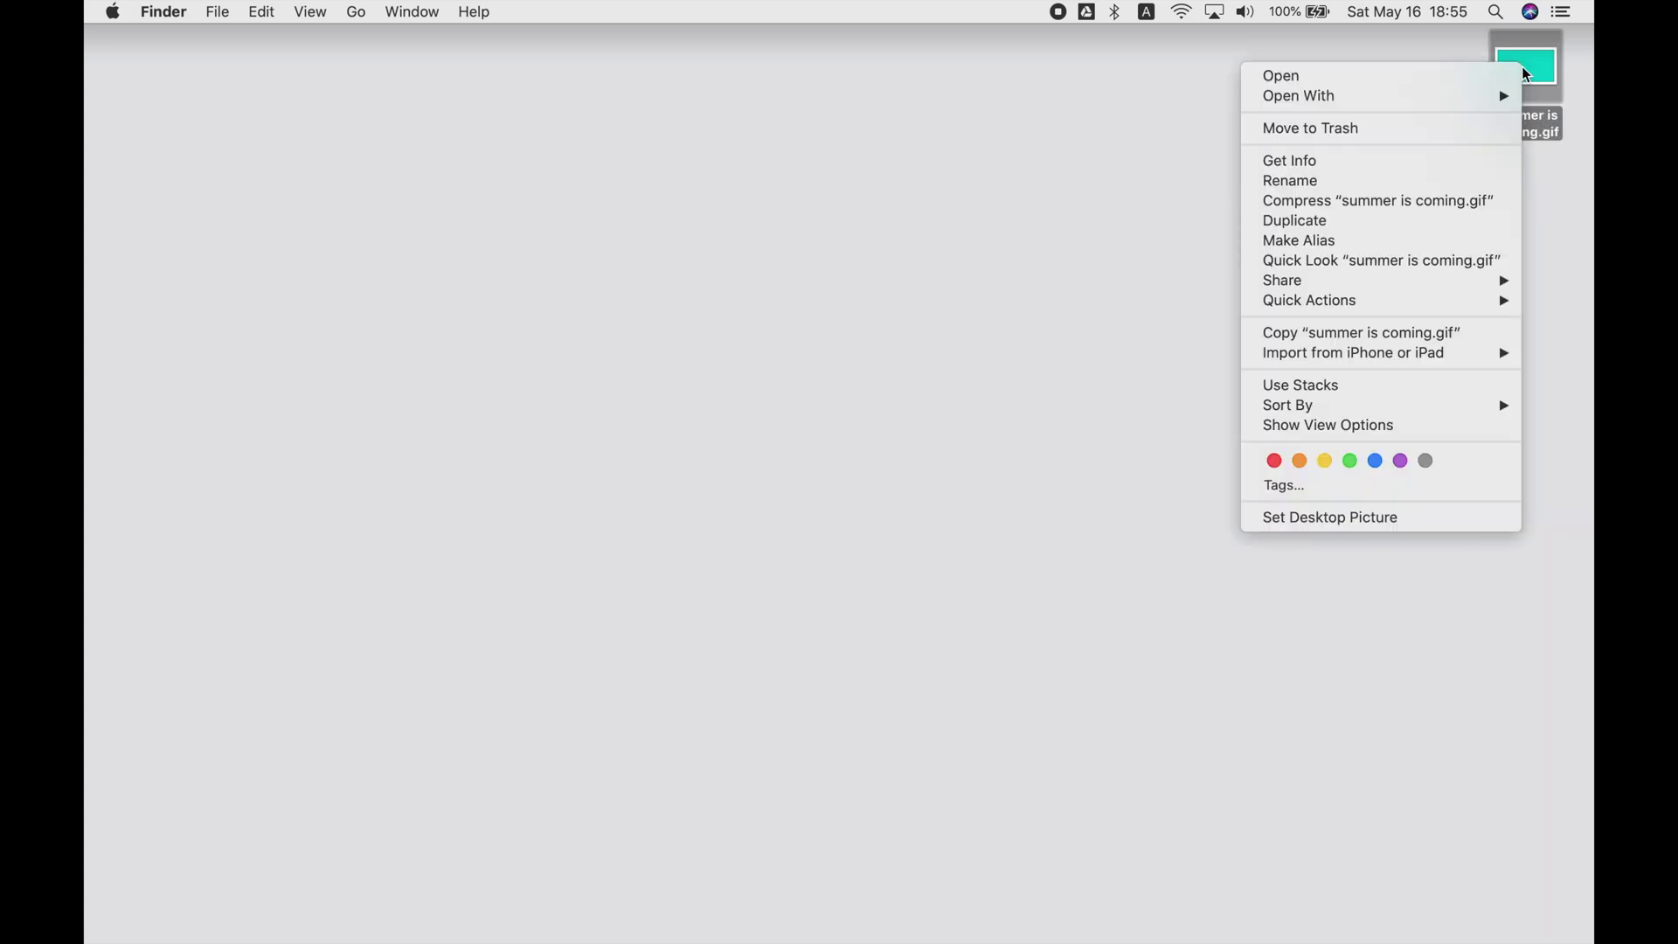
Show the apps available for opening summer is coming.gif
mouse_move(1429, 97)
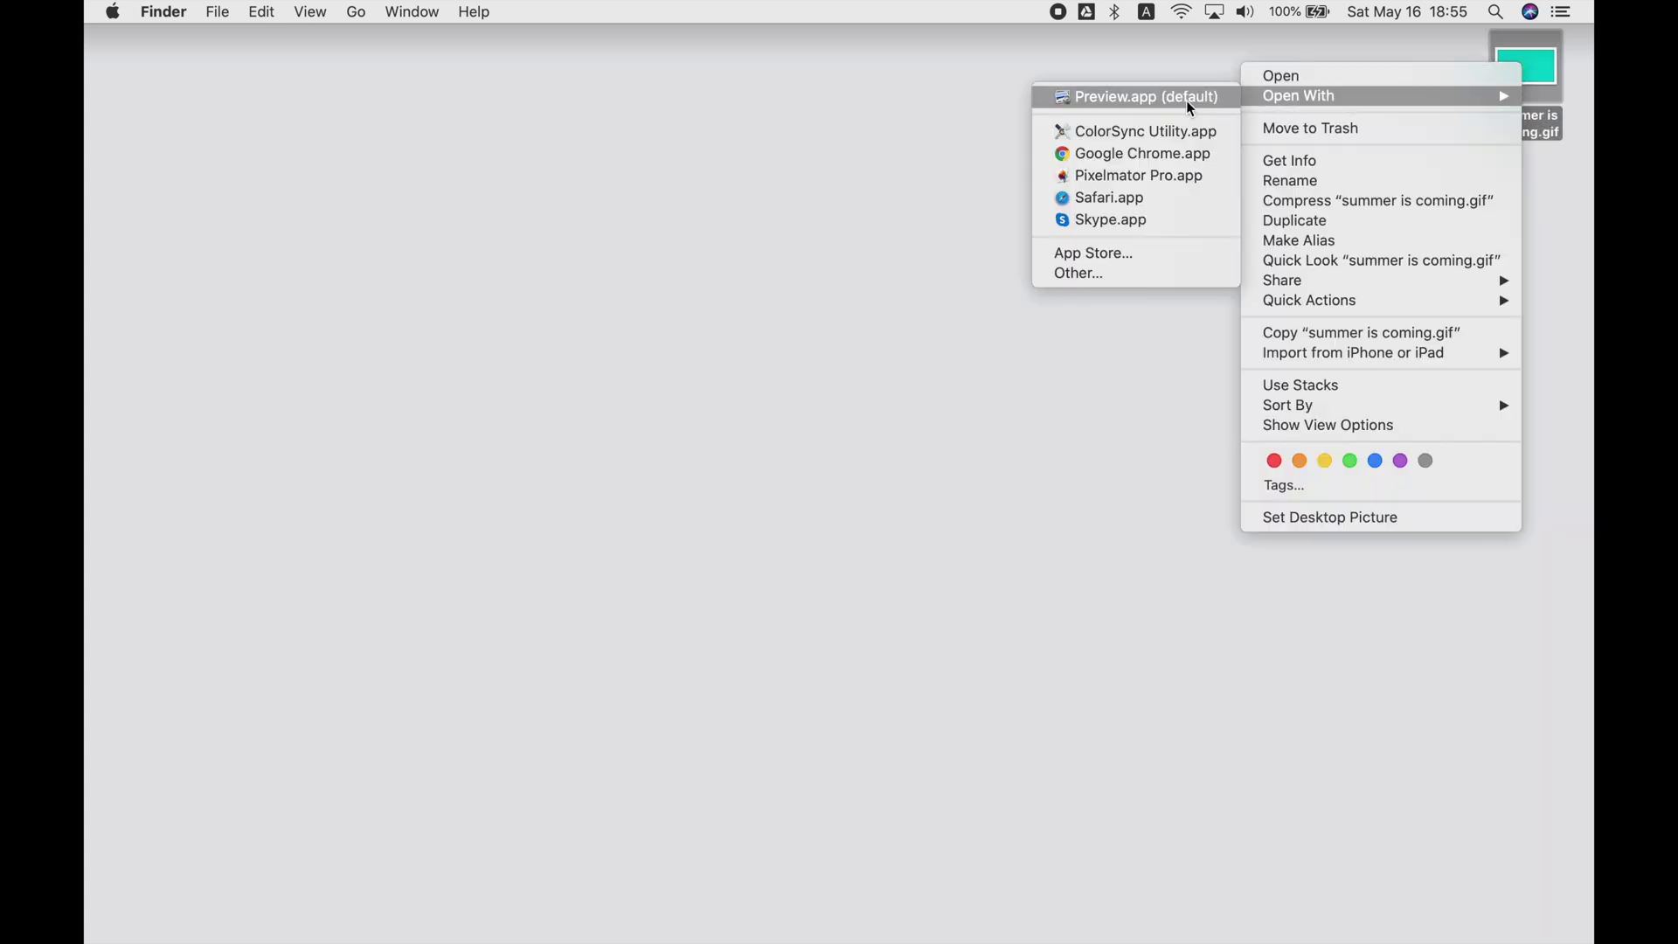